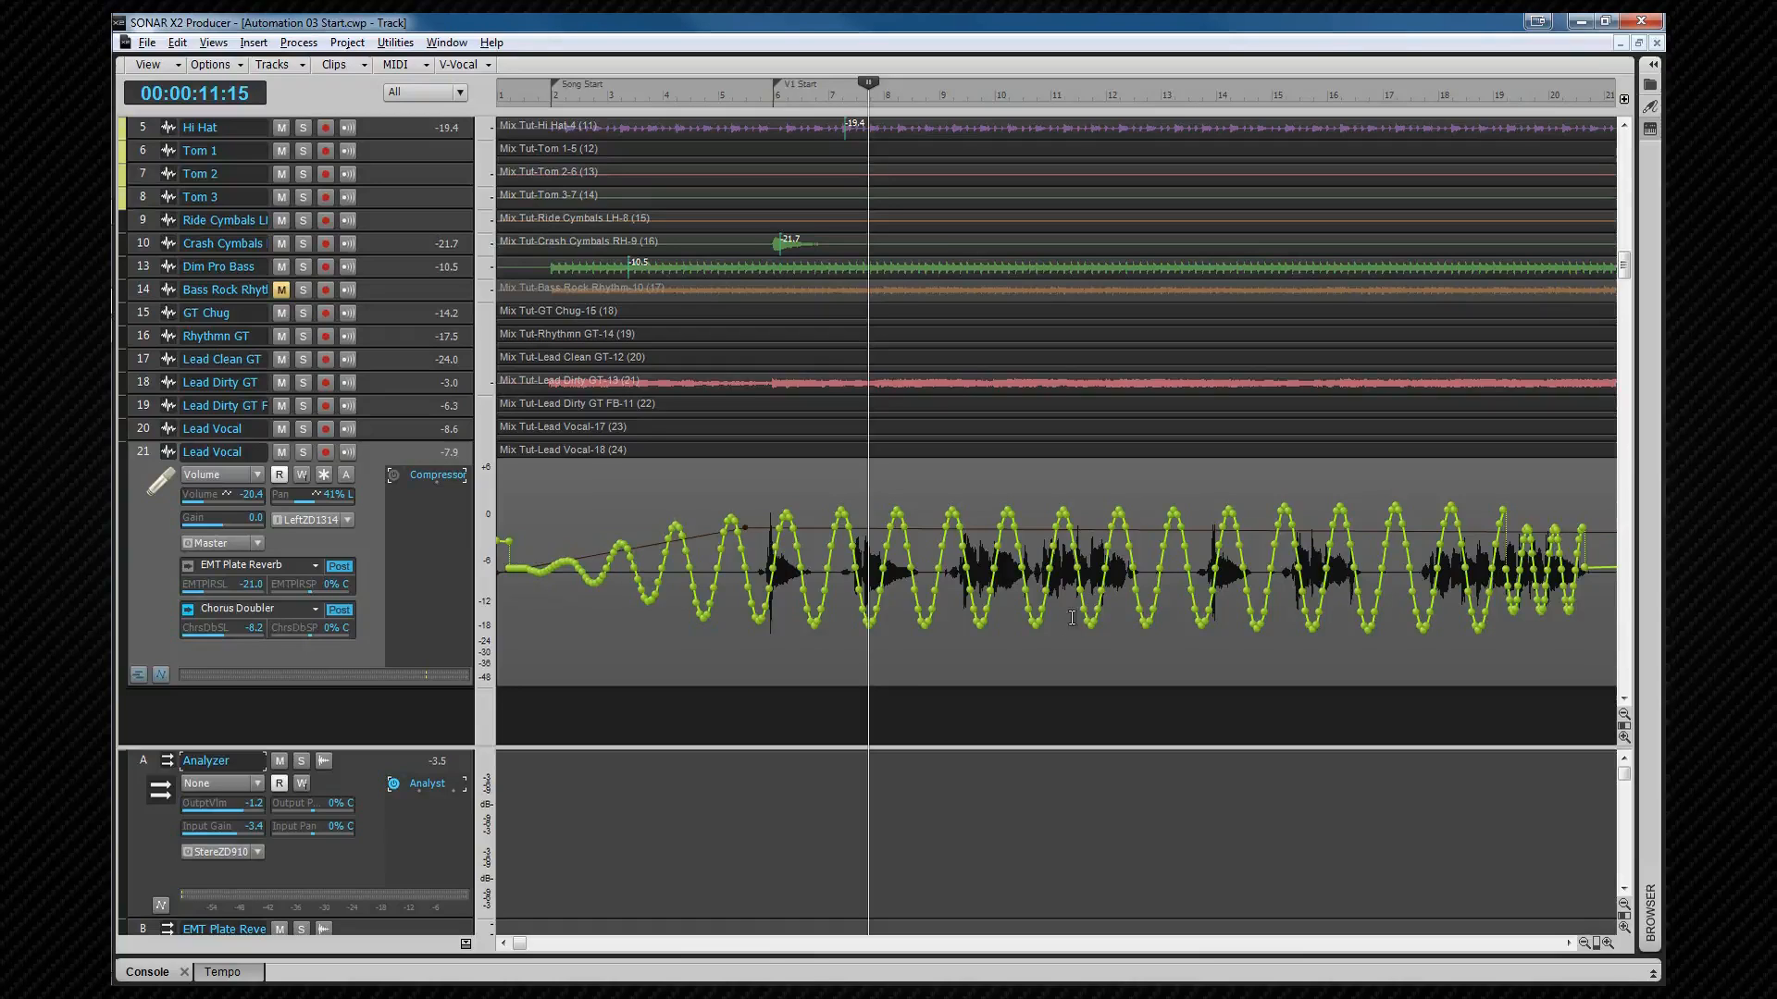
Step: Enable automation write on the Lead Dirty GT track's Volume control
{"action": "left_click", "coordinate": [171, 387]}
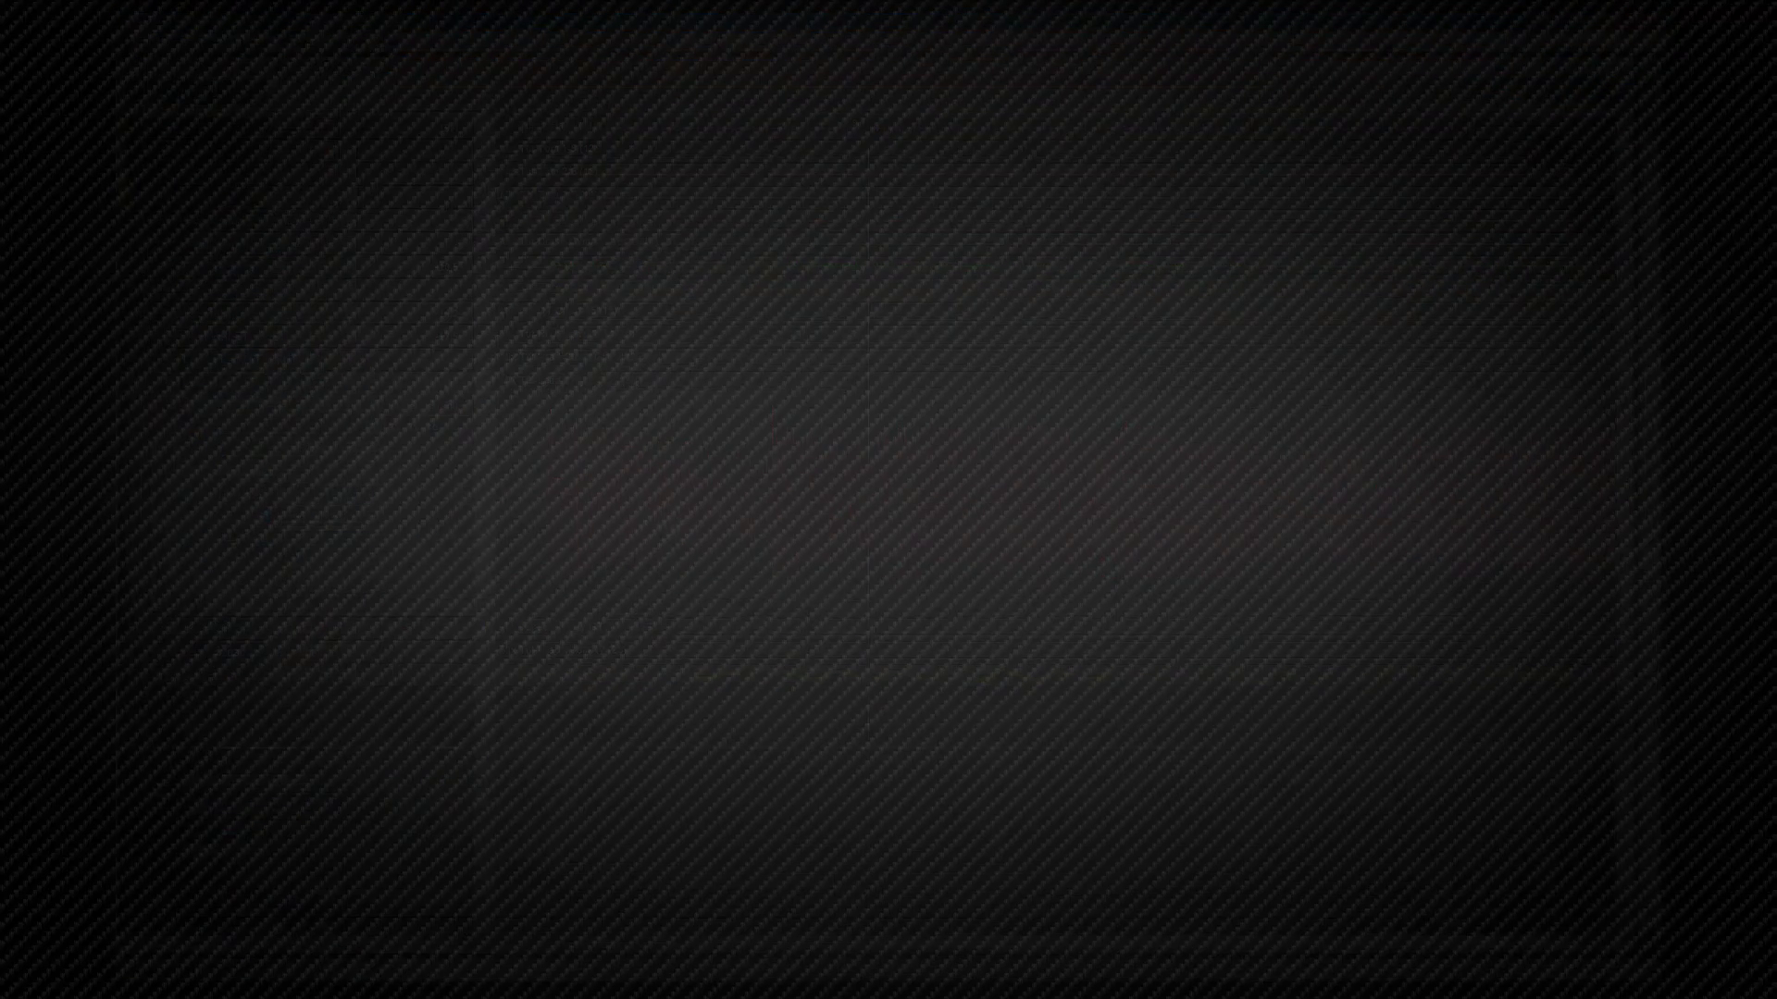
{"action": "right_click", "coordinate": [214, 427]}
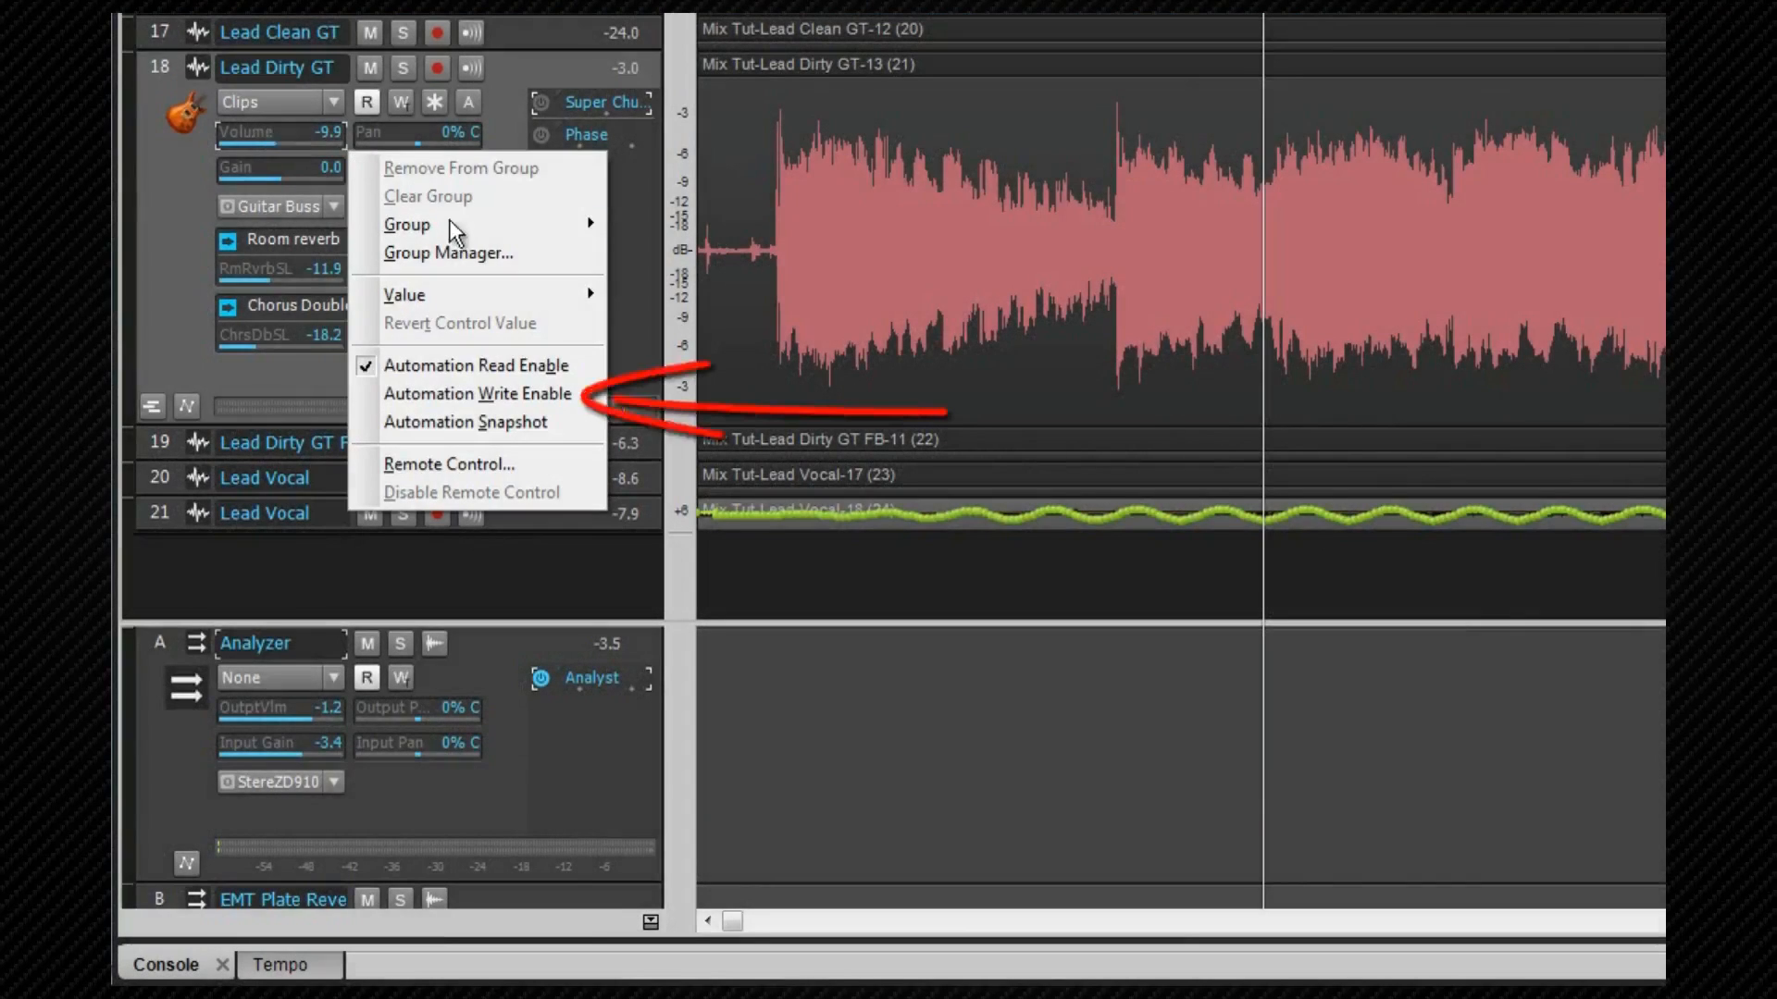
{"action": "left_click", "coordinate": [492, 393]}
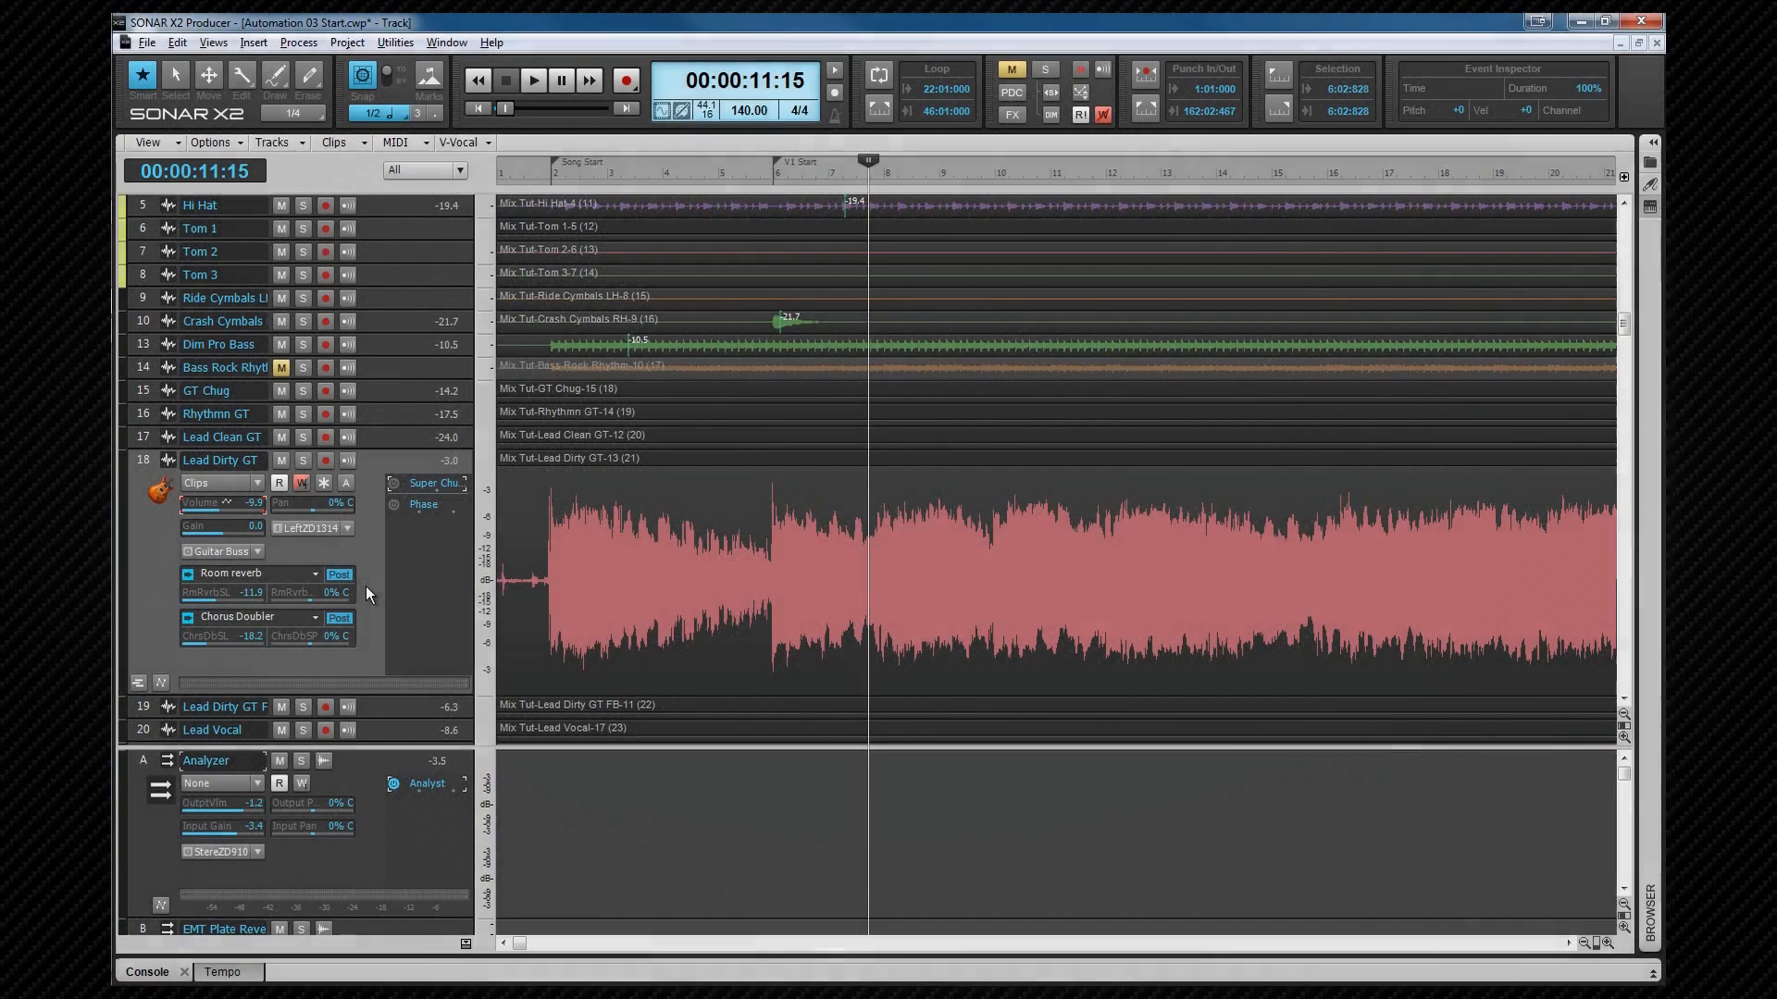
Step: Toggle the global automation write enable off and back on, and the Lead Dirty GT track's write enable
{"action": "left_click", "coordinate": [1098, 114]}
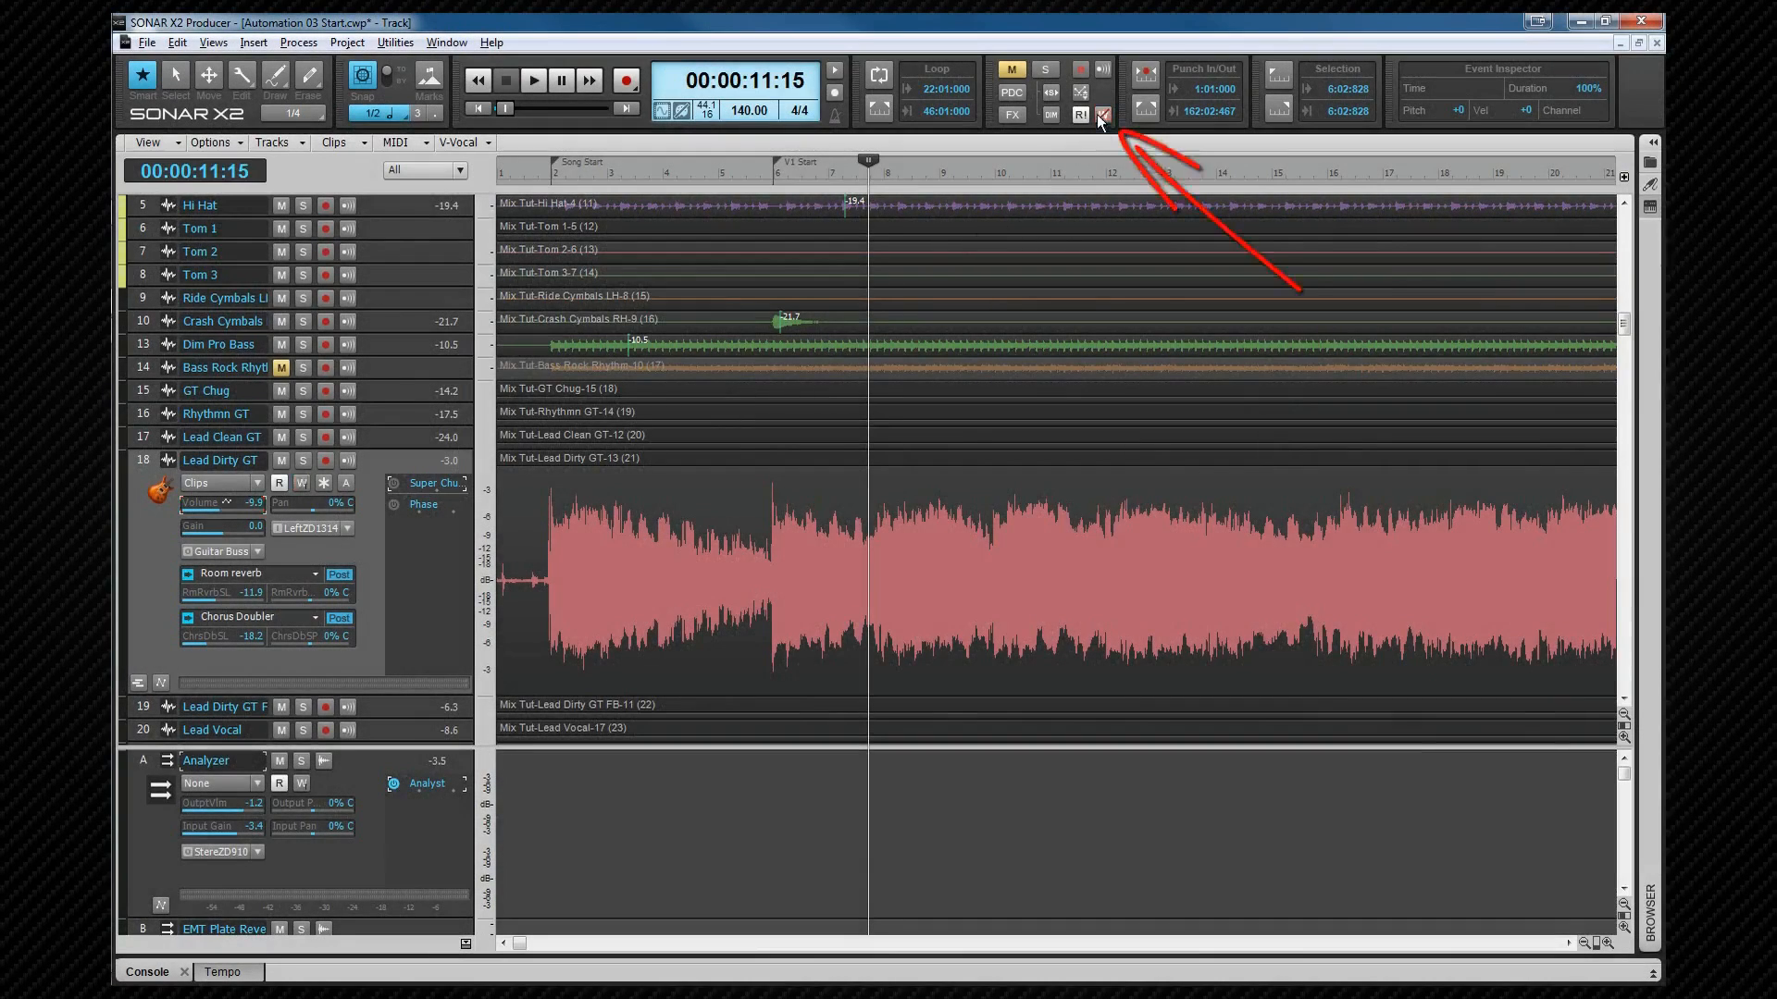
{"action": "left_click", "coordinate": [1101, 114]}
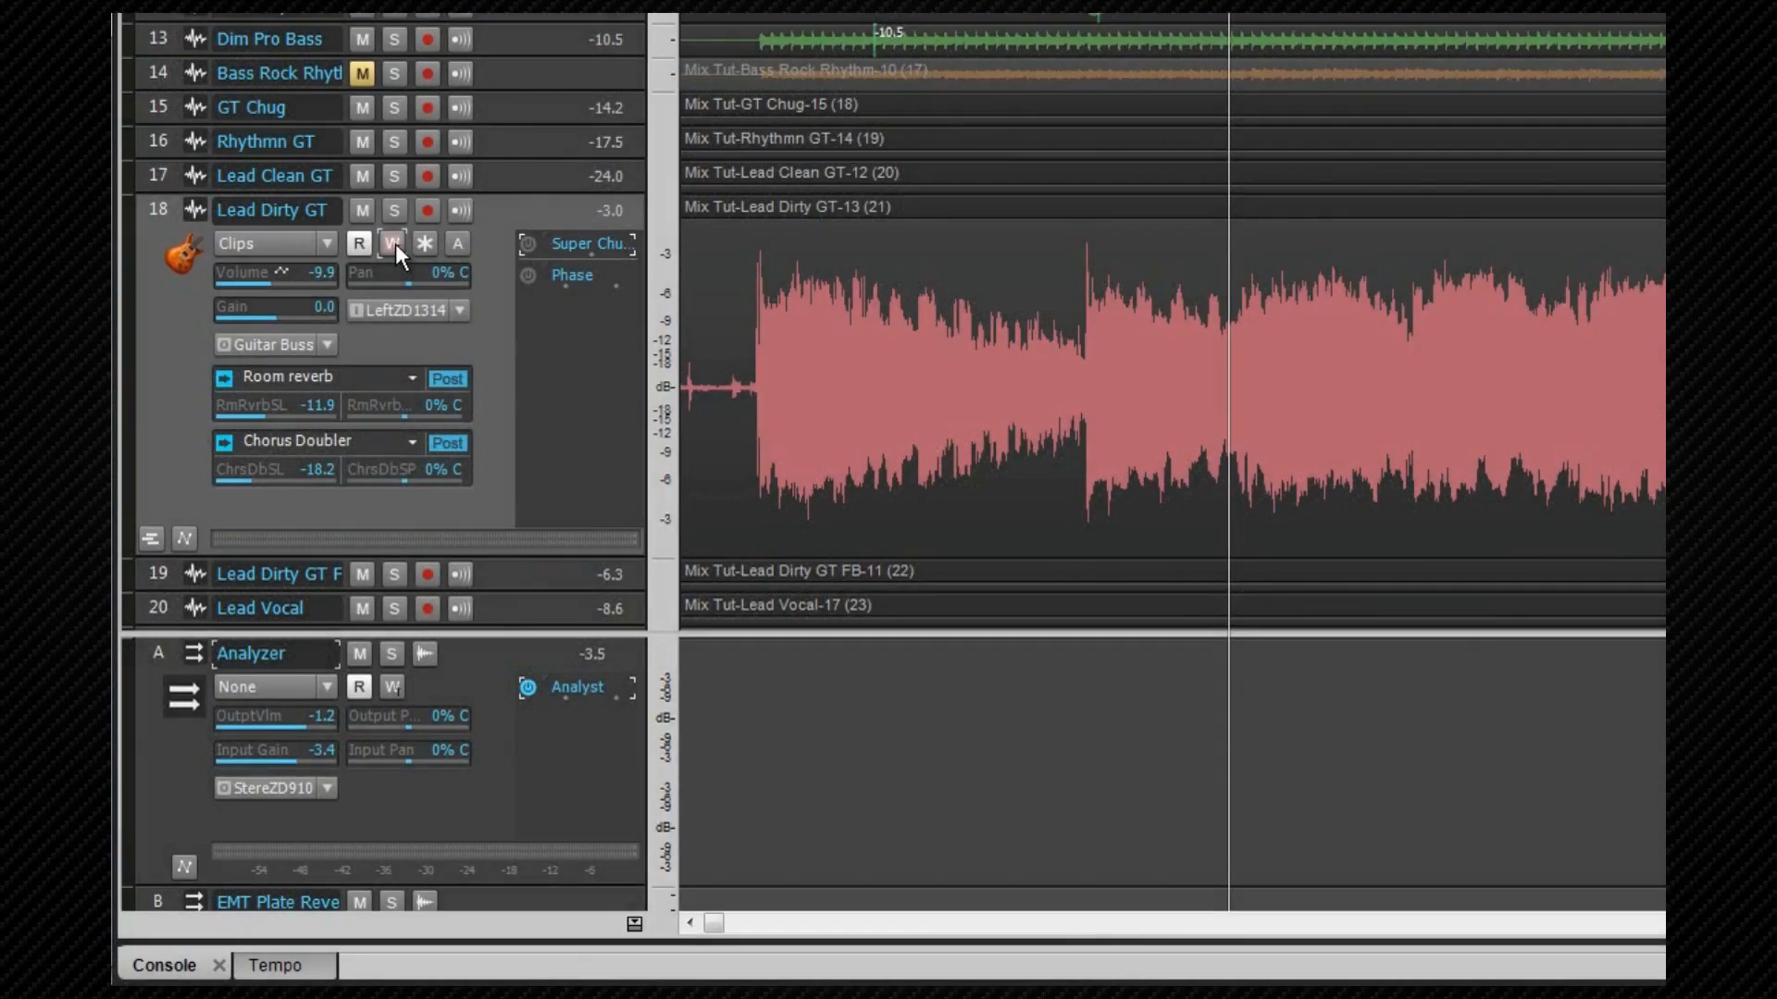
{"action": "left_click", "coordinate": [396, 245]}
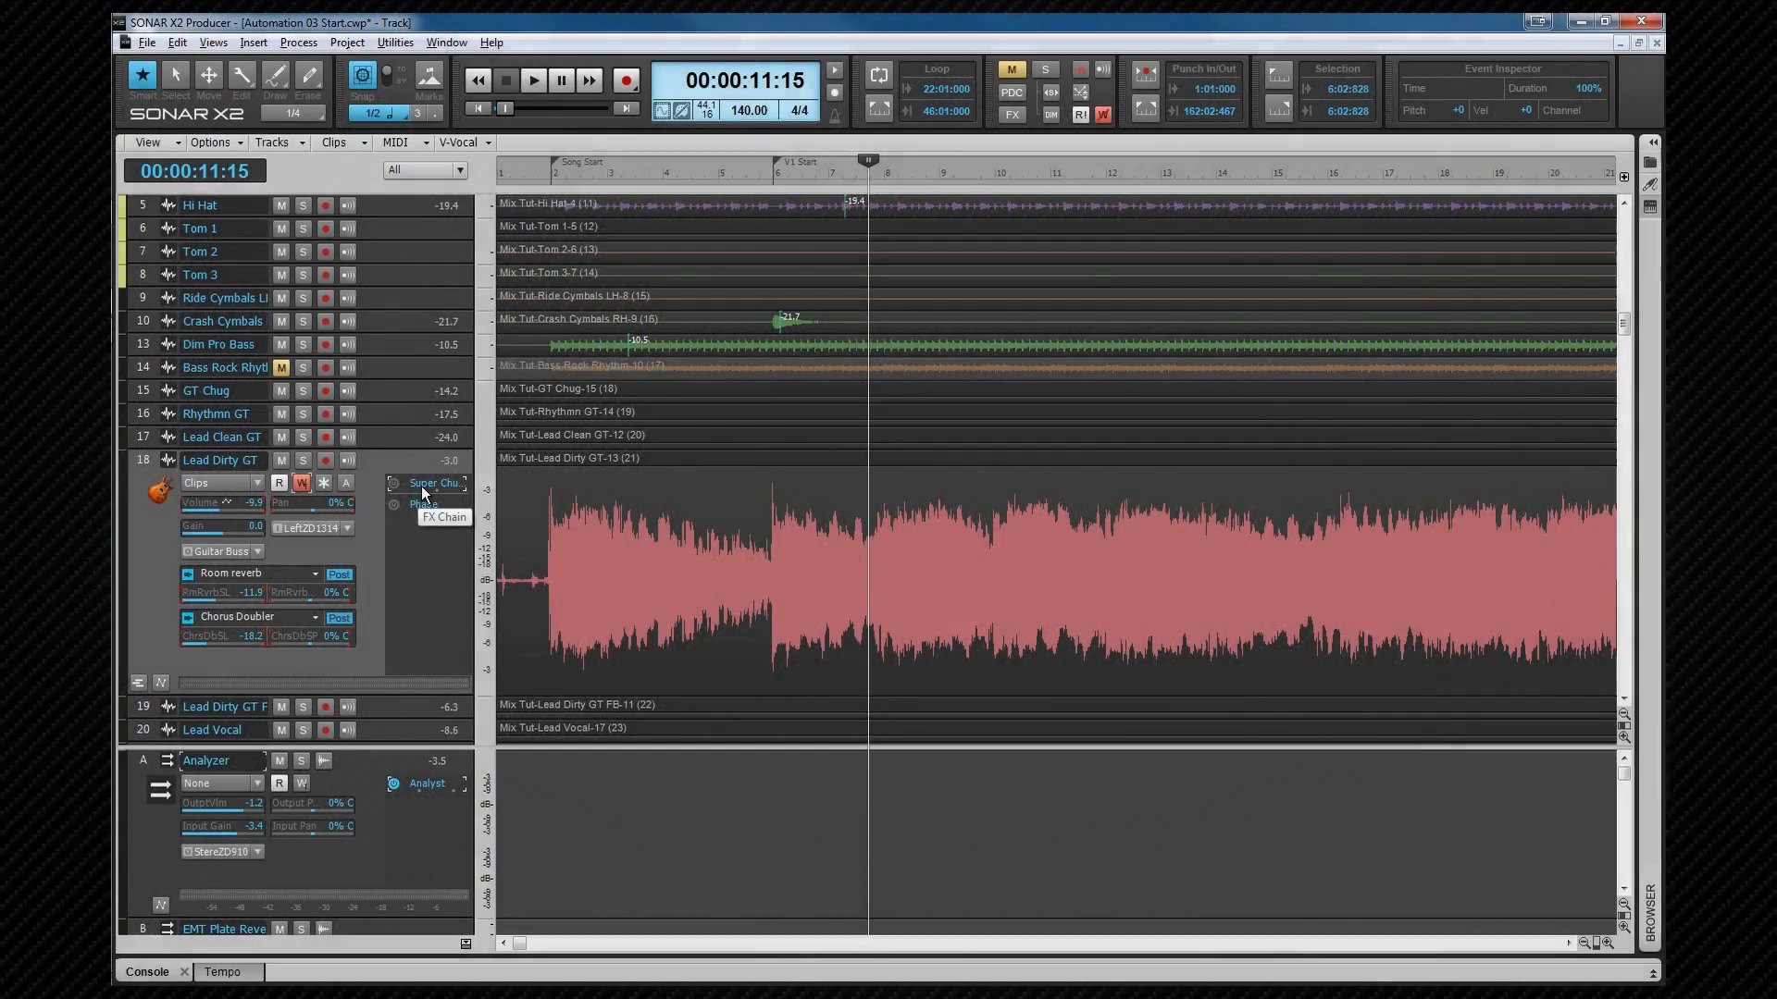
Step: Open the Super Chunk plugin window on Lead Dirty GT to view its automatable knobs, then close it
{"action": "double_click", "coordinate": [566, 247]}
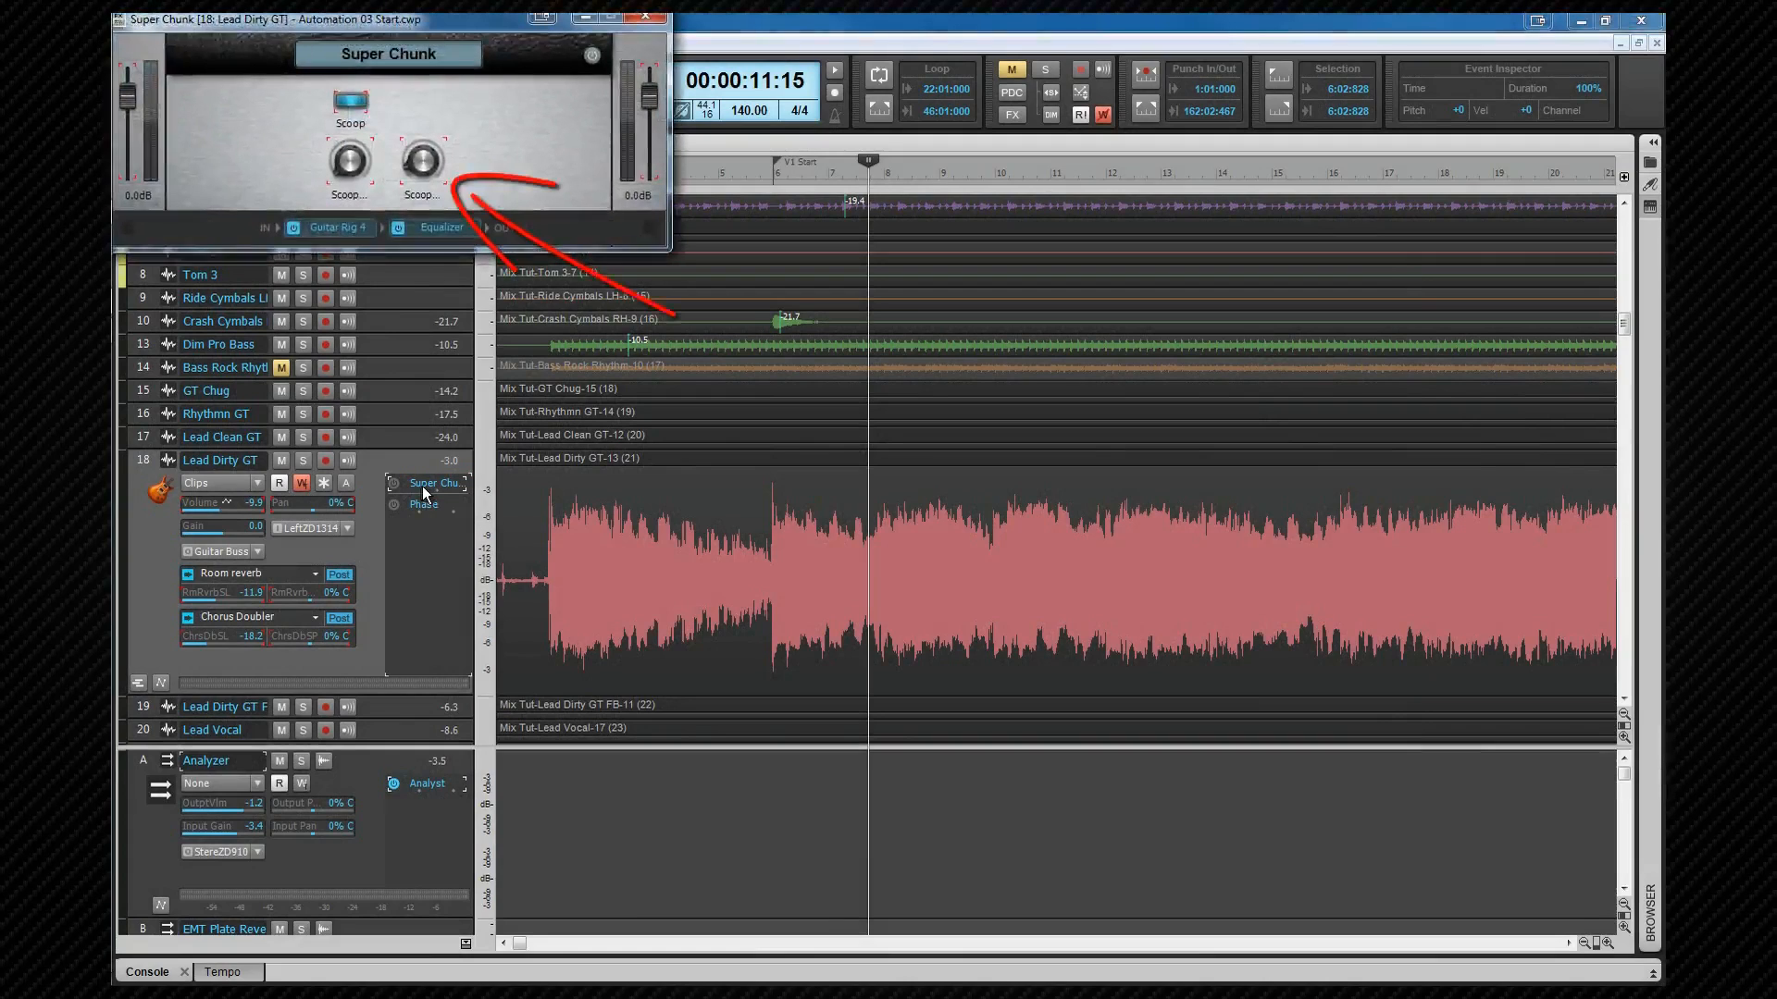
{"action": "left_click", "coordinate": [645, 16]}
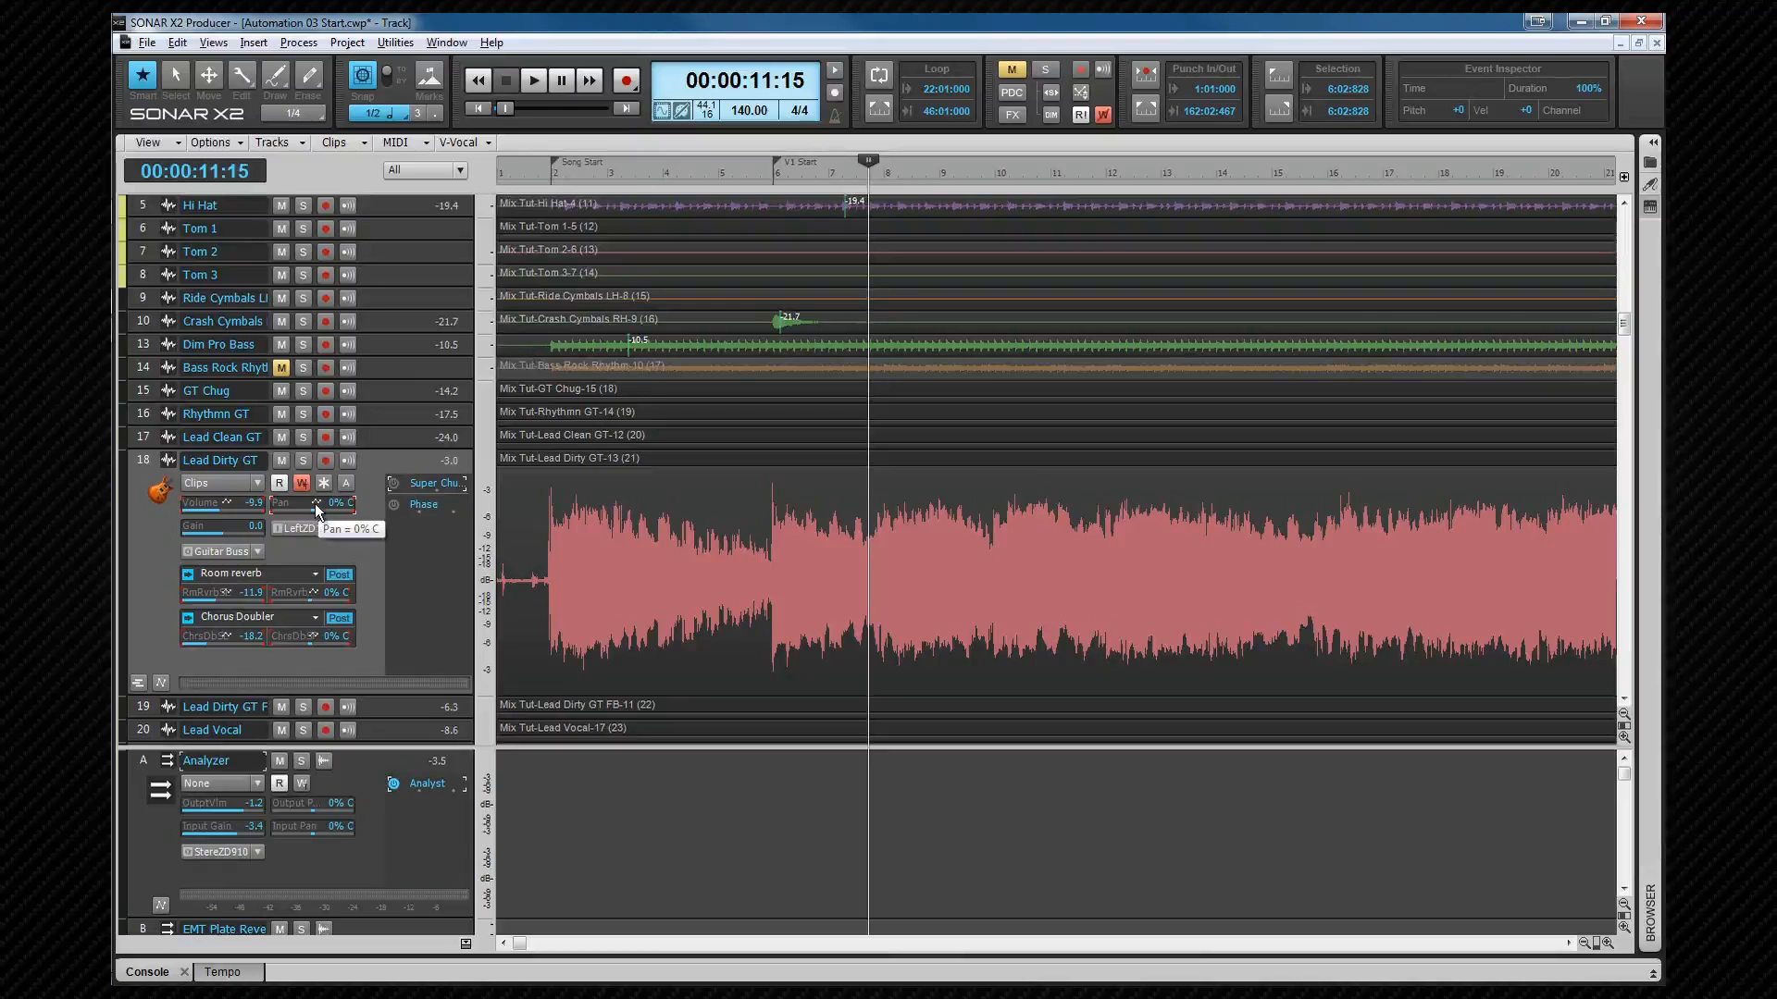
Step: Enable automation write on the track's Pan control, then clear write enable for the whole track
{"action": "right_click", "coordinate": [316, 510]}
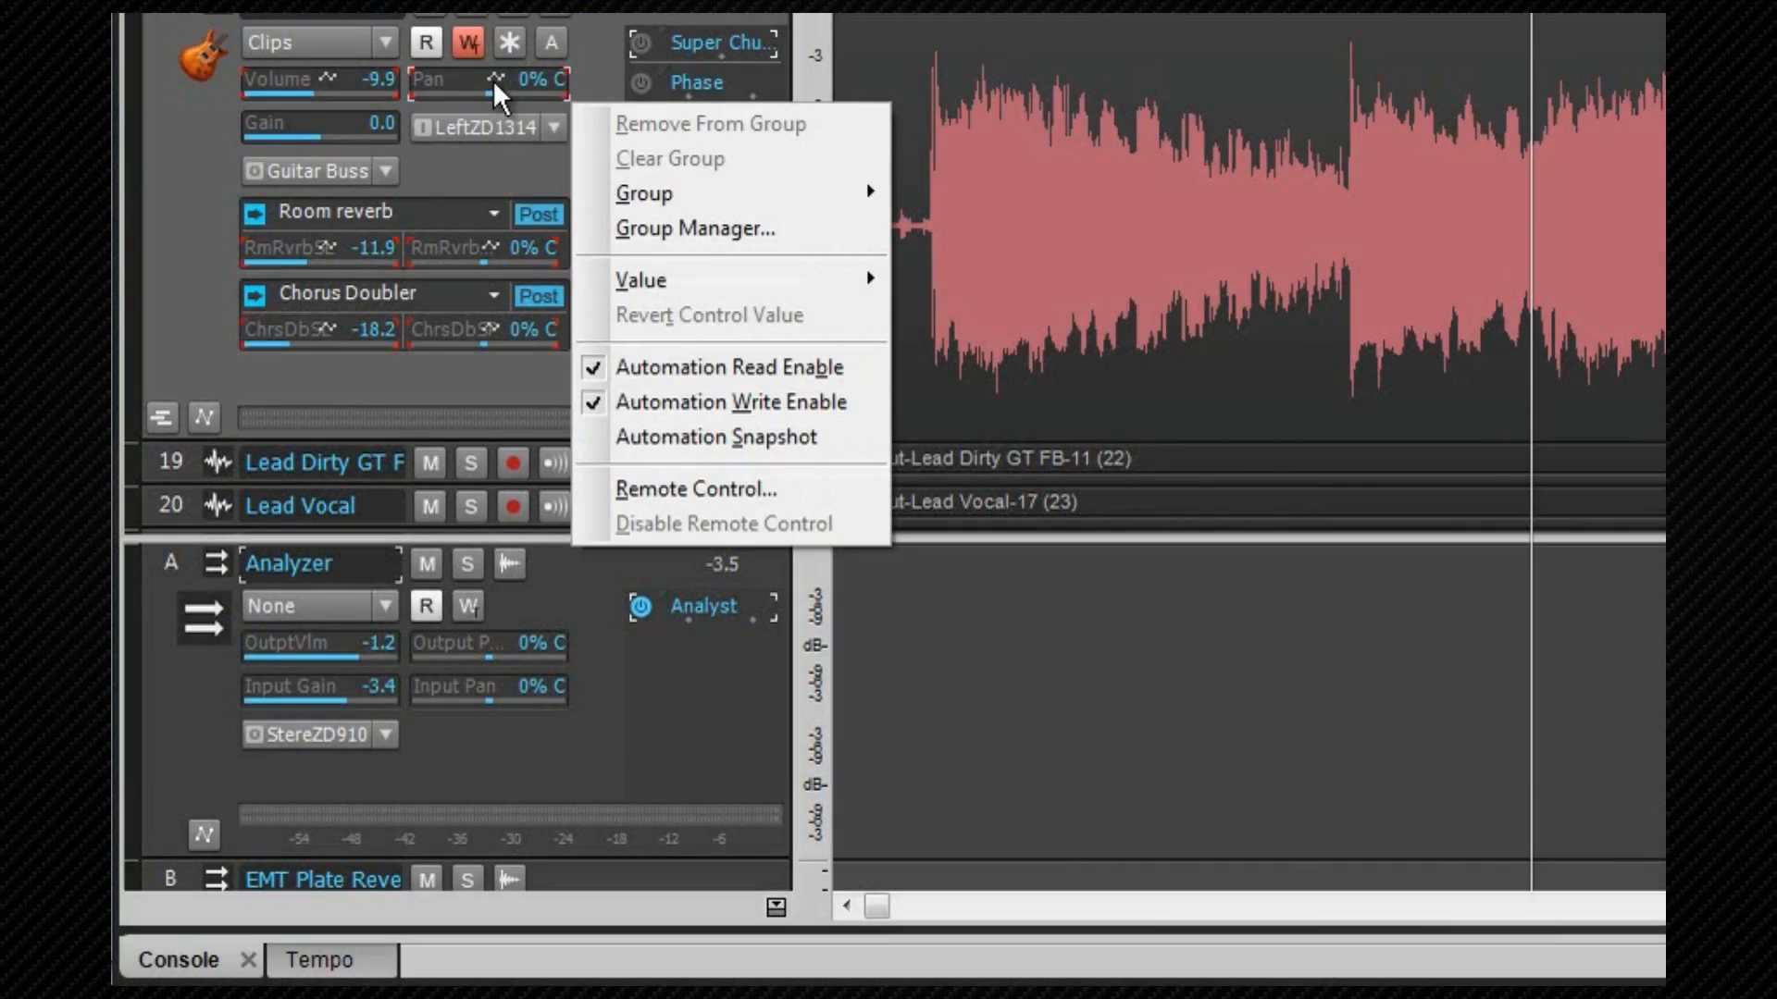
{"action": "left_click", "coordinate": [748, 402]}
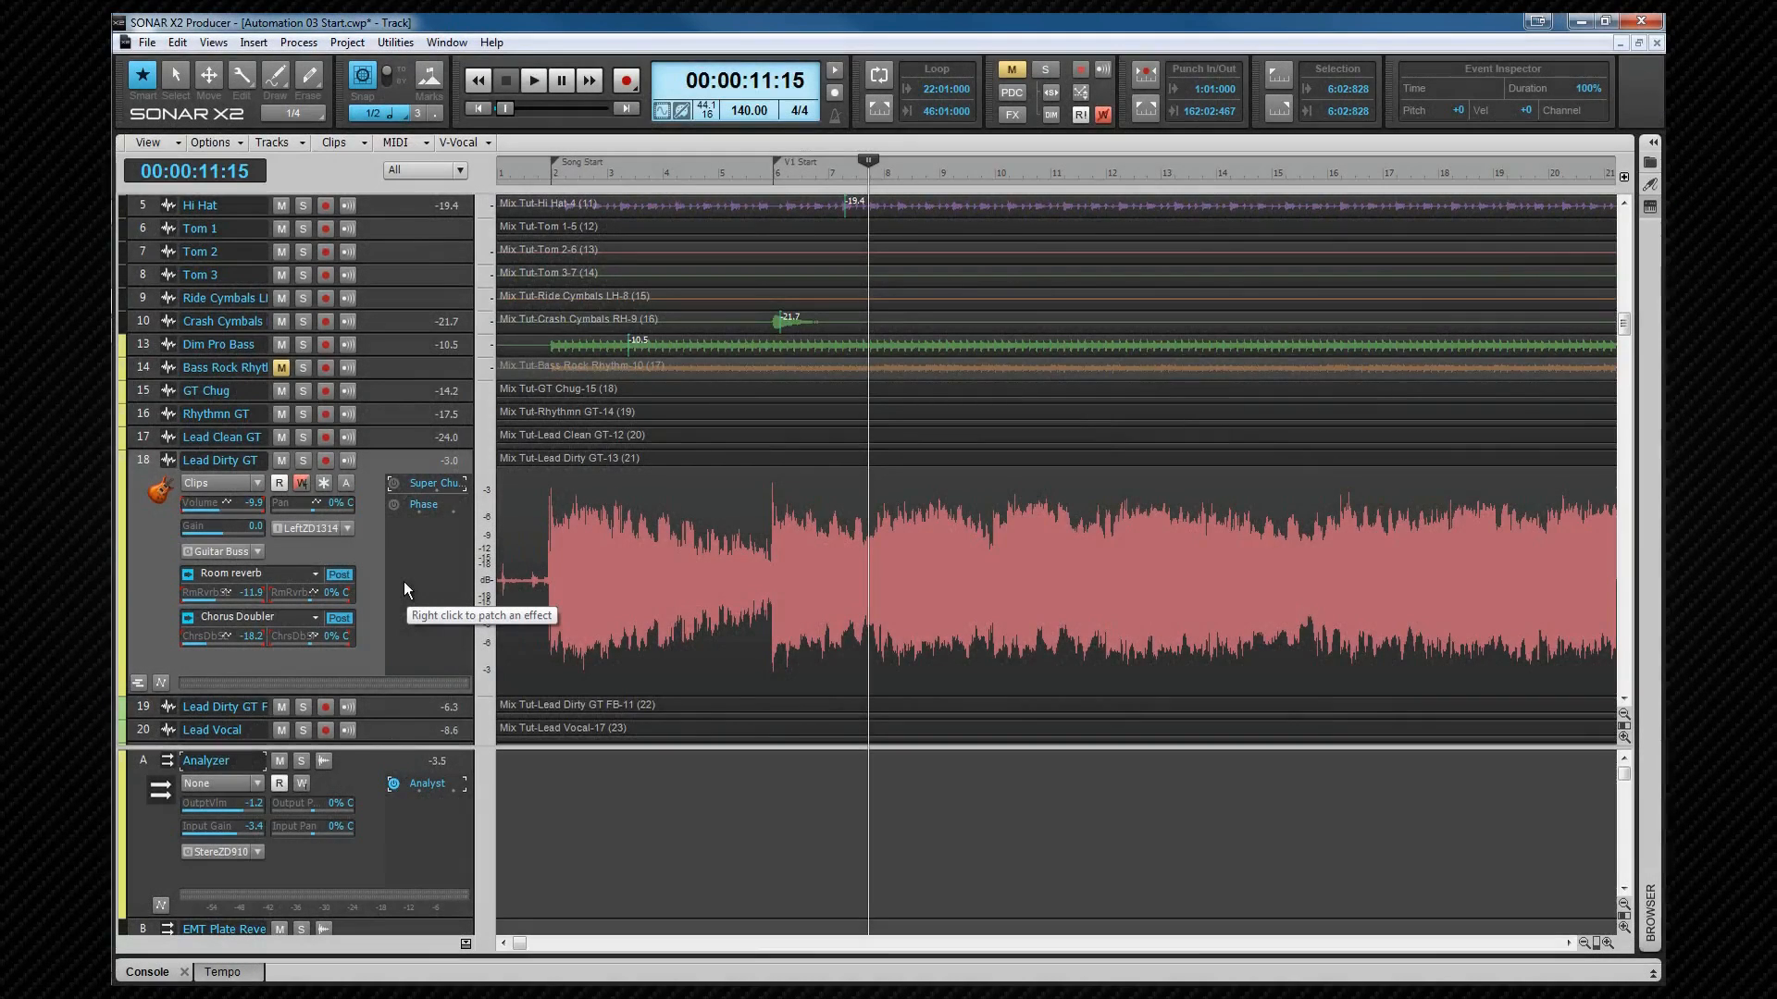
{"action": "left_click", "coordinate": [301, 484]}
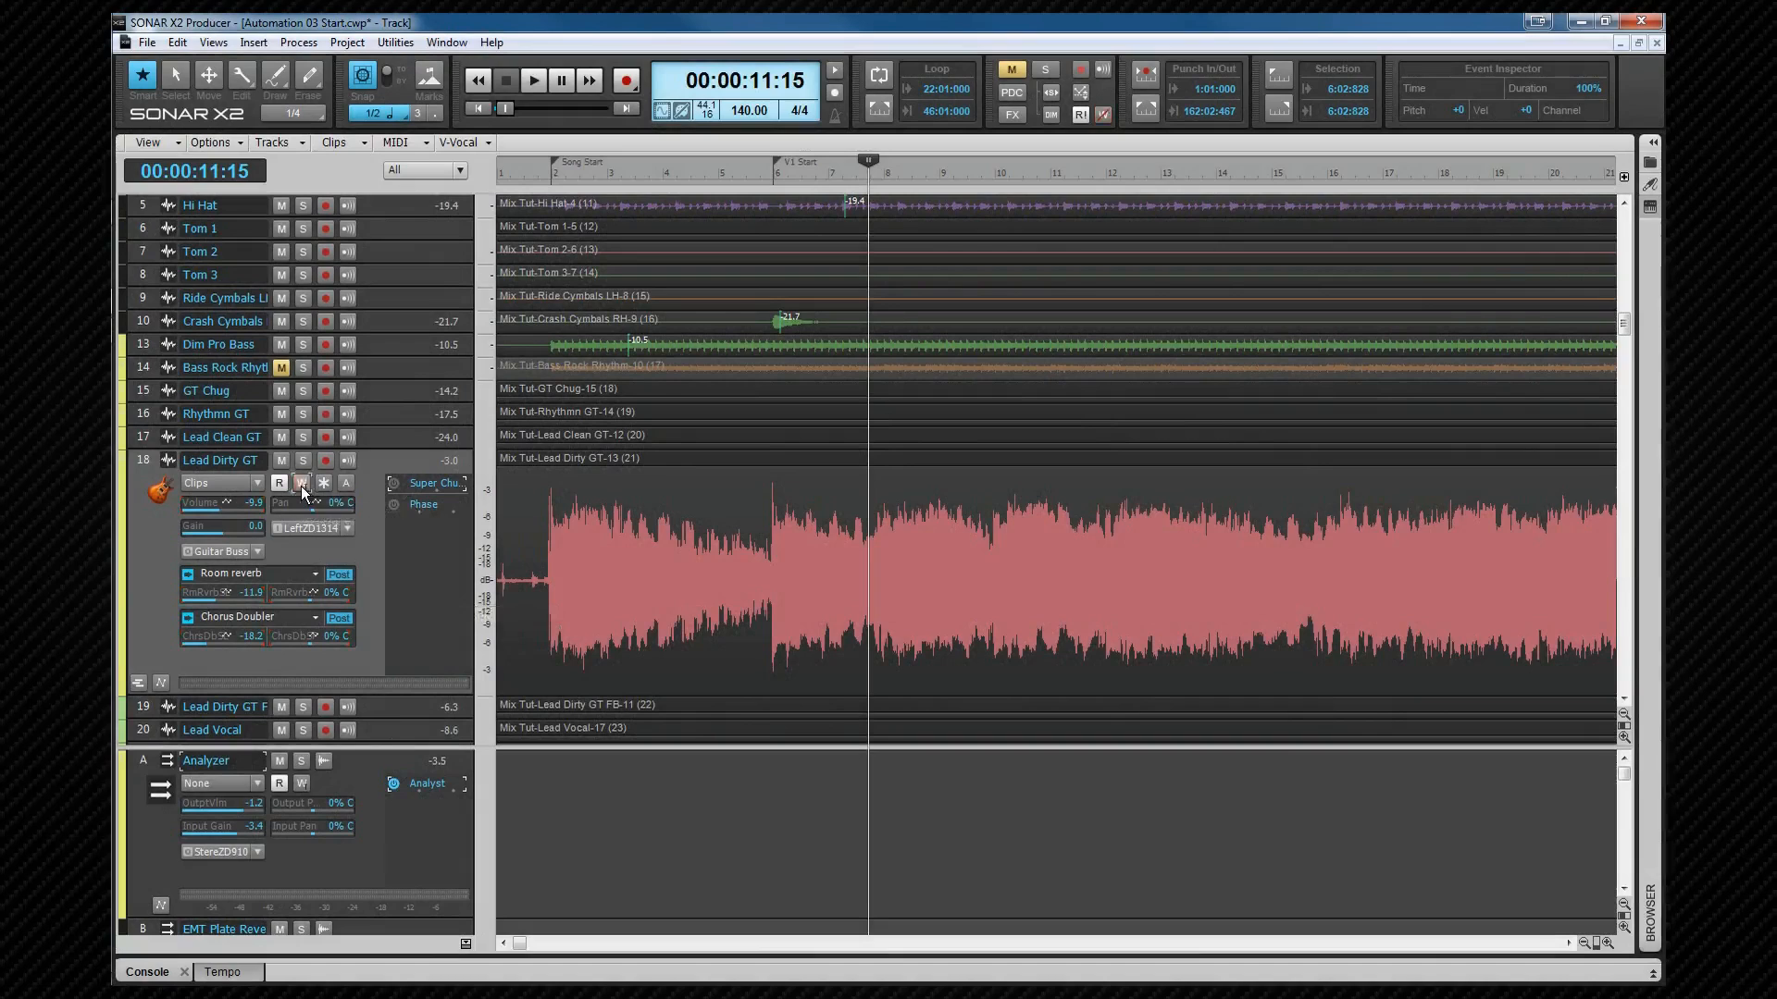
Step: Enable automation write on the Lead Dirty GT Volume control and the Room reverb send level
{"action": "right_click", "coordinate": [265, 514]}
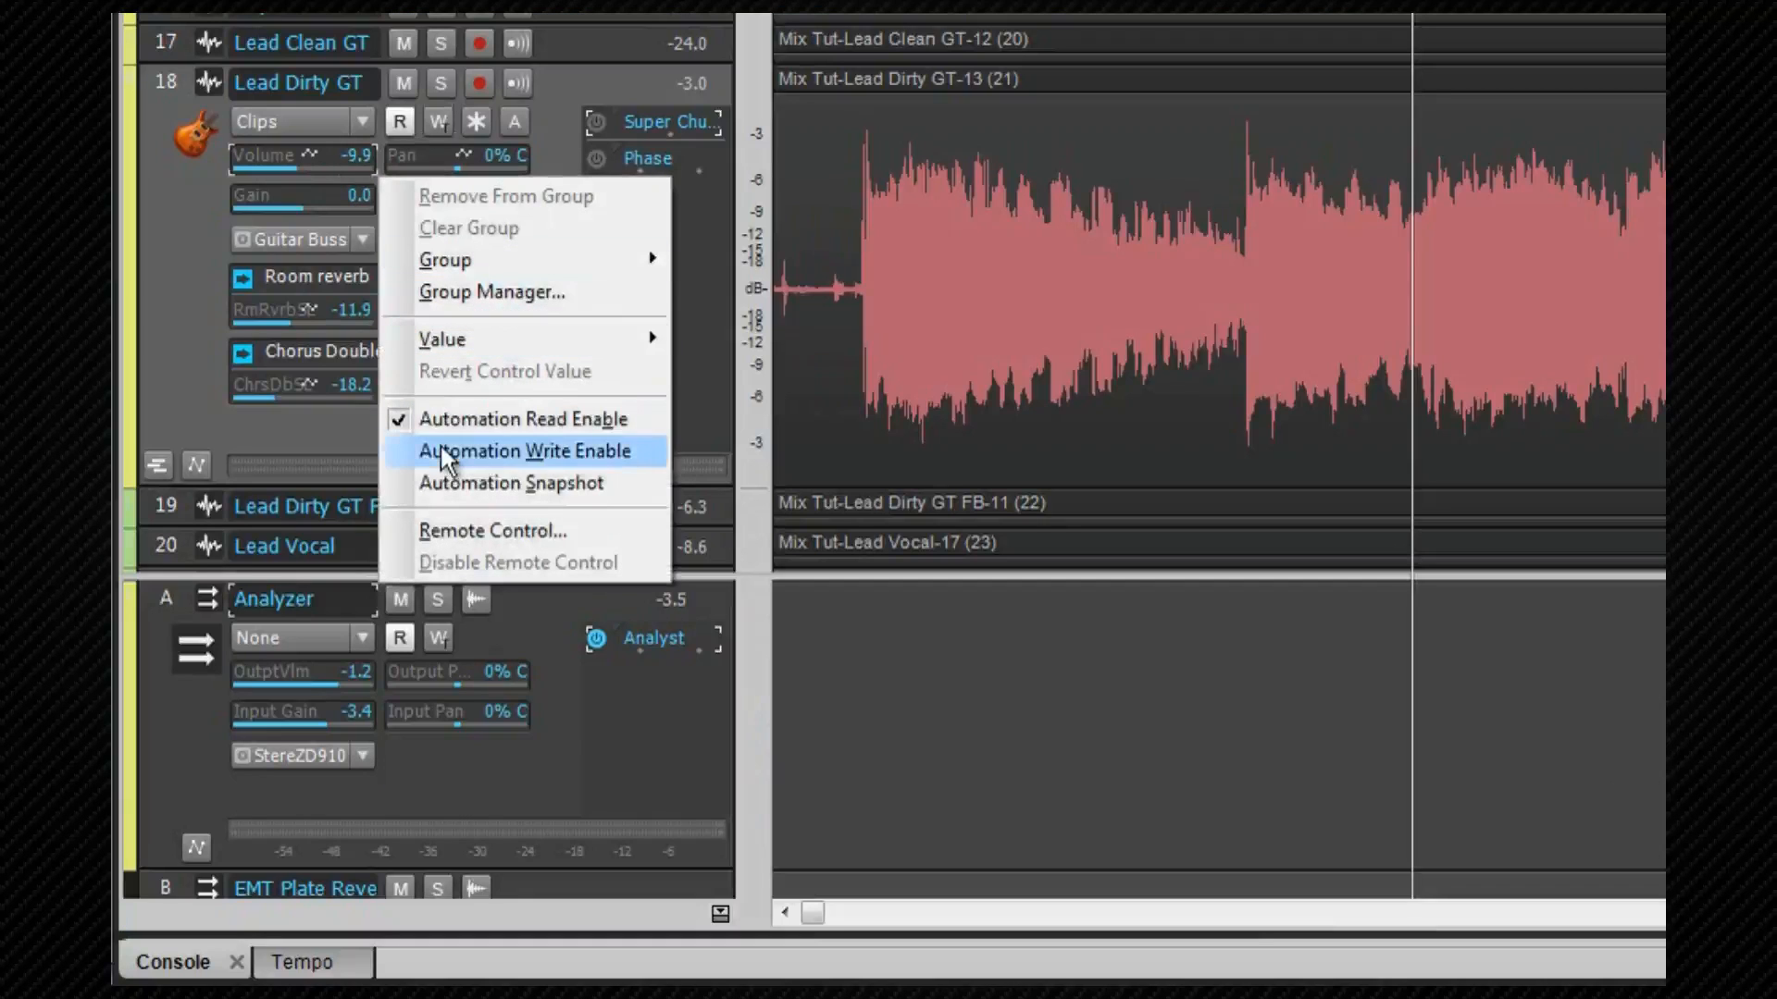
{"action": "left_click", "coordinate": [443, 453]}
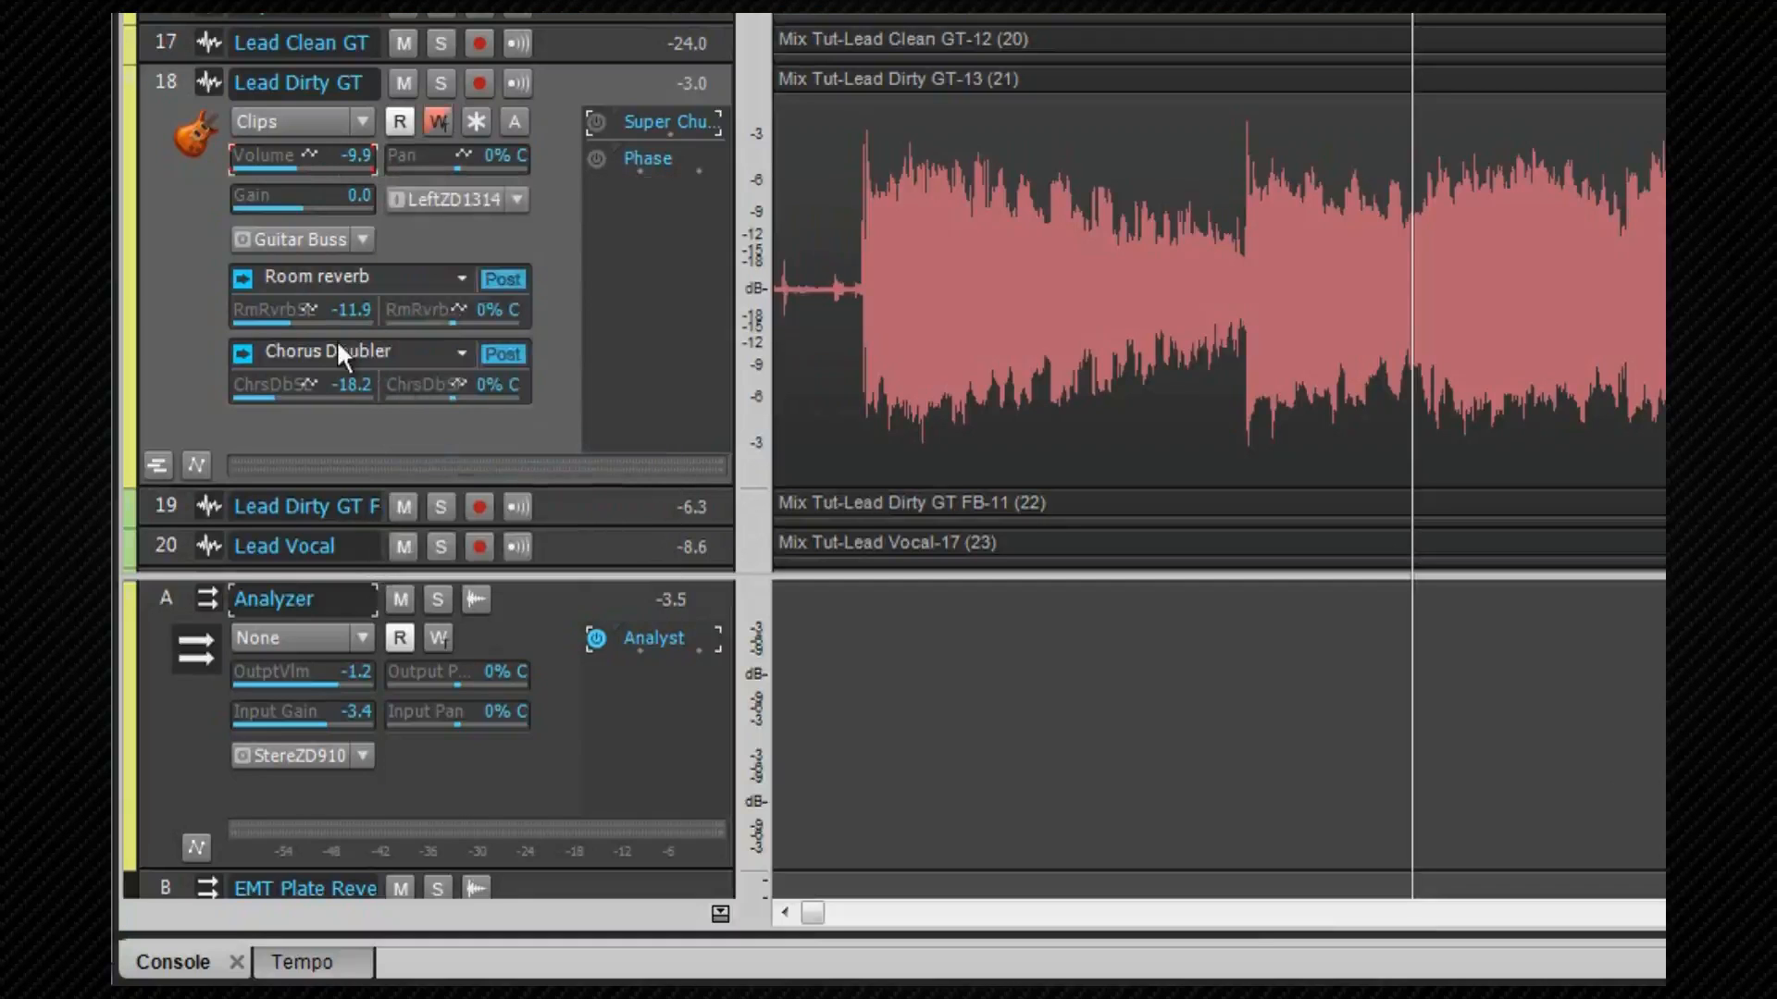
{"action": "right_click", "coordinate": [294, 309]}
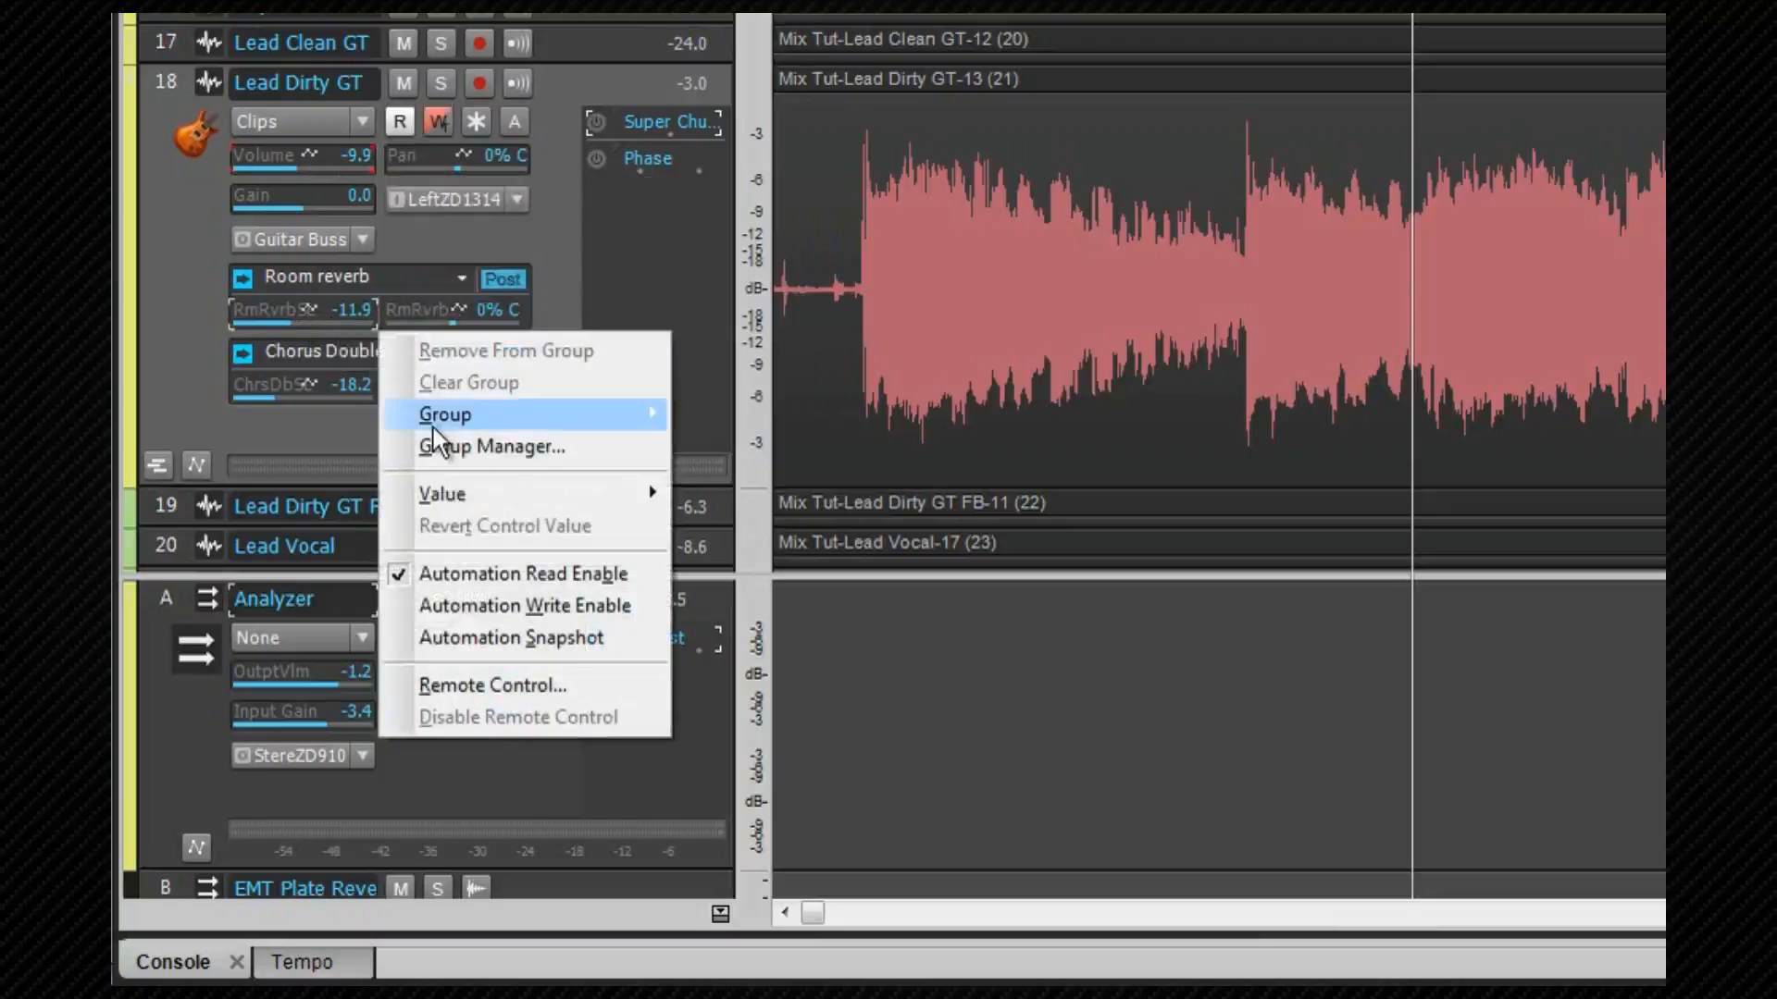
{"action": "left_click", "coordinate": [470, 603]}
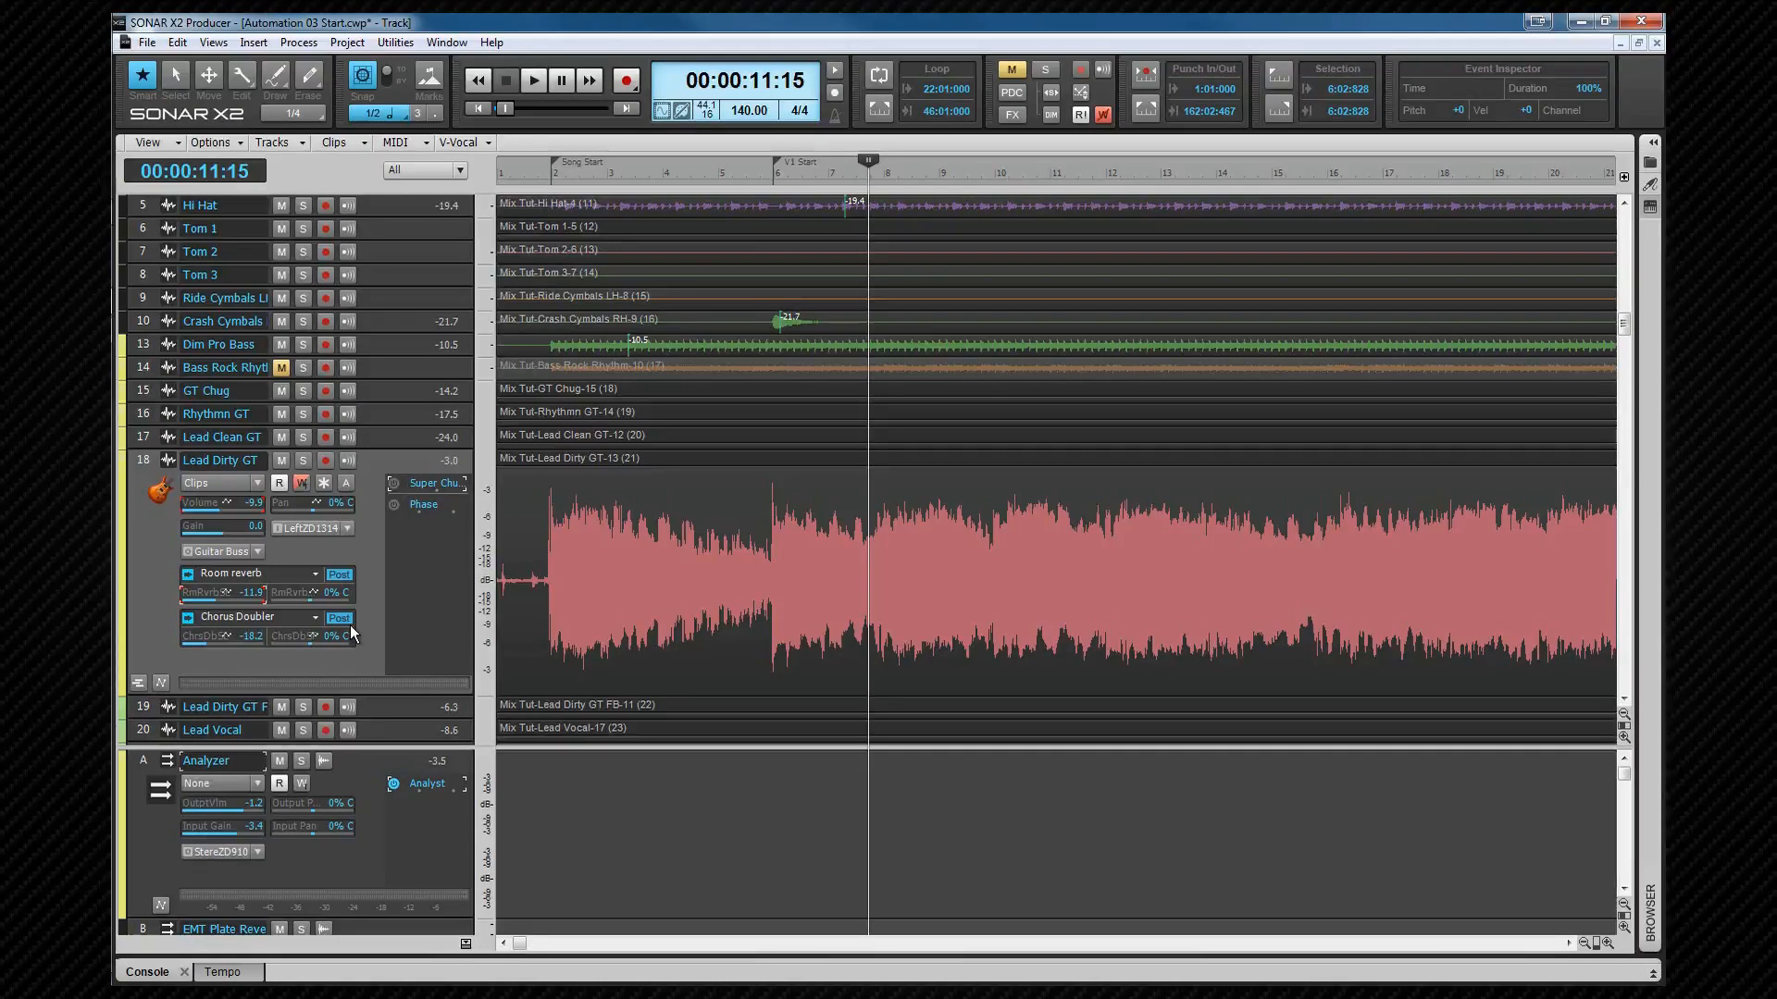
Step: Play from the start while riding the volume to write a volume automation envelope on Lead Dirty GT
{"action": "key", "text": "w"}
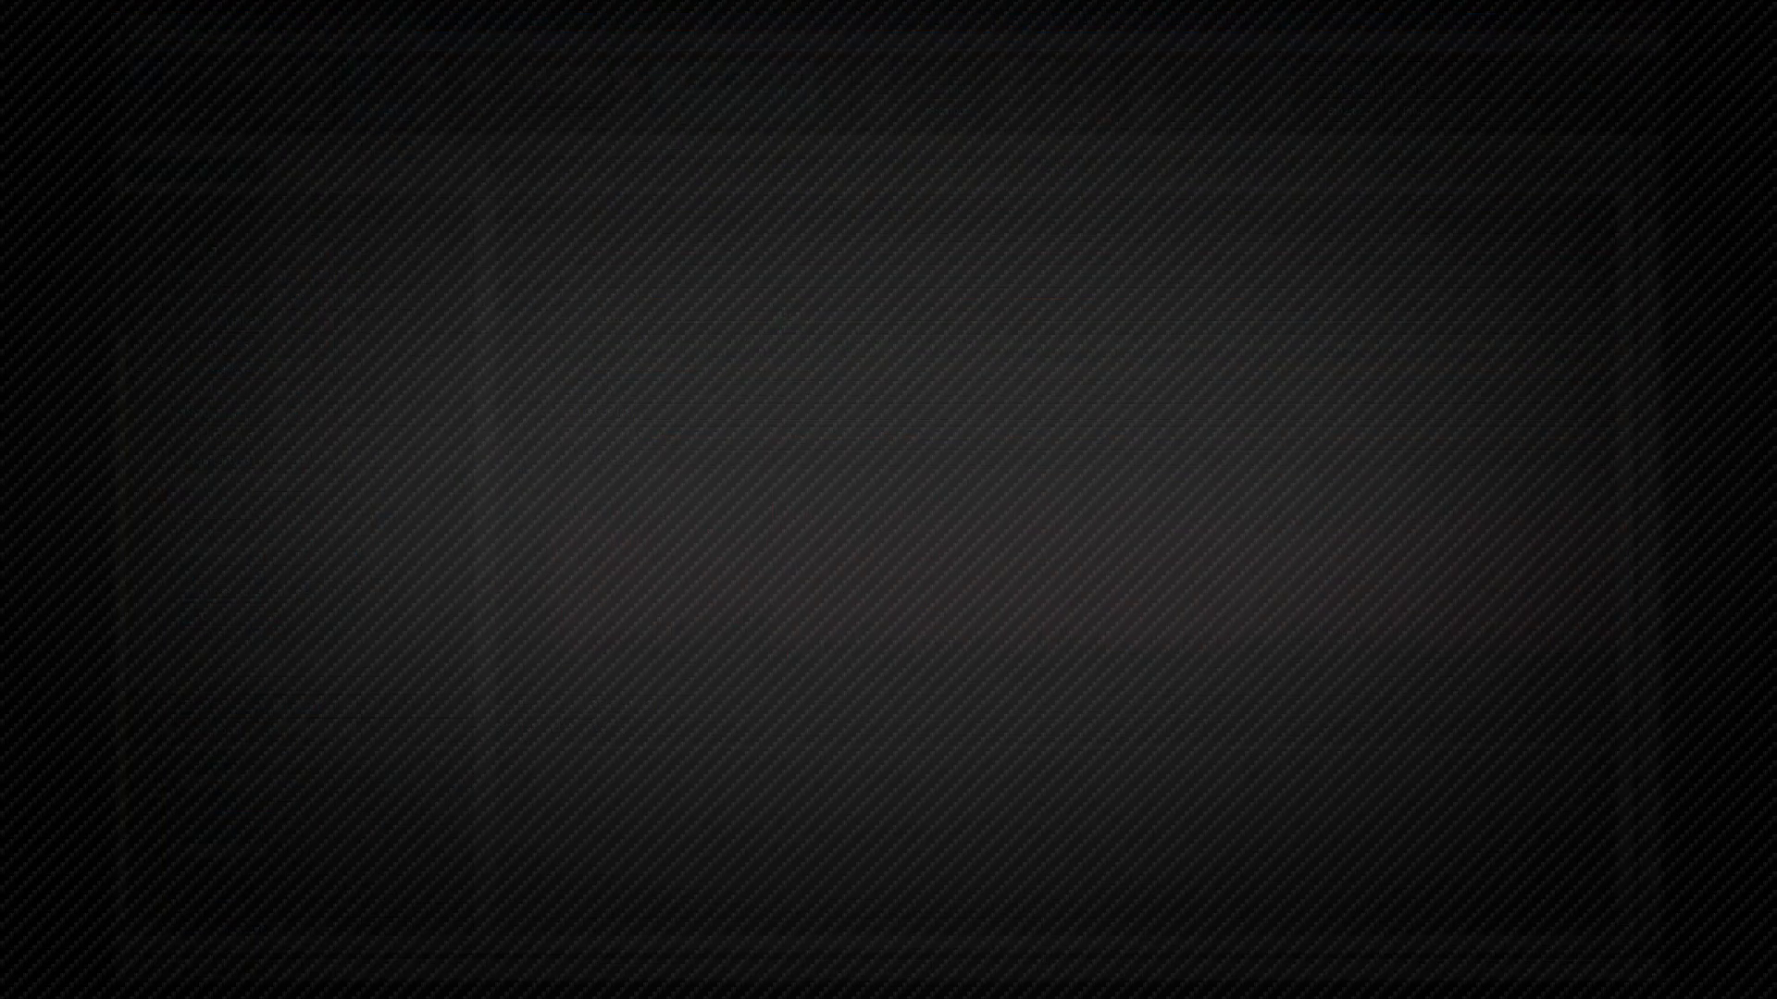
{"action": "key", "text": "space"}
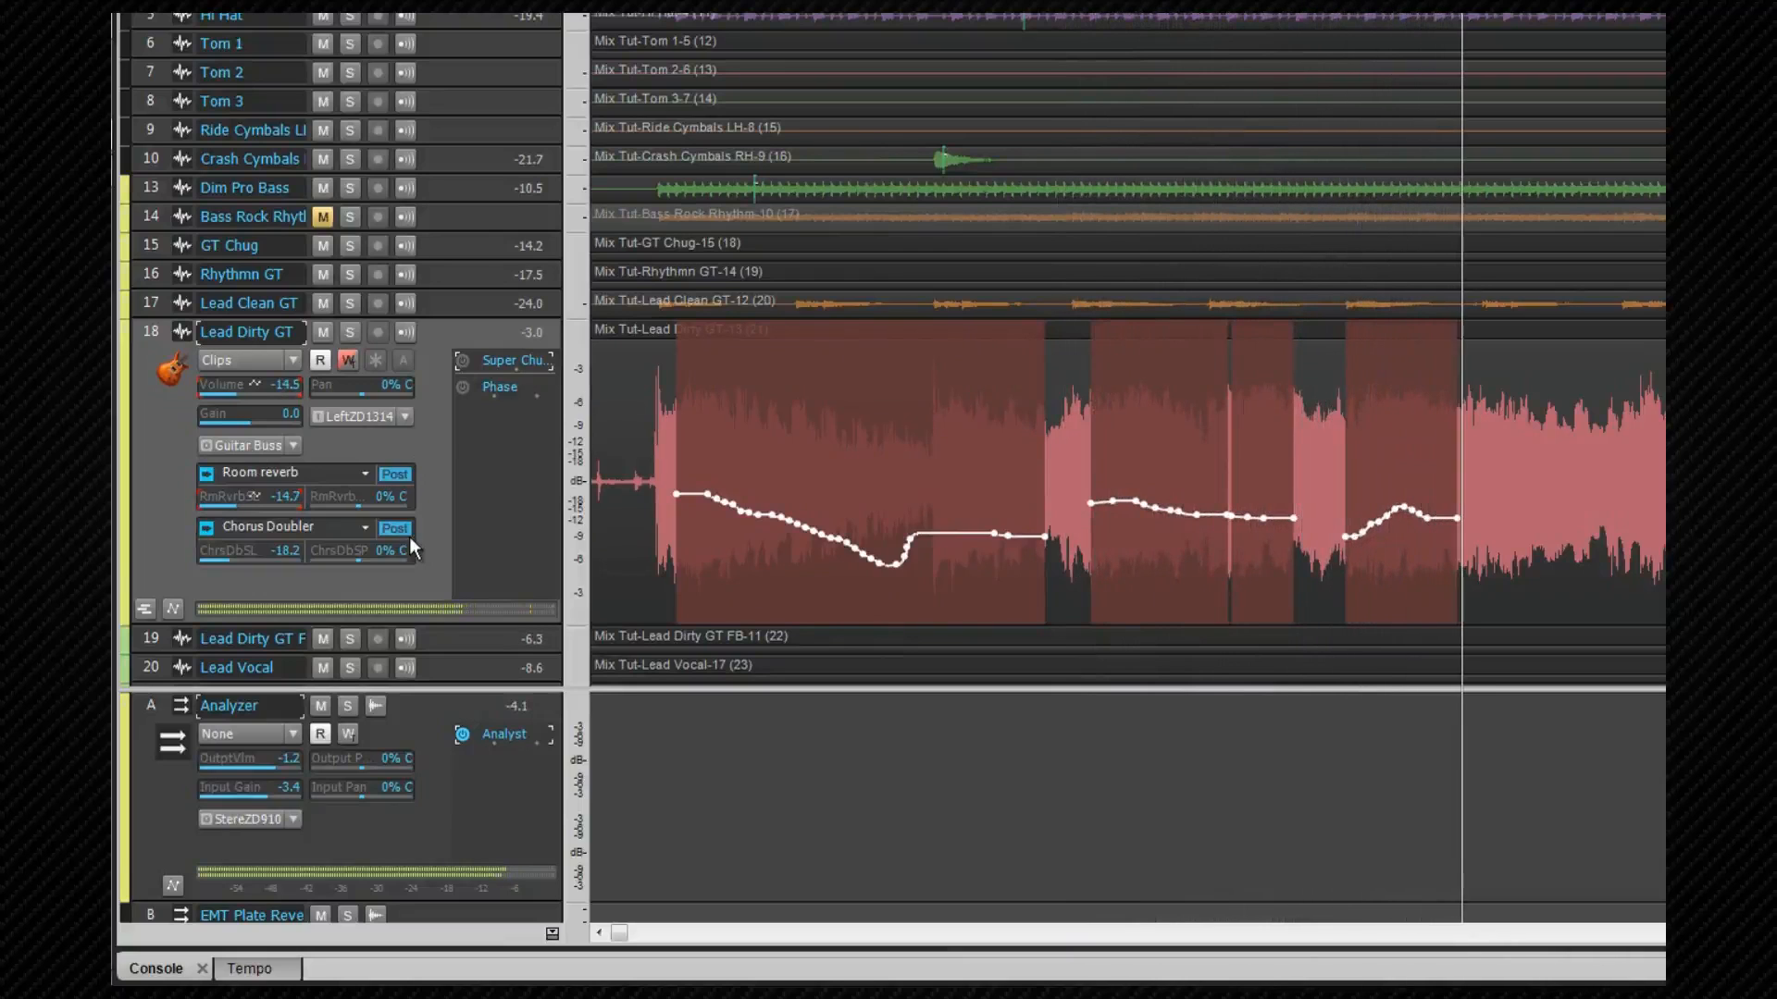
{"action": "key", "text": "space"}
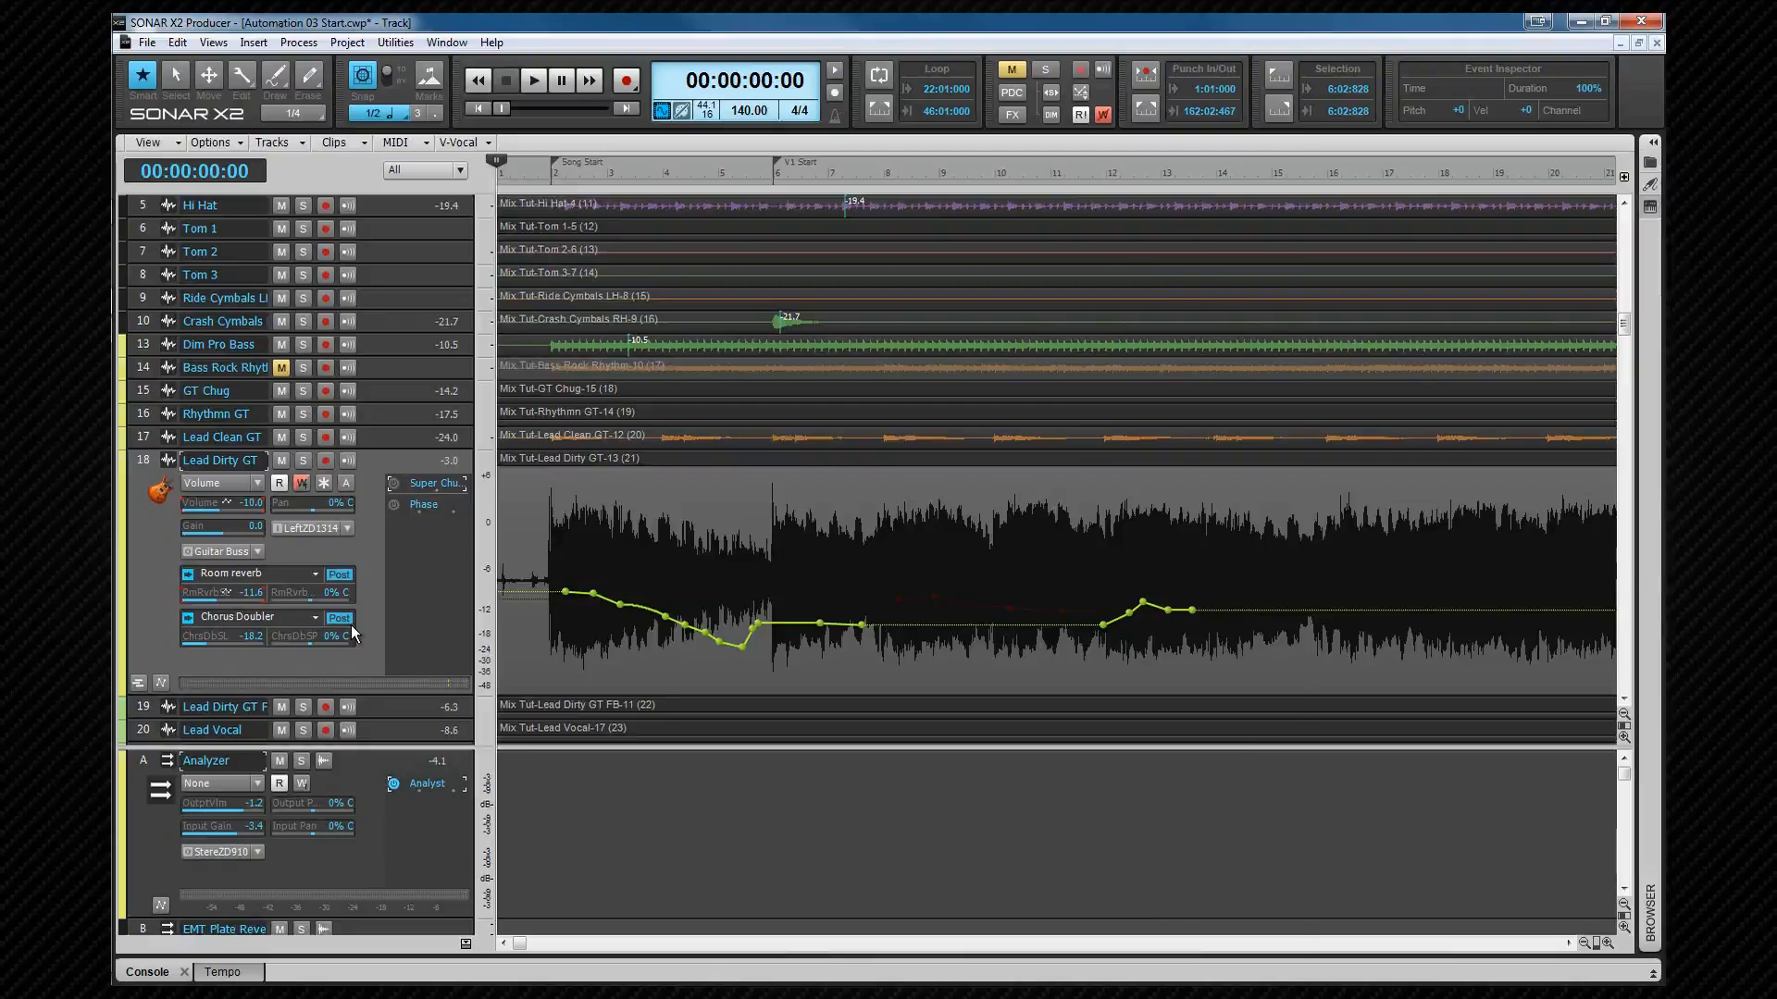
Step: Set the track's automation Write Mode to Touch in the Inspector and record a Touch-mode volume pass
{"action": "key", "text": "i"}
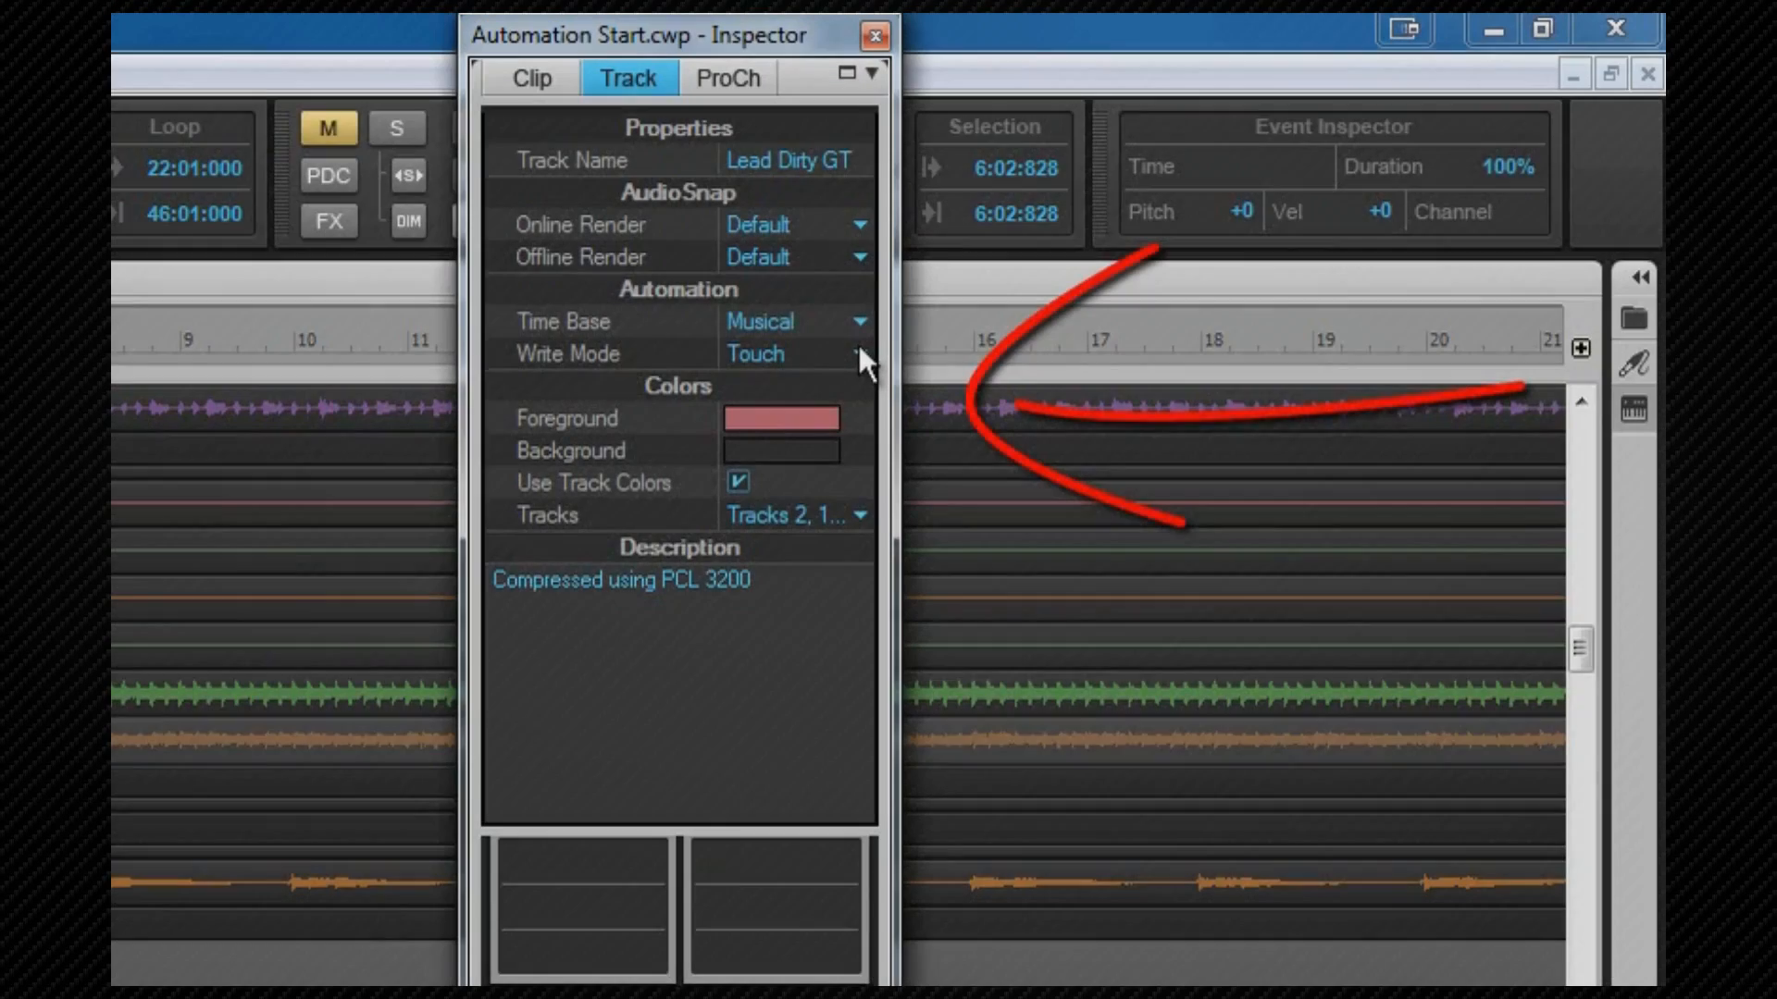
{"action": "left_click", "coordinate": [858, 352]}
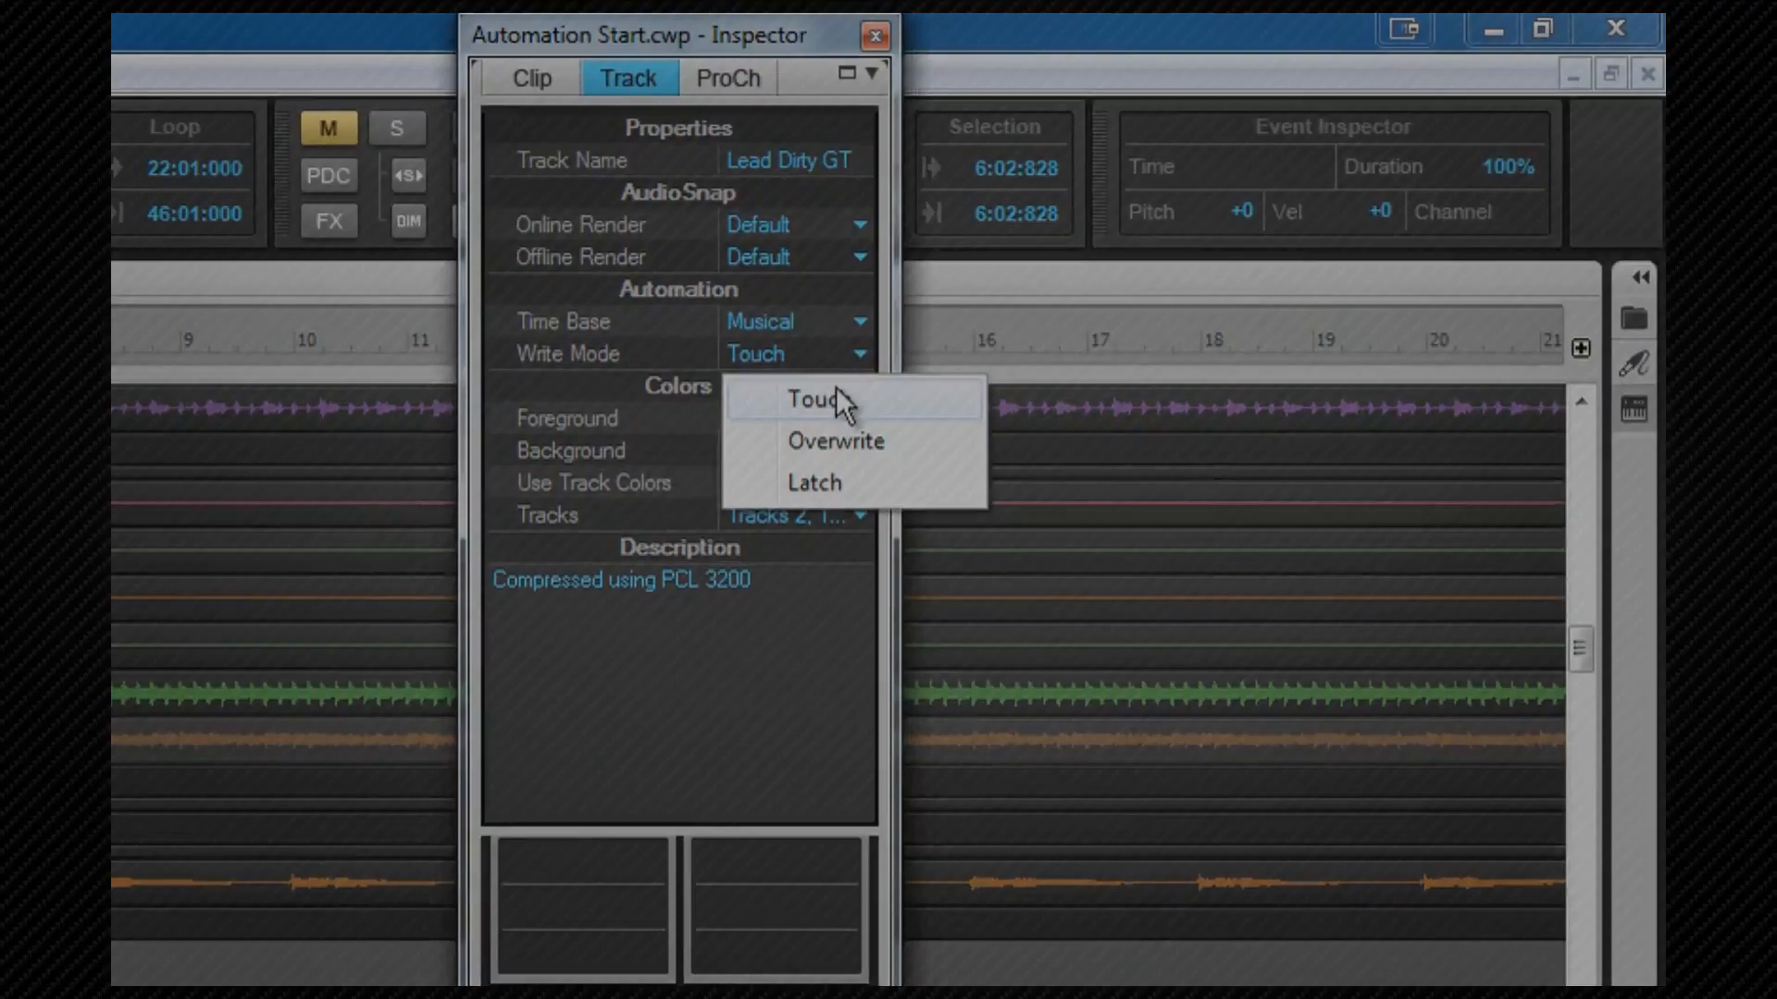
{"action": "left_click", "coordinate": [838, 398]}
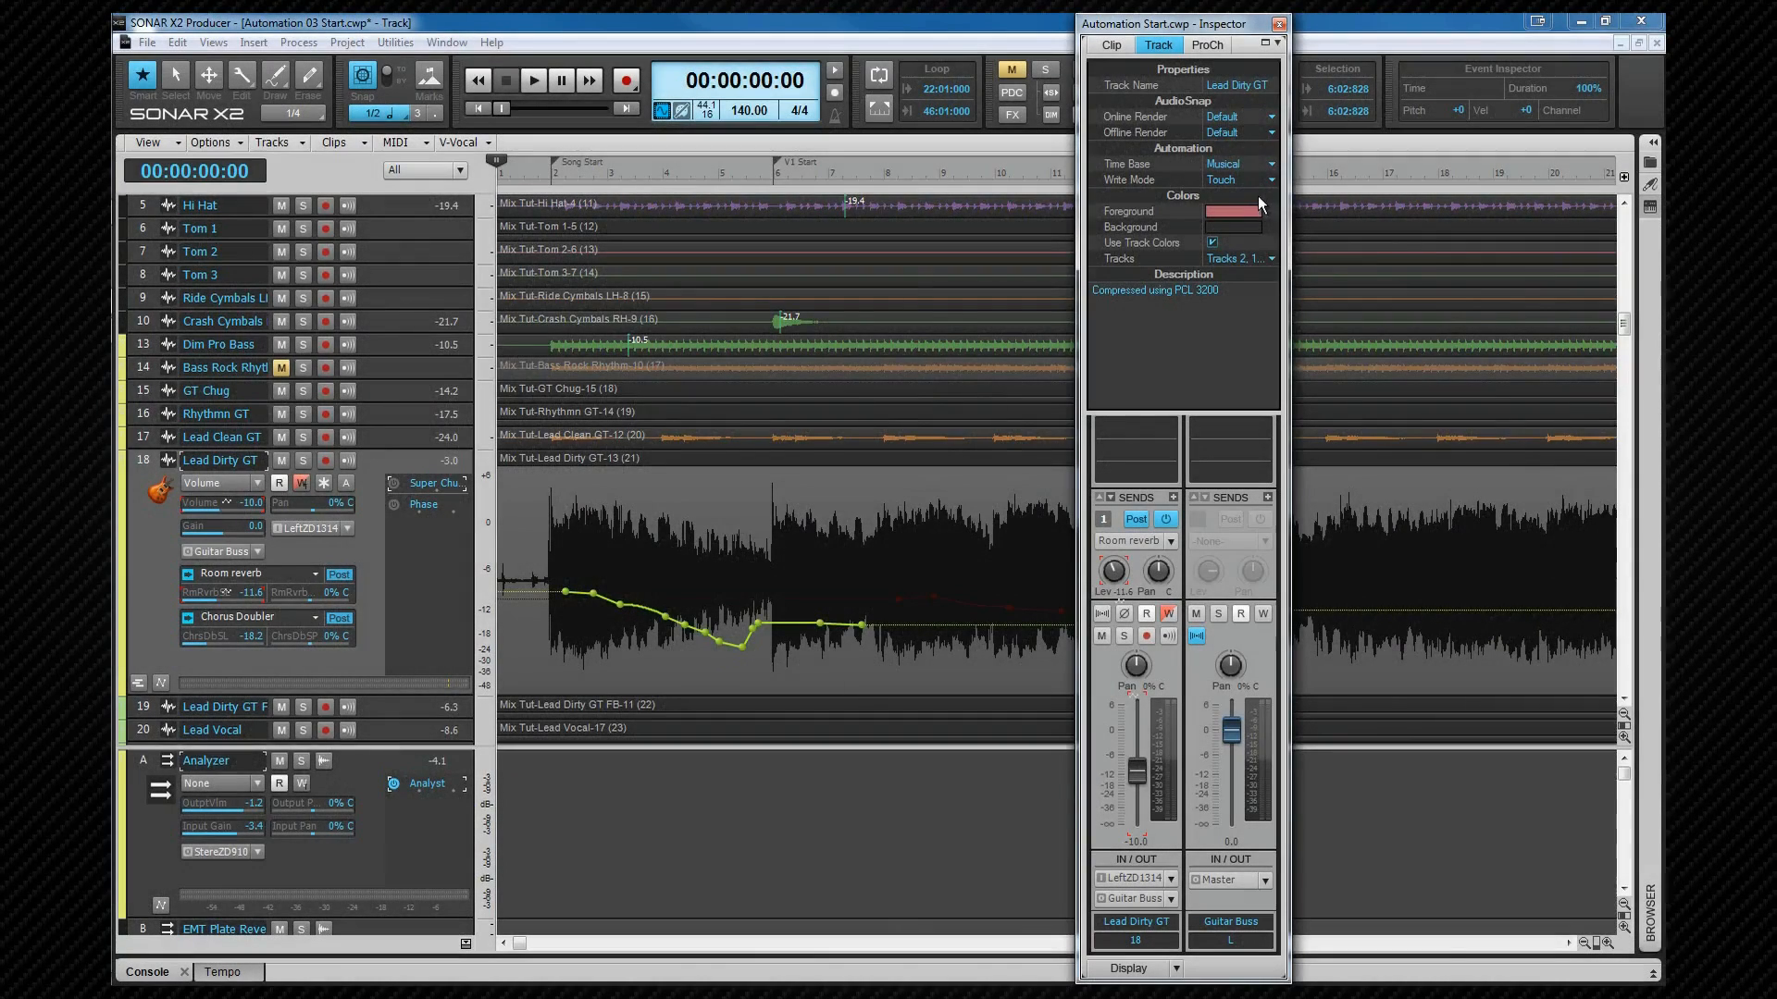
{"action": "left_click_drag", "start_coordinate": [1190, 23], "coordinate": [1370, 18]}
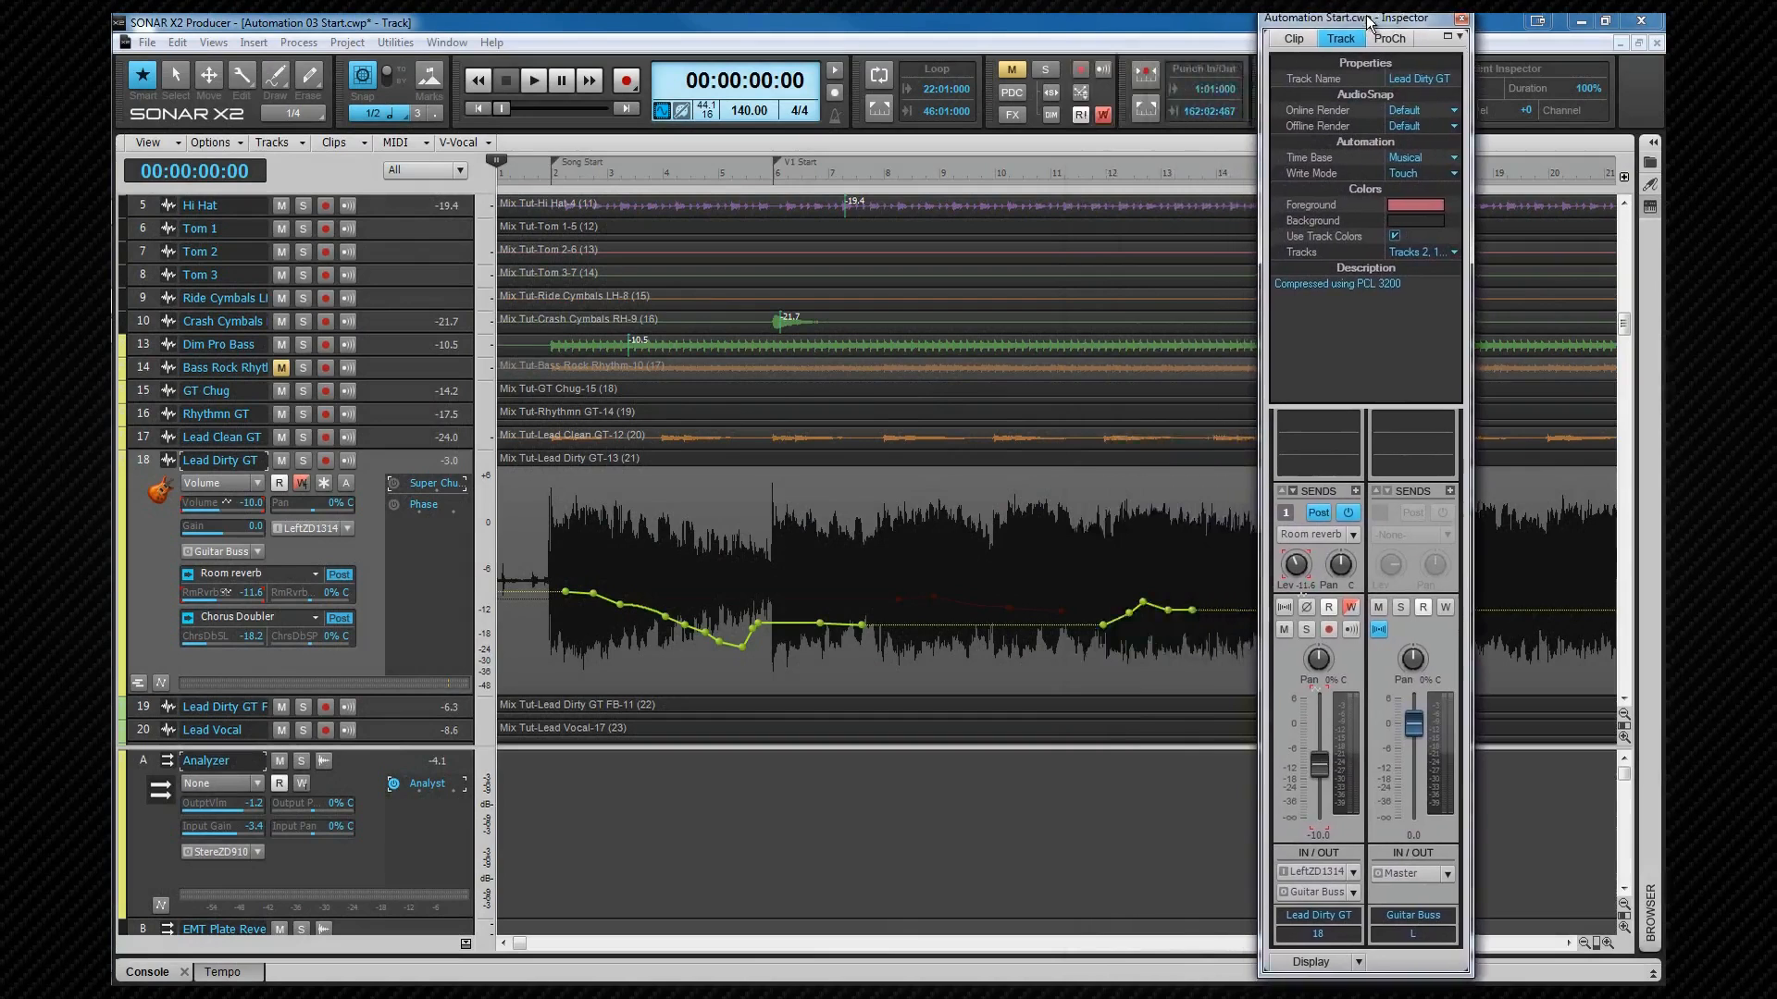
{"action": "key", "text": "space"}
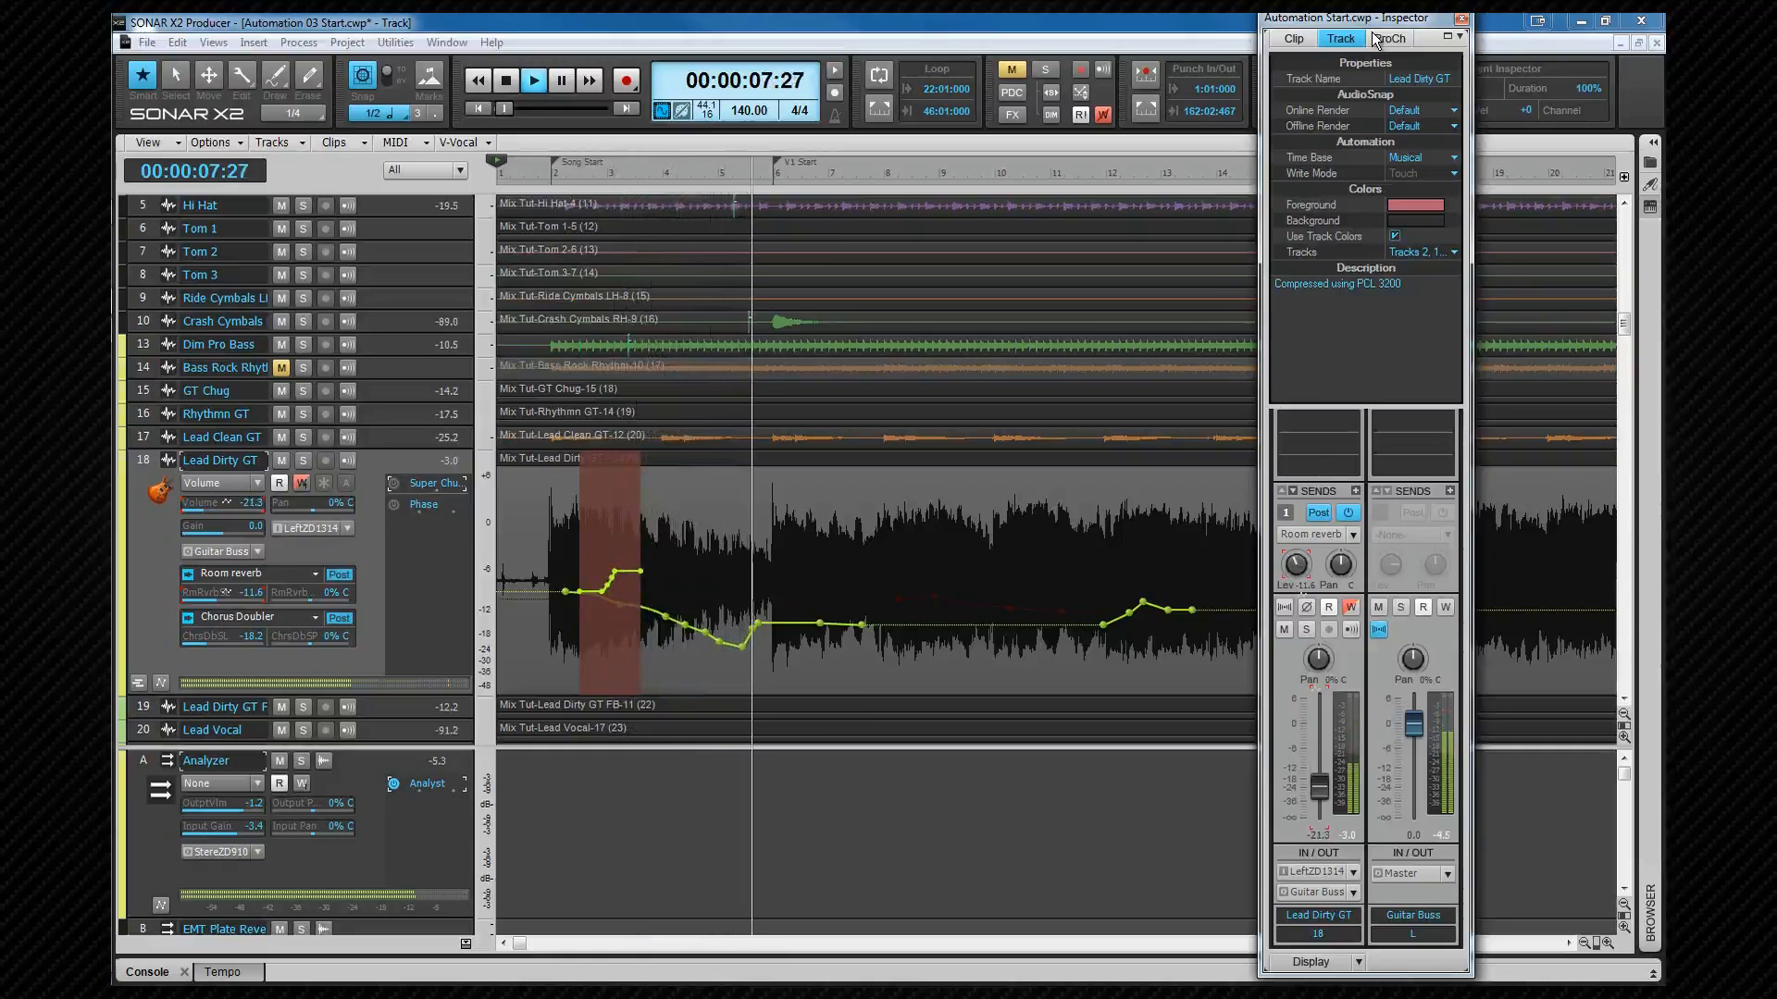
{"action": "key", "text": "space"}
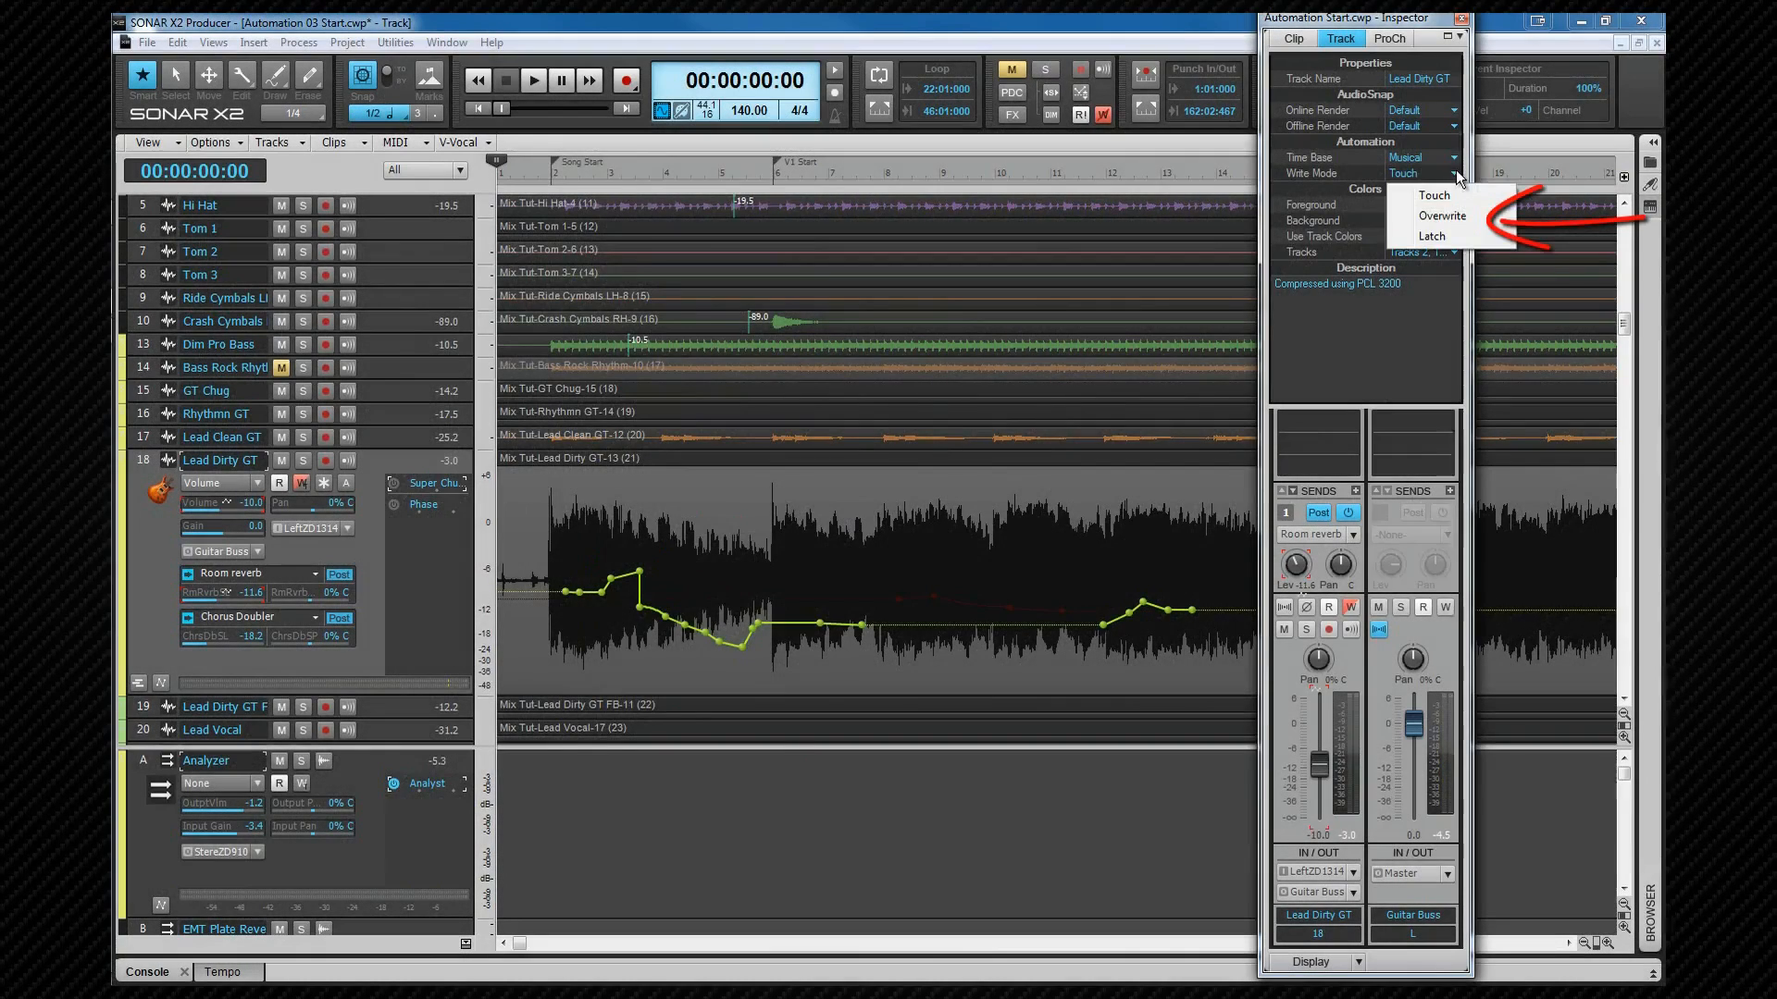
Step: Switch the Write Mode to Overwrite and record an Overwrite-mode volume automation pass
{"action": "left_click", "coordinate": [1451, 216]}
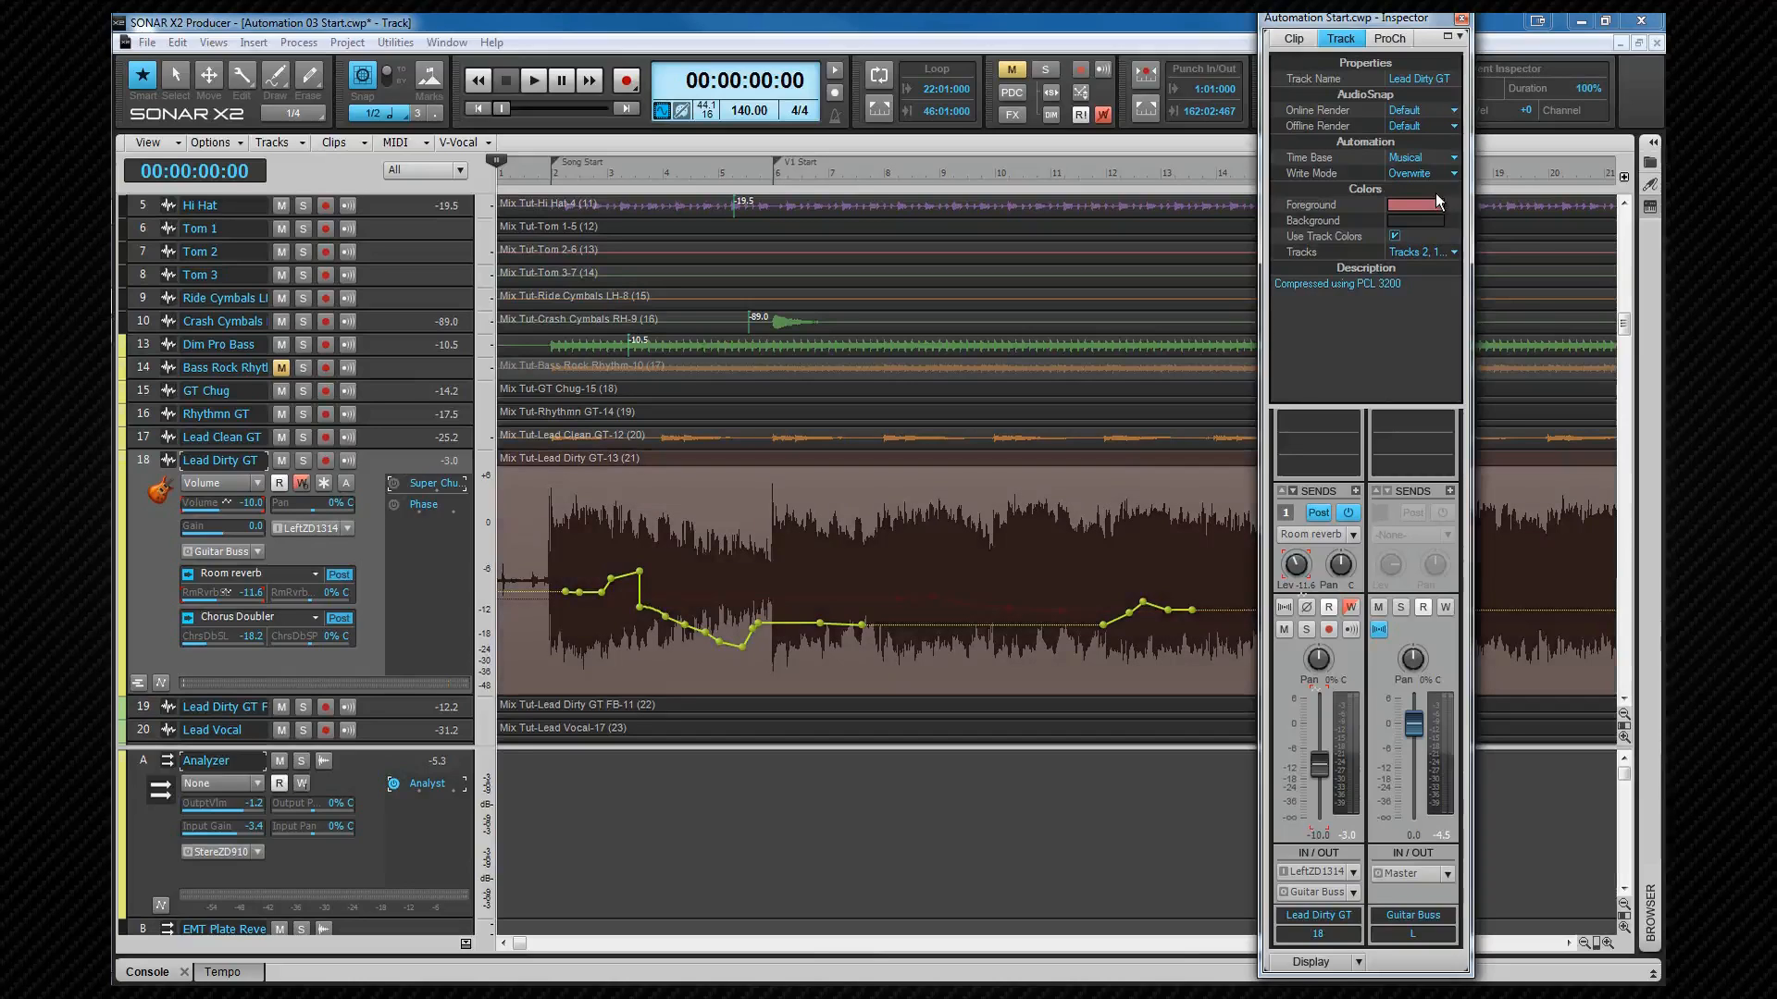
{"action": "key", "text": "space"}
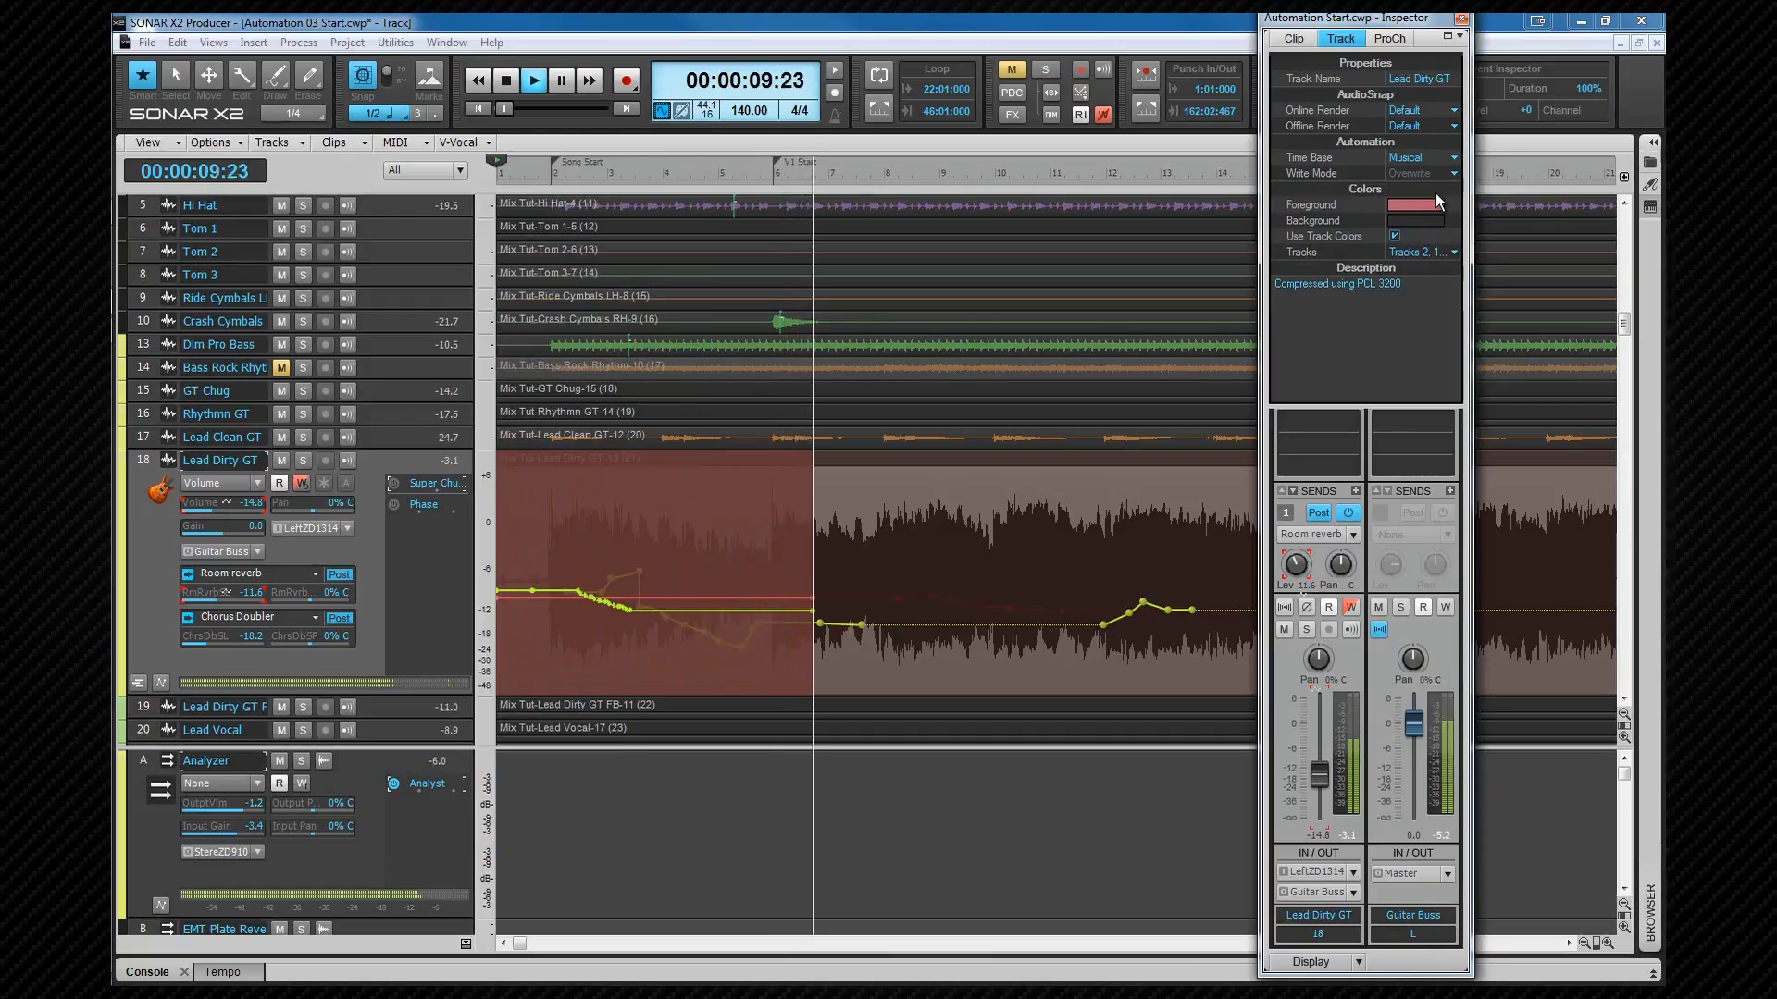
{"action": "key", "text": "space"}
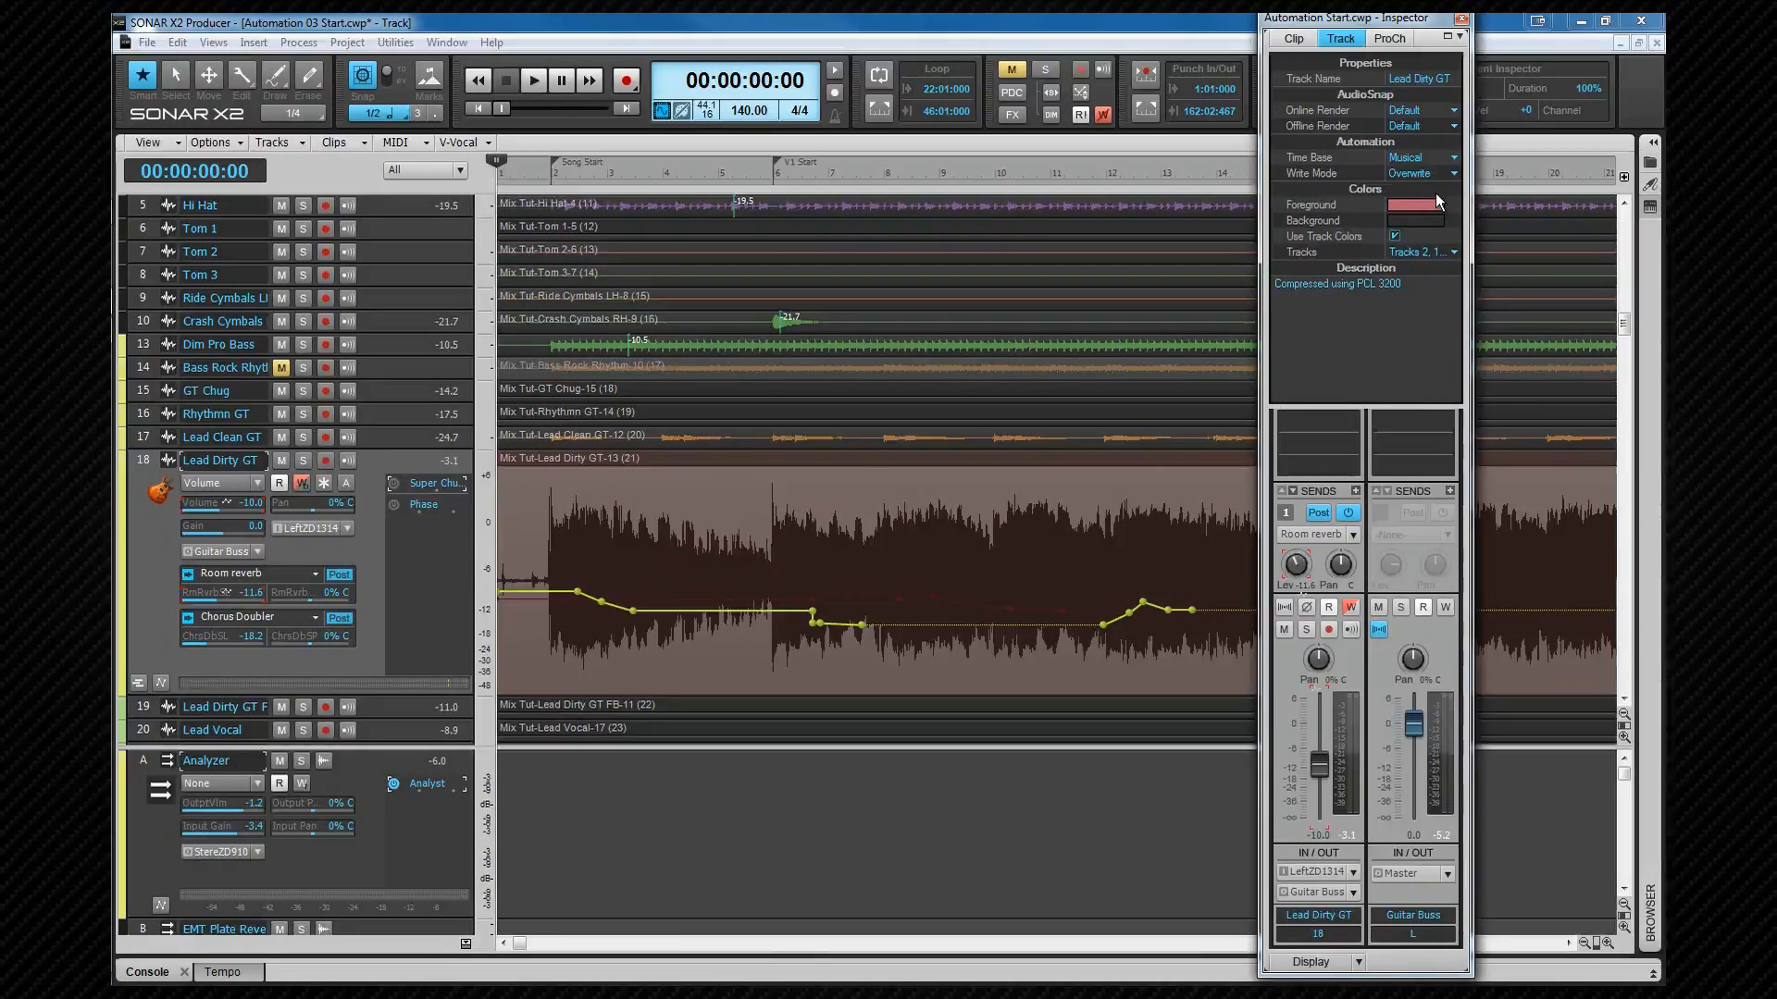
Step: Switch the Write Mode to Latch and record a Latch-mode volume automation pass
{"action": "left_click", "coordinate": [1452, 174]}
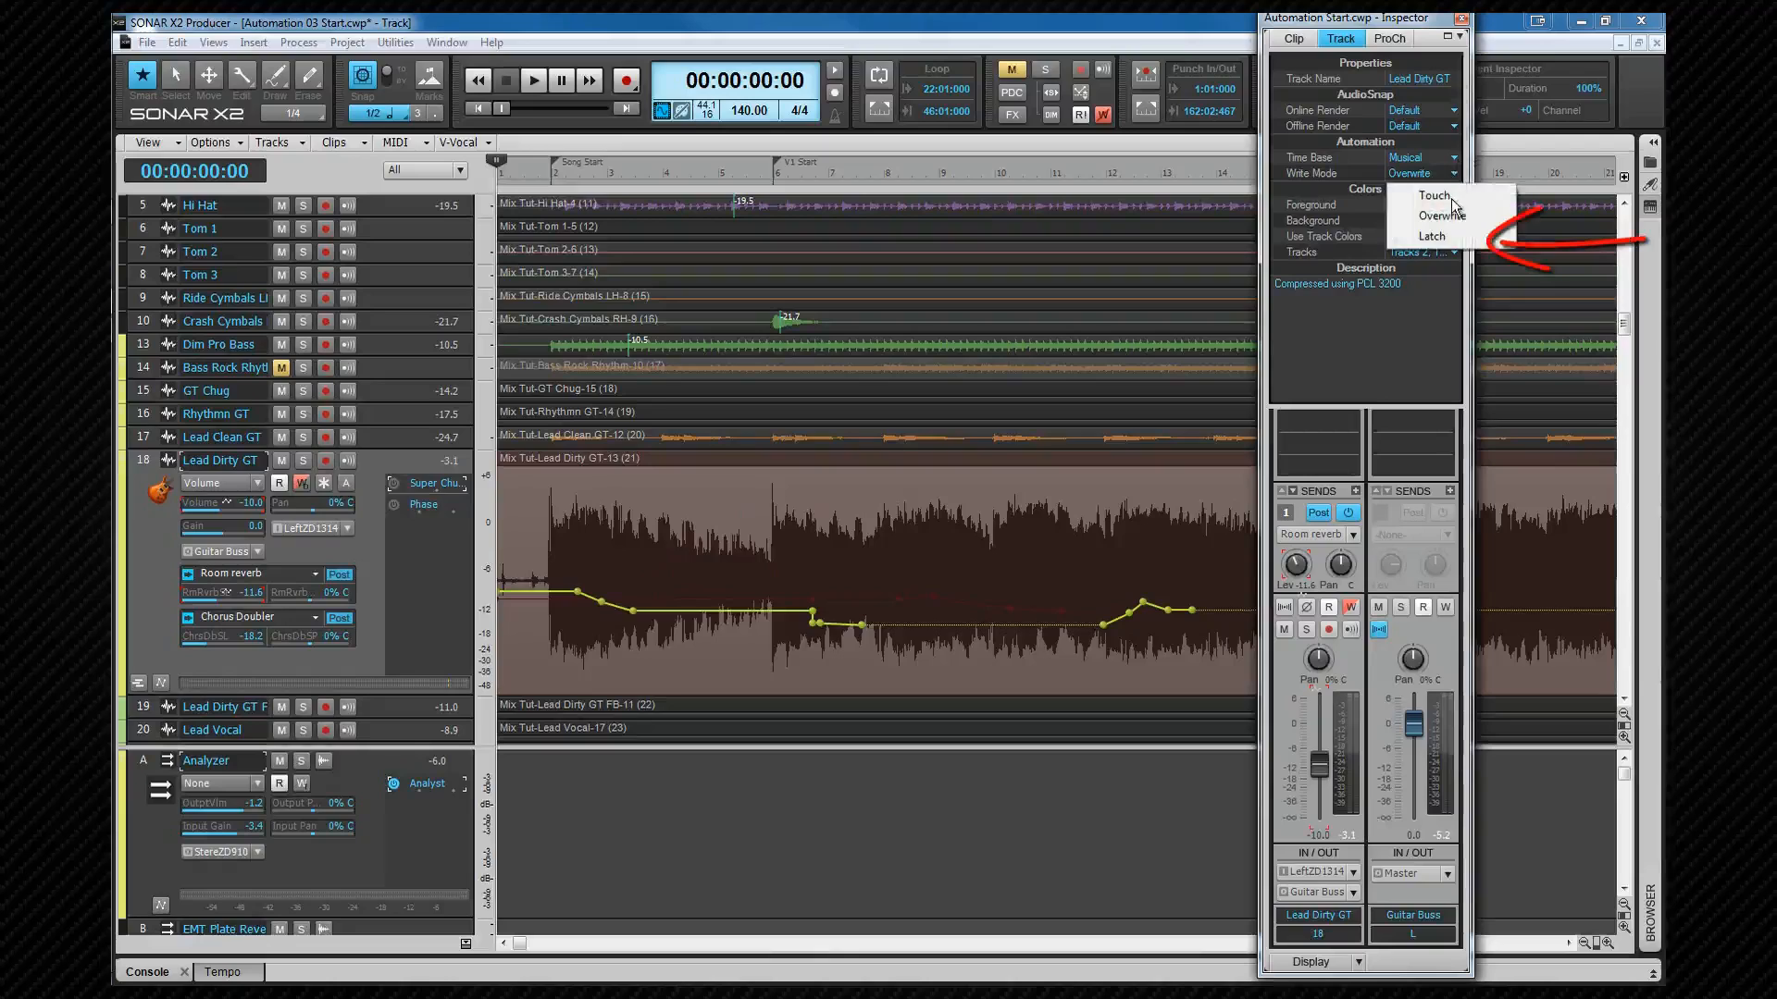
{"action": "left_click", "coordinate": [1435, 236]}
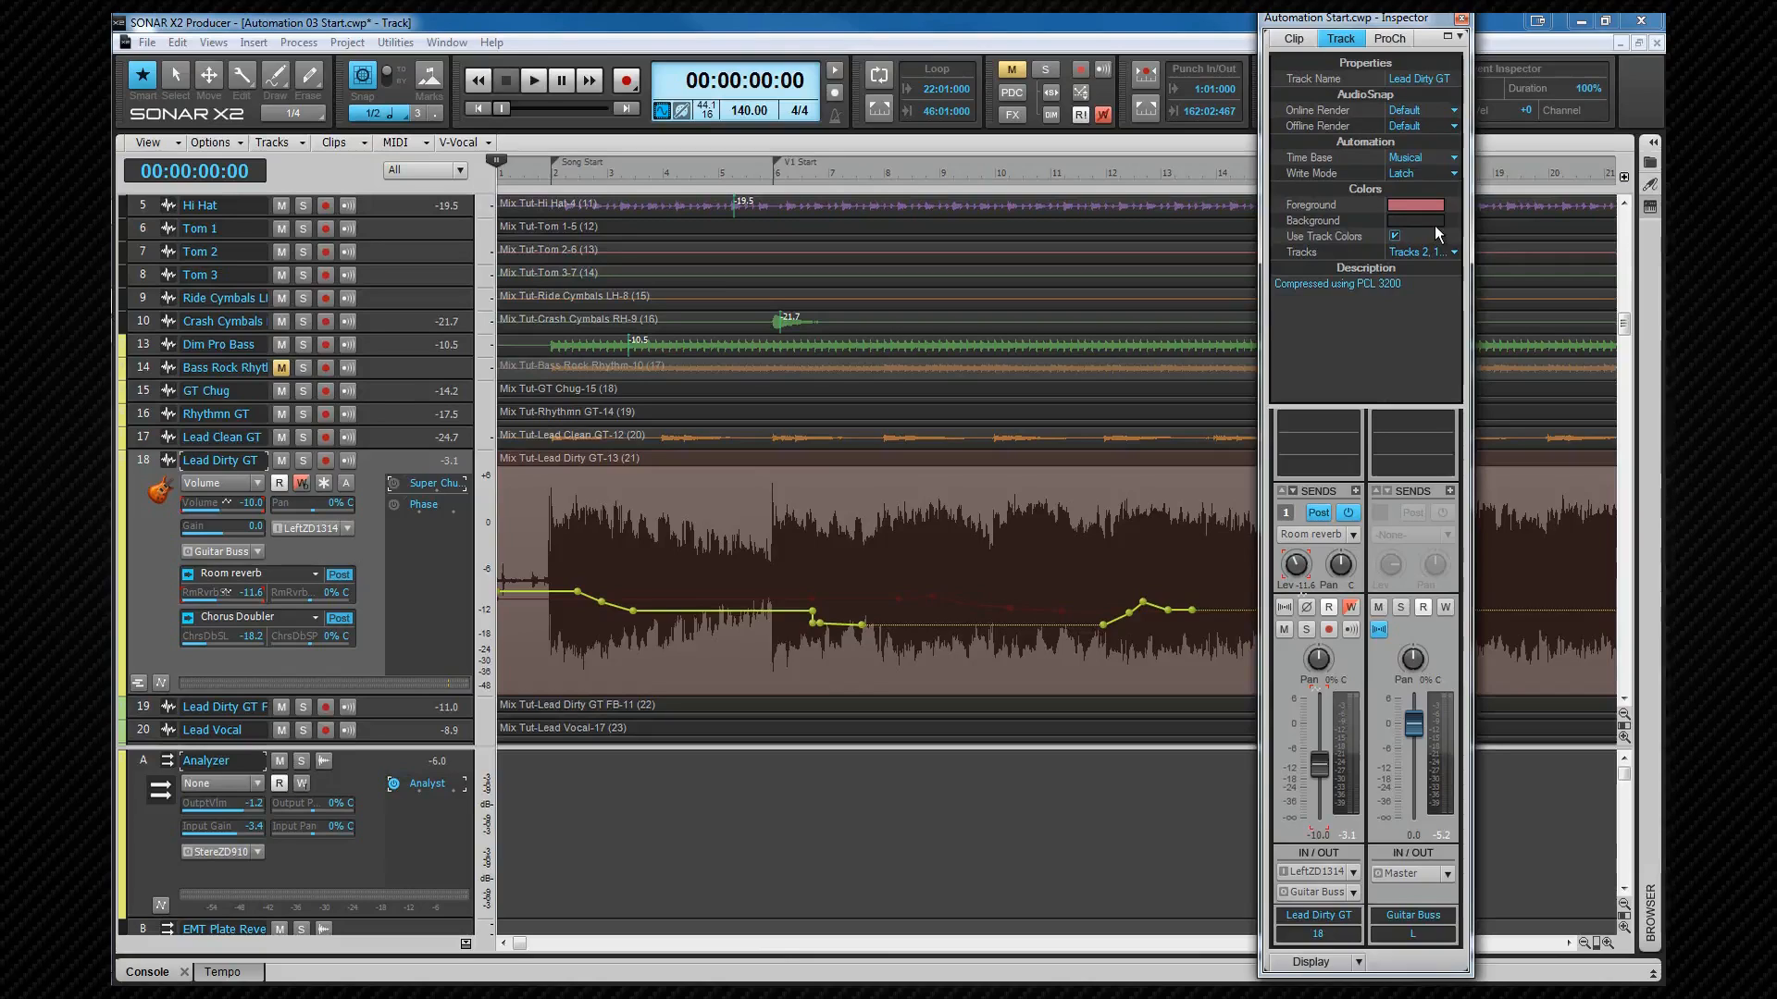
{"action": "key", "text": "space"}
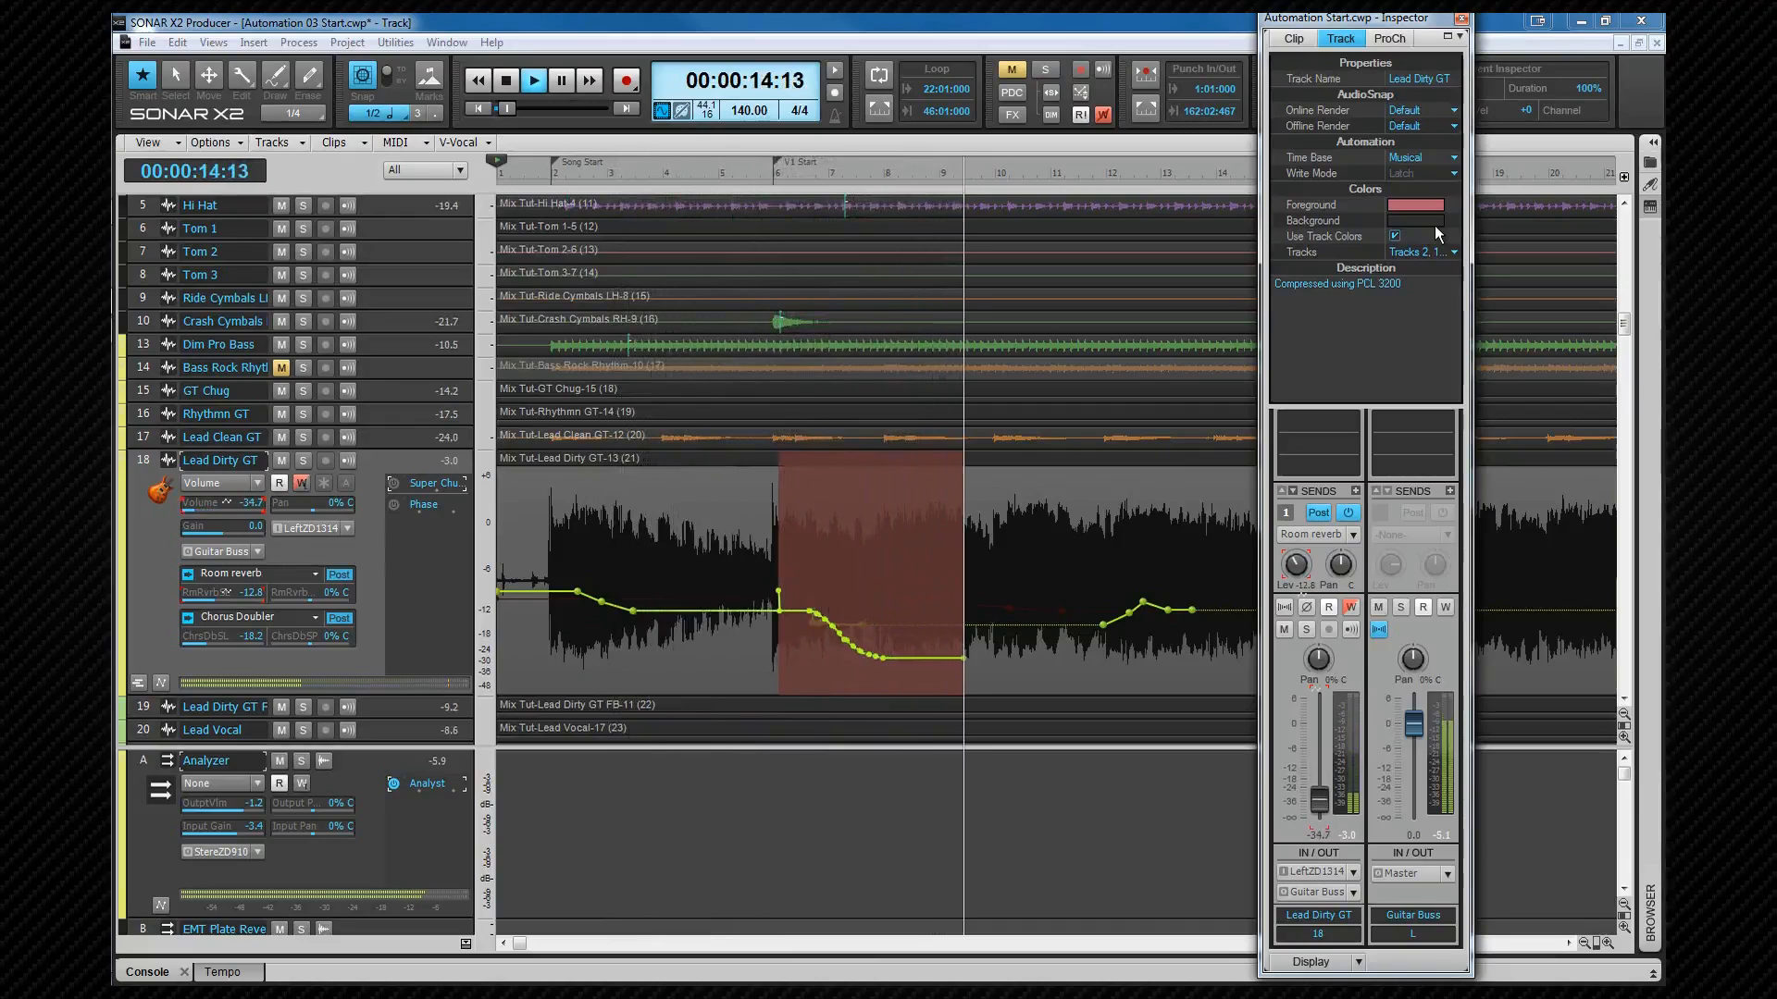
{"action": "key", "text": "space"}
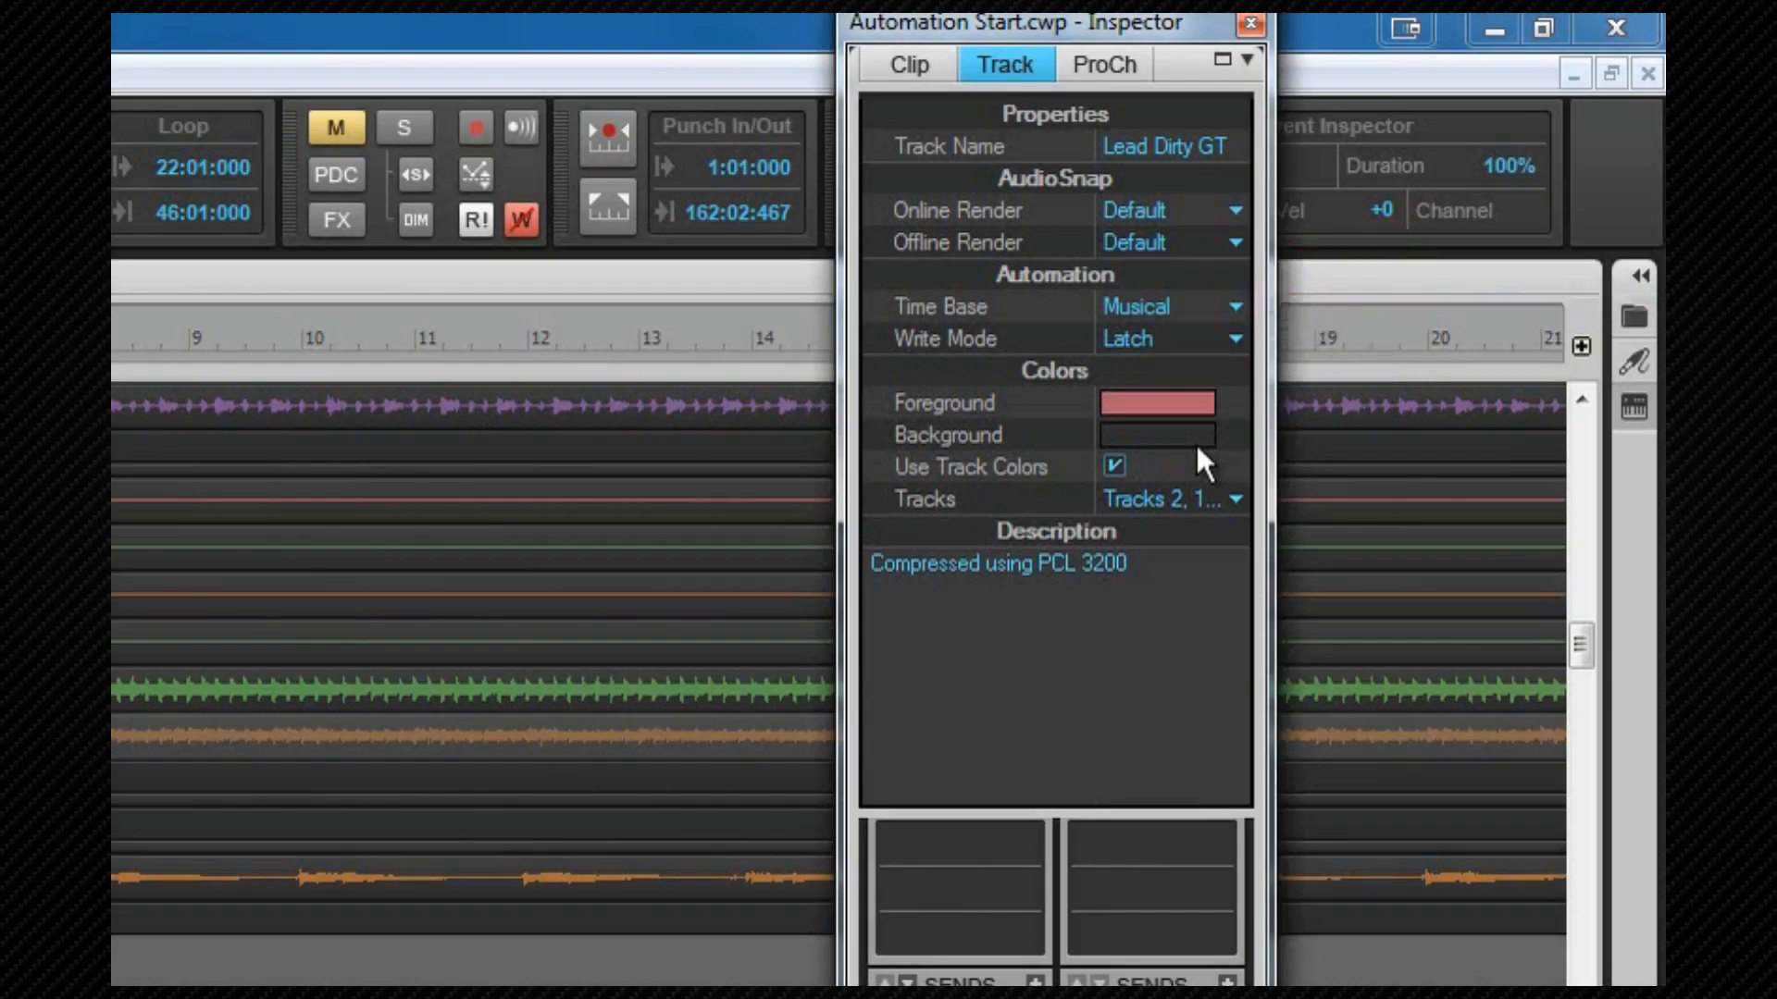
Step: Open the automation Time Base options to review Musical and Absolute, then close them
{"action": "left_click", "coordinate": [1236, 307]}
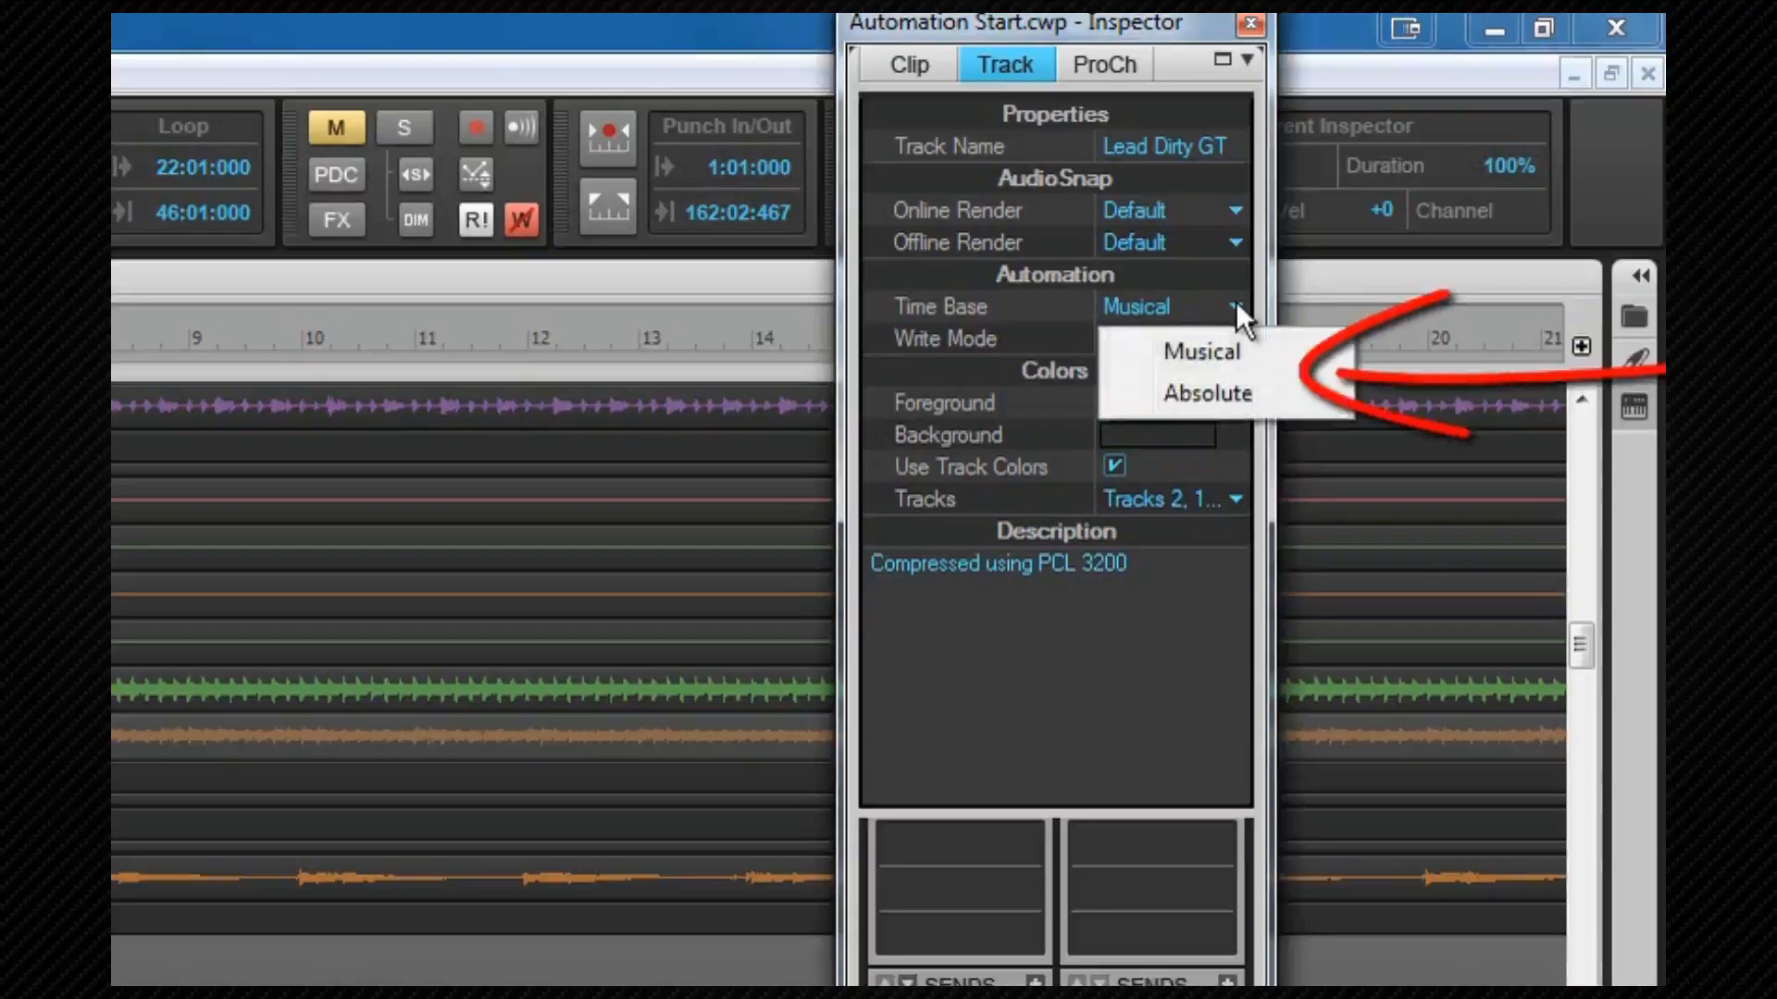
{"action": "left_click", "coordinate": [1105, 720]}
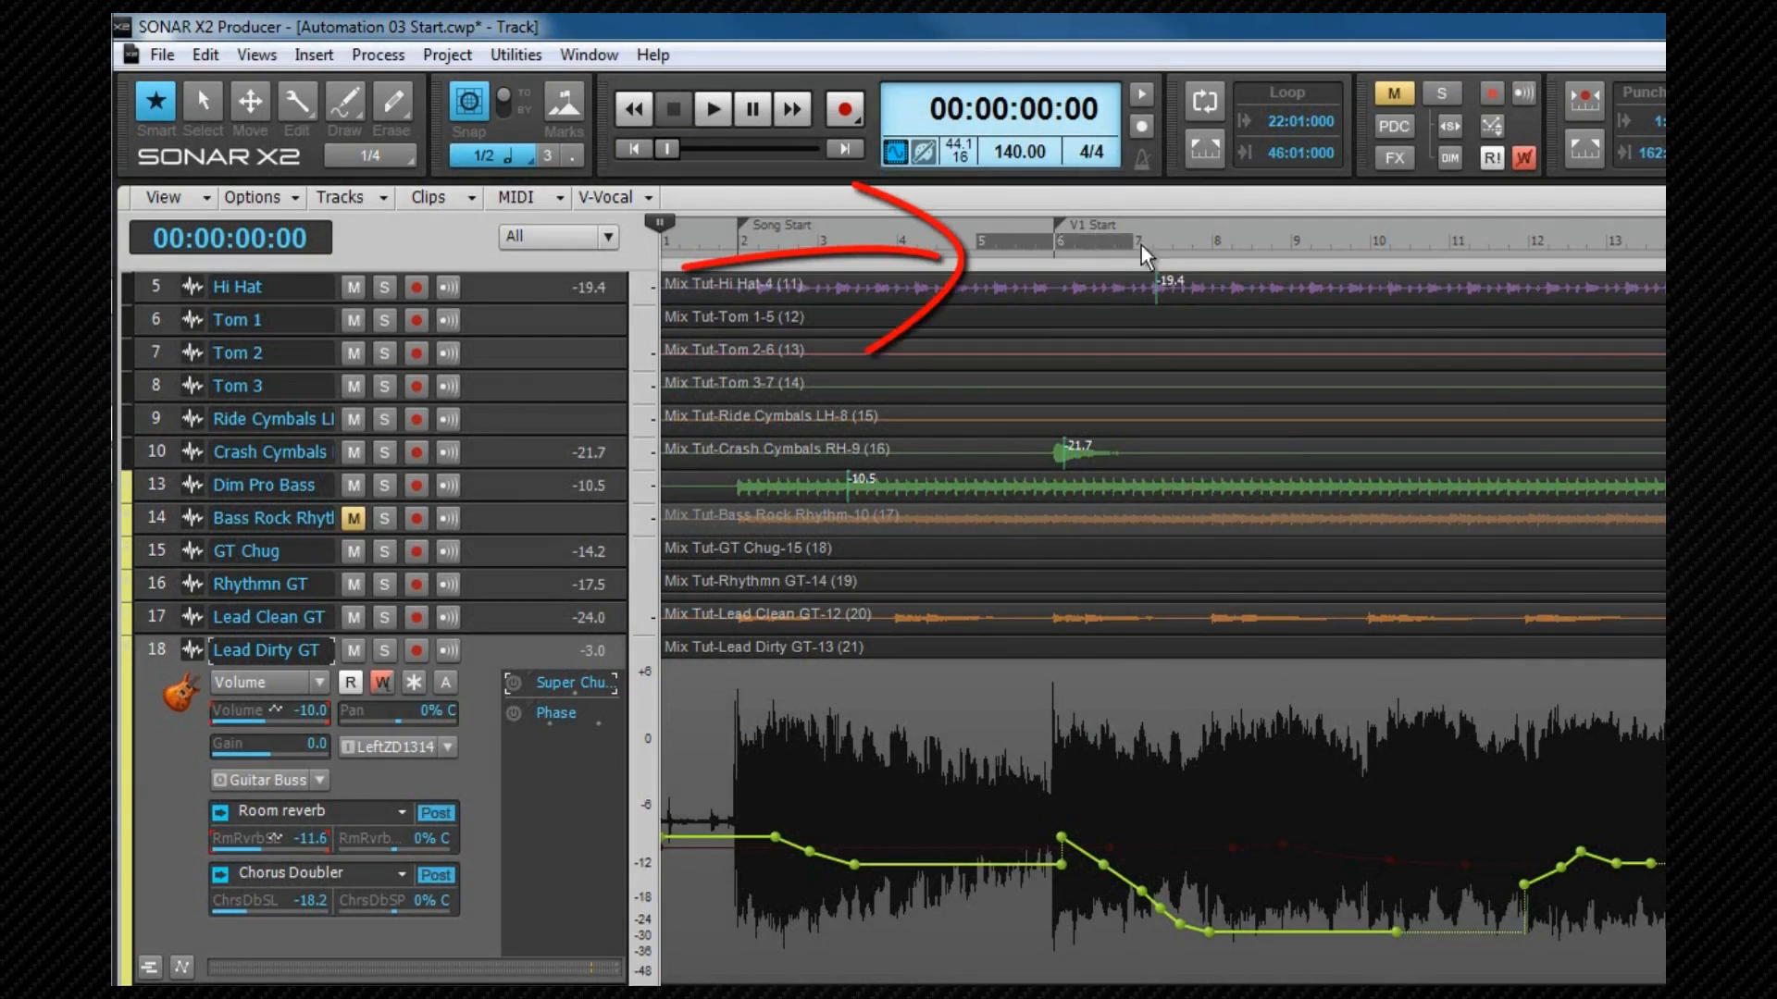
Step: Set punch points from the time ruler
{"action": "right_click", "coordinate": [1121, 242]}
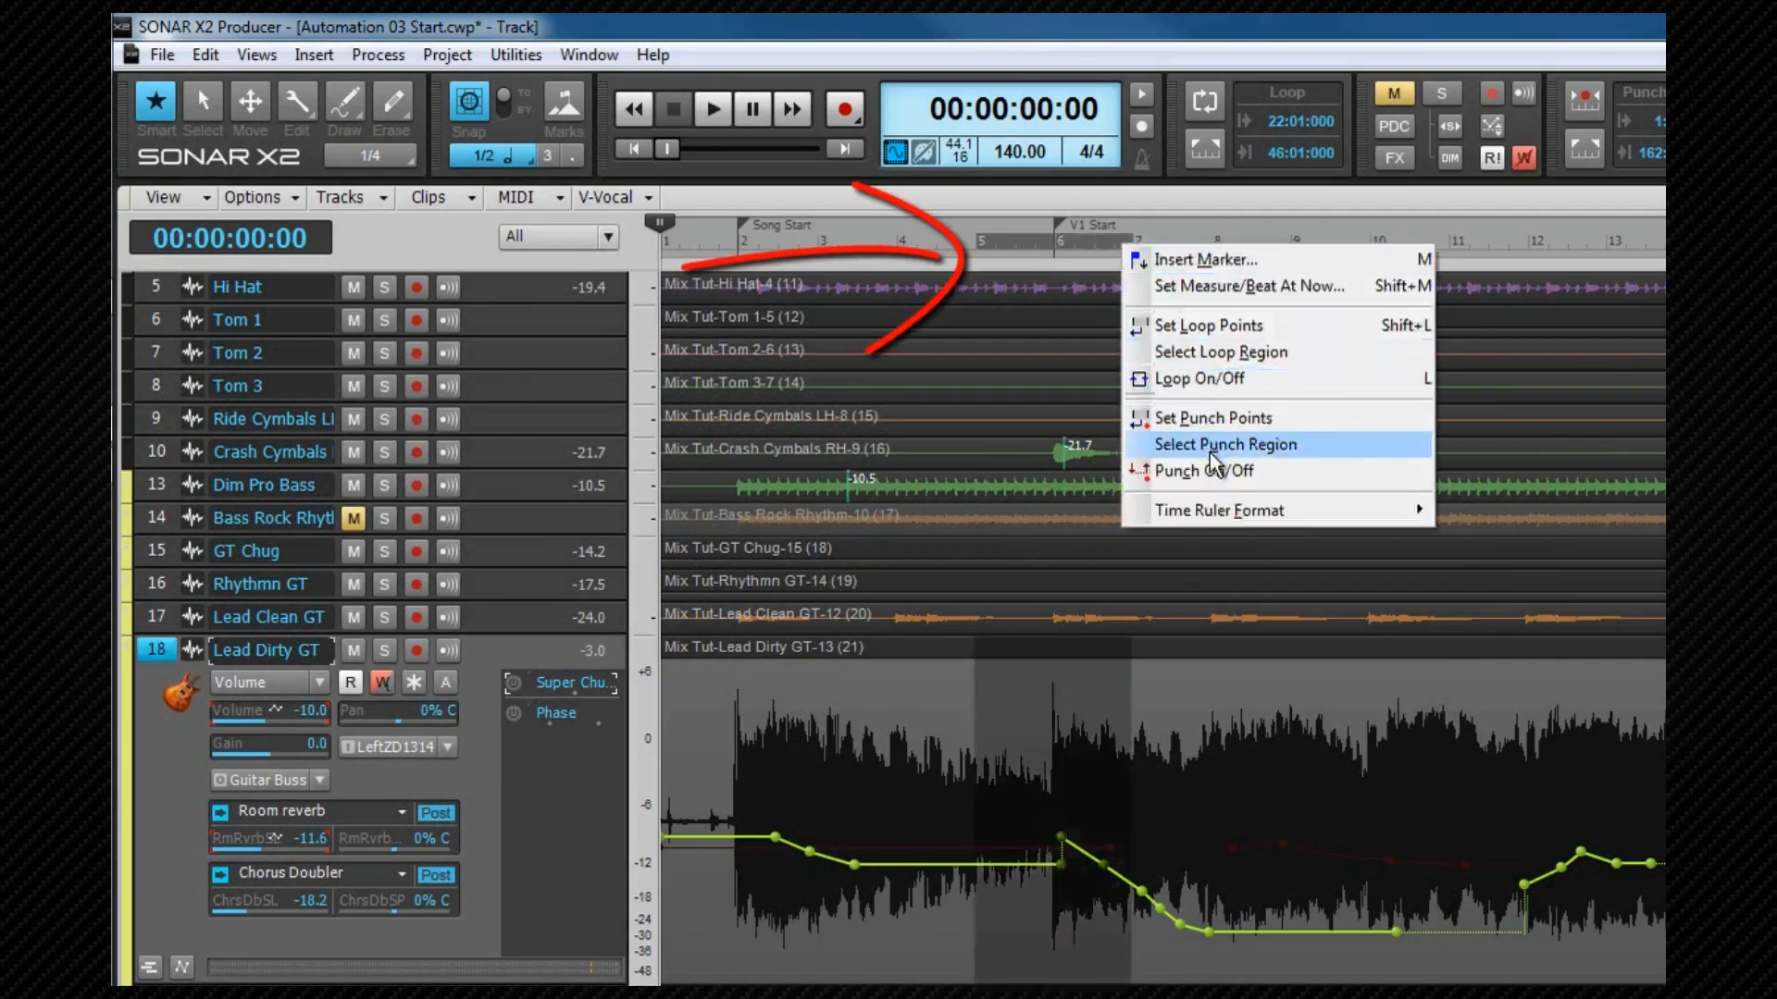
{"action": "left_click", "coordinate": [1214, 419]}
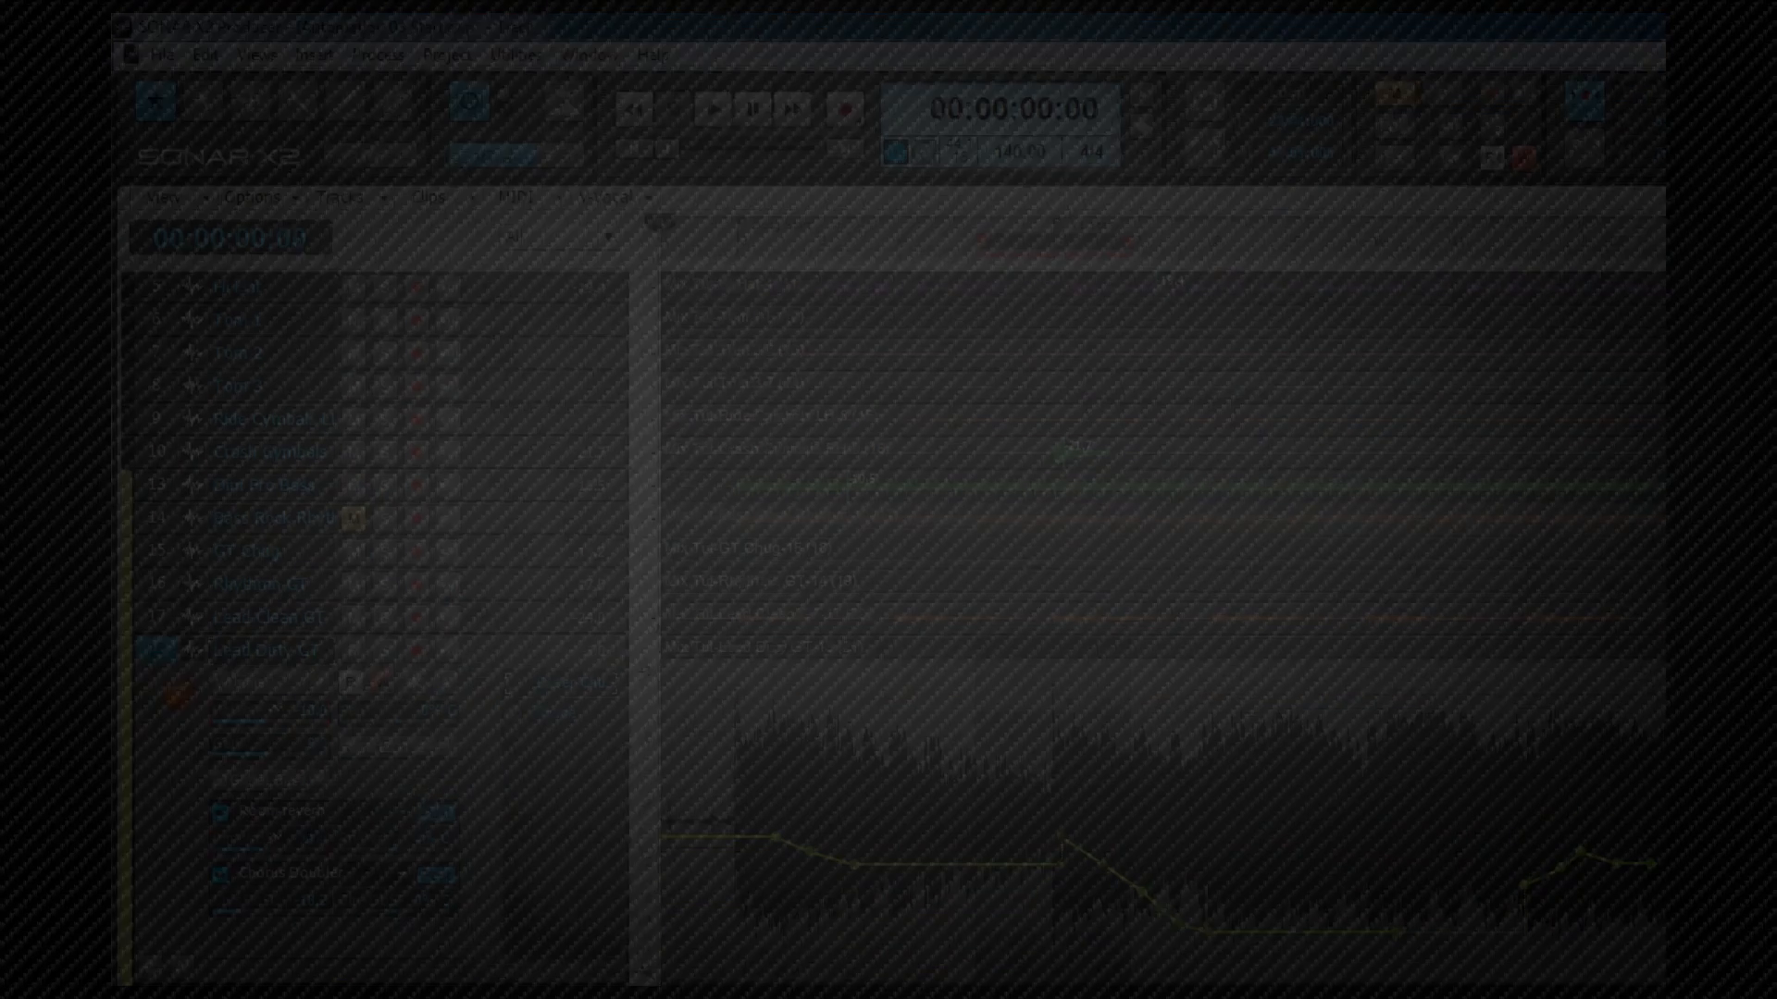
Step: Play through the punch region to record a punched Latch-mode volume automation pass on Lead Dirty GT
{"action": "key", "text": "space"}
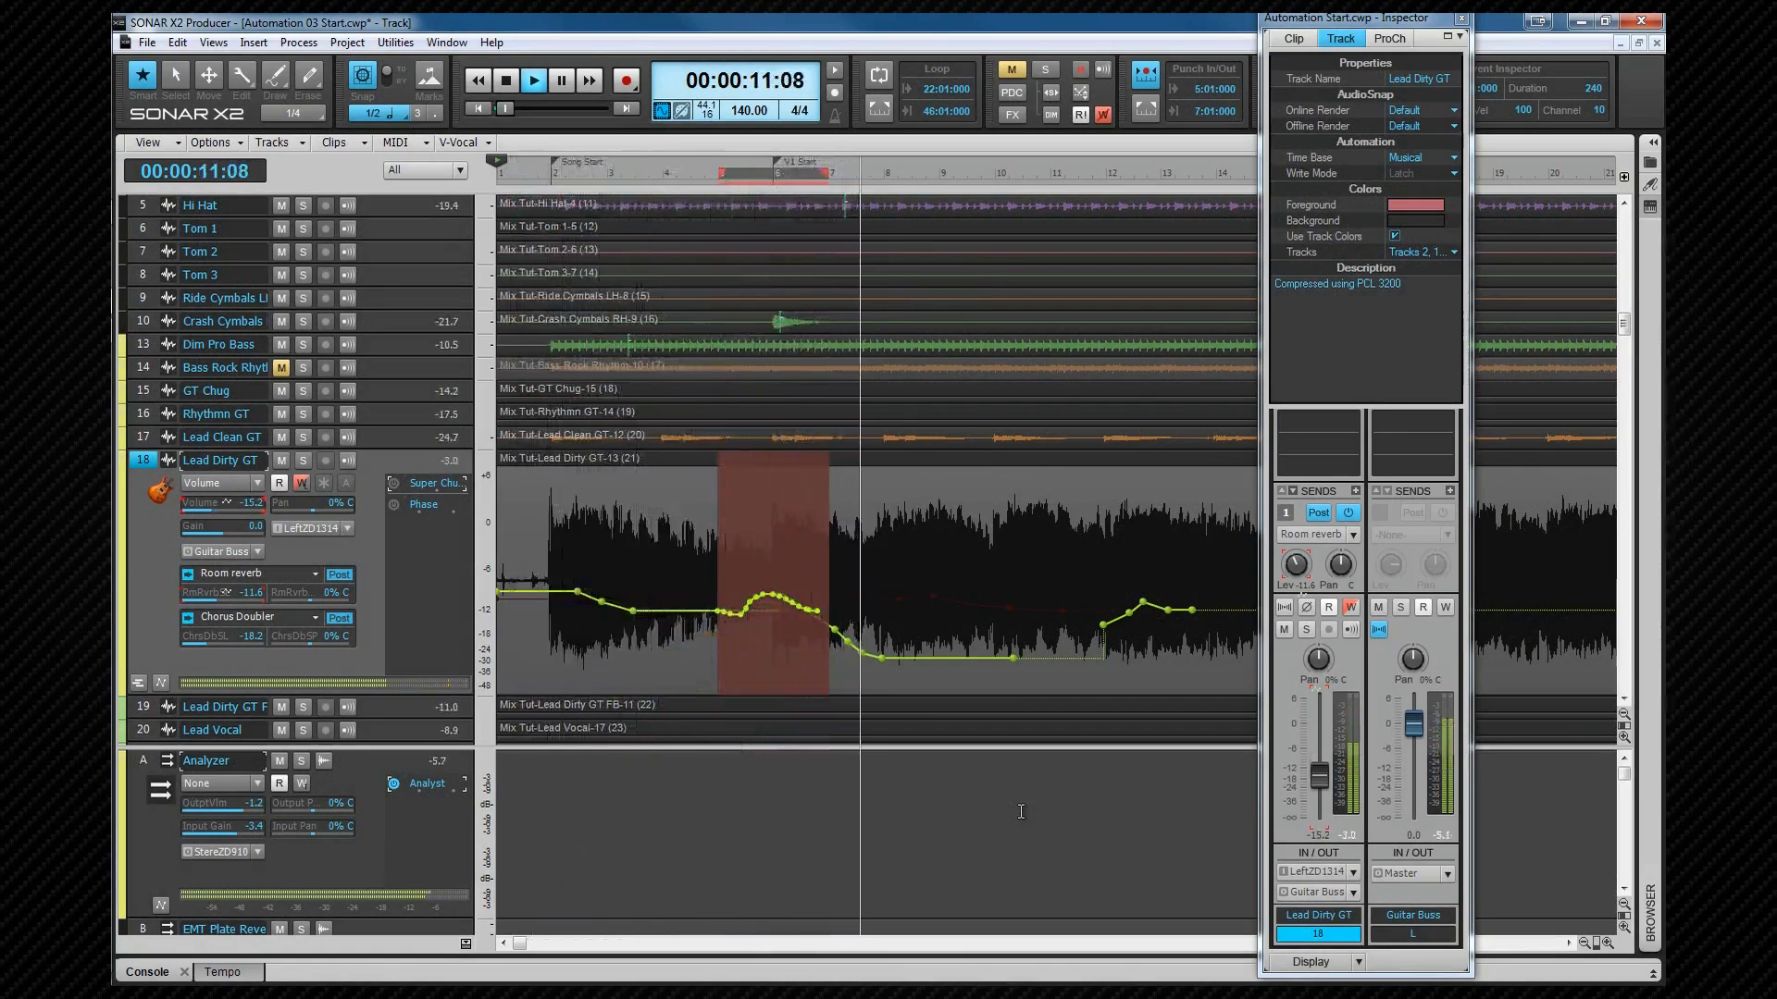
{"action": "key", "text": "space"}
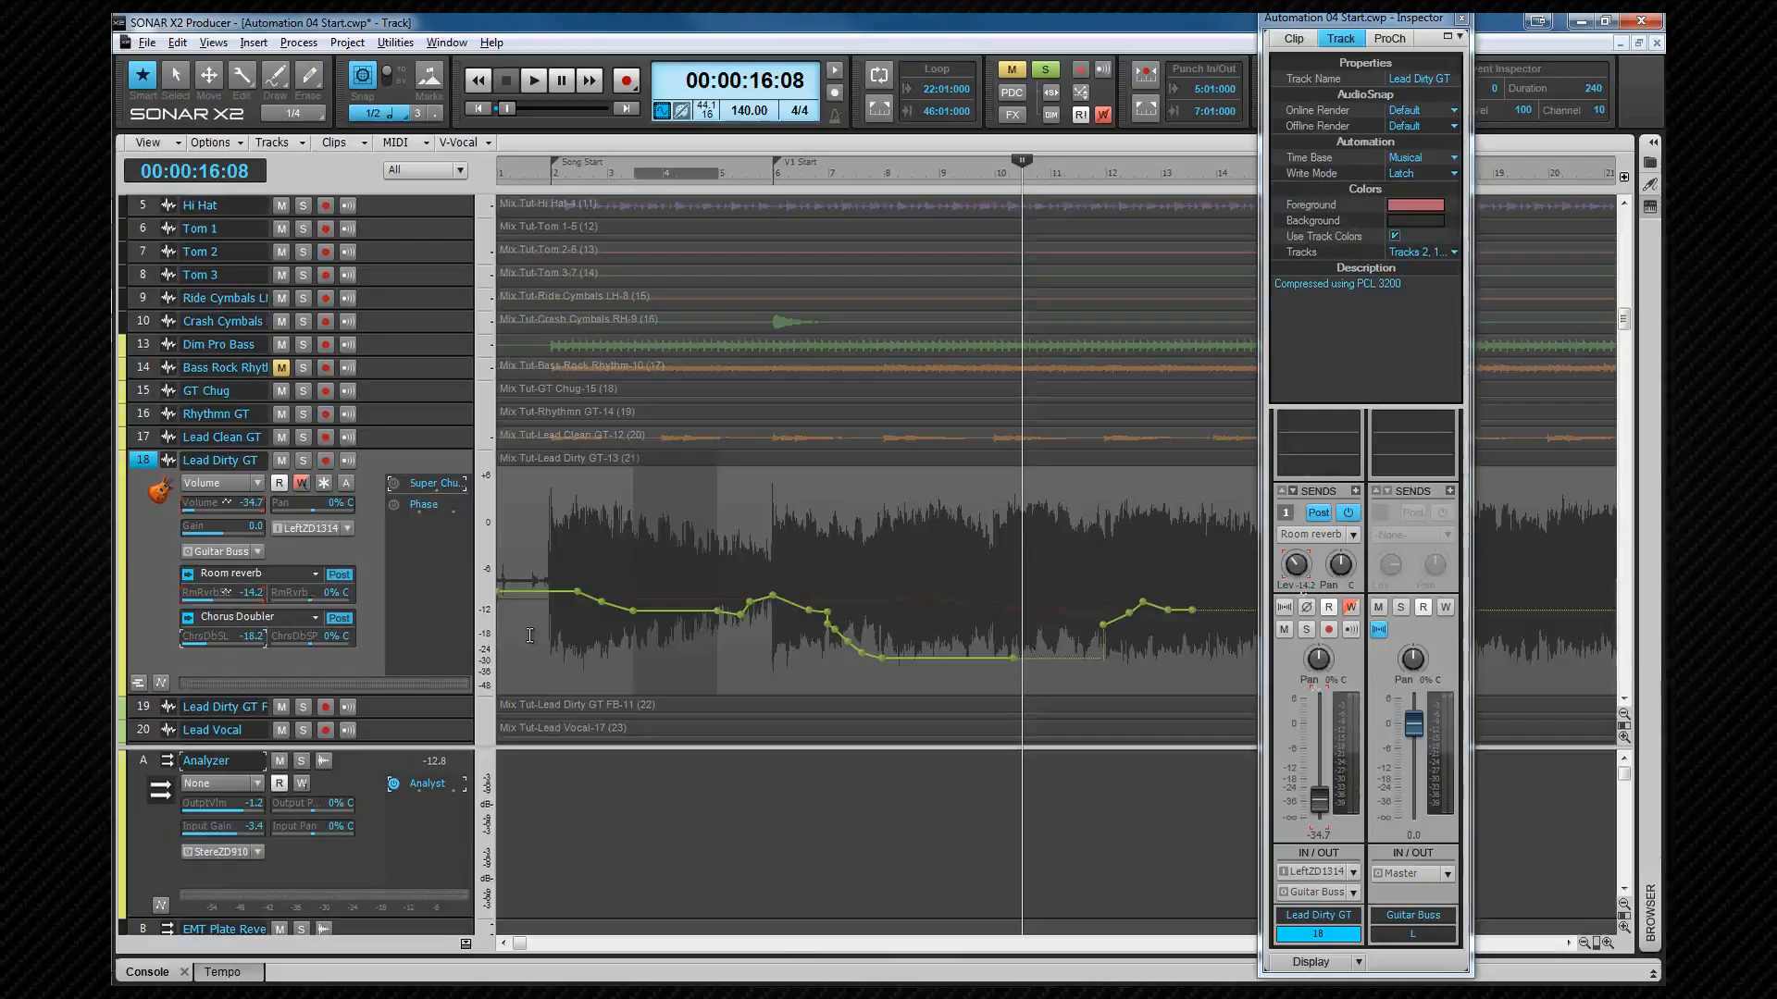
Step: Return to the project start and take an automation snapshot of the Chorus Doubler send level
{"action": "key", "text": "w"}
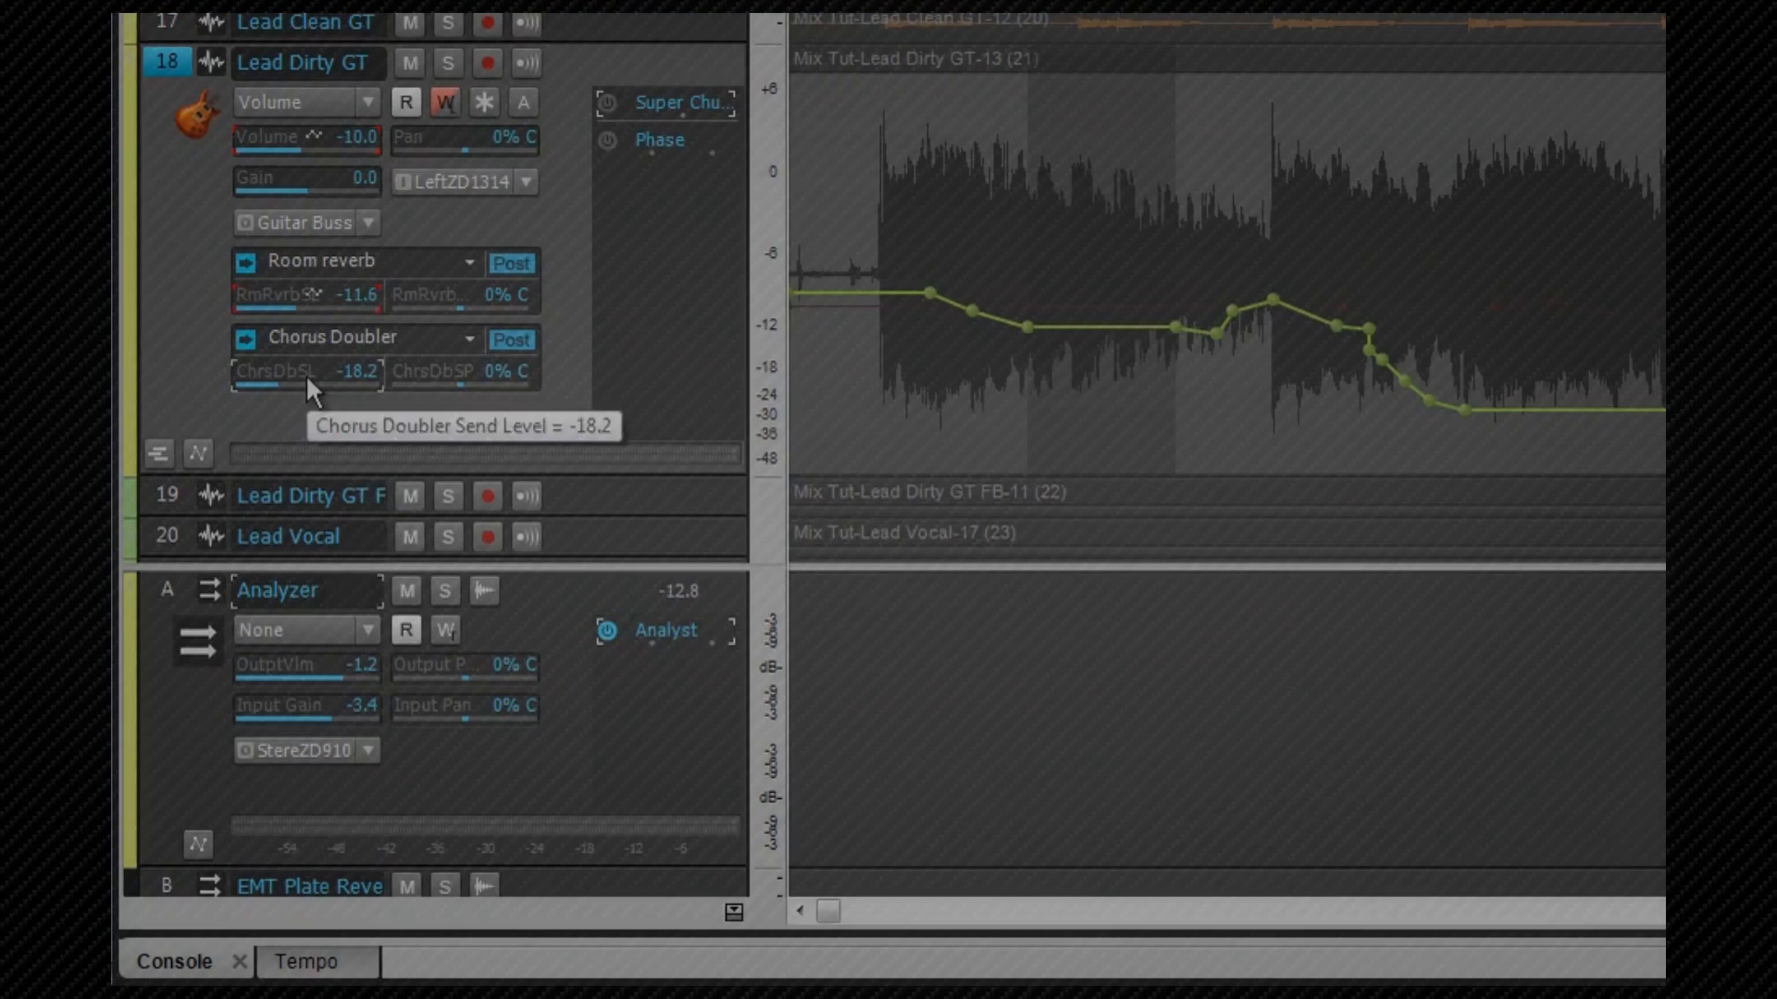
{"action": "right_click", "coordinate": [223, 638]}
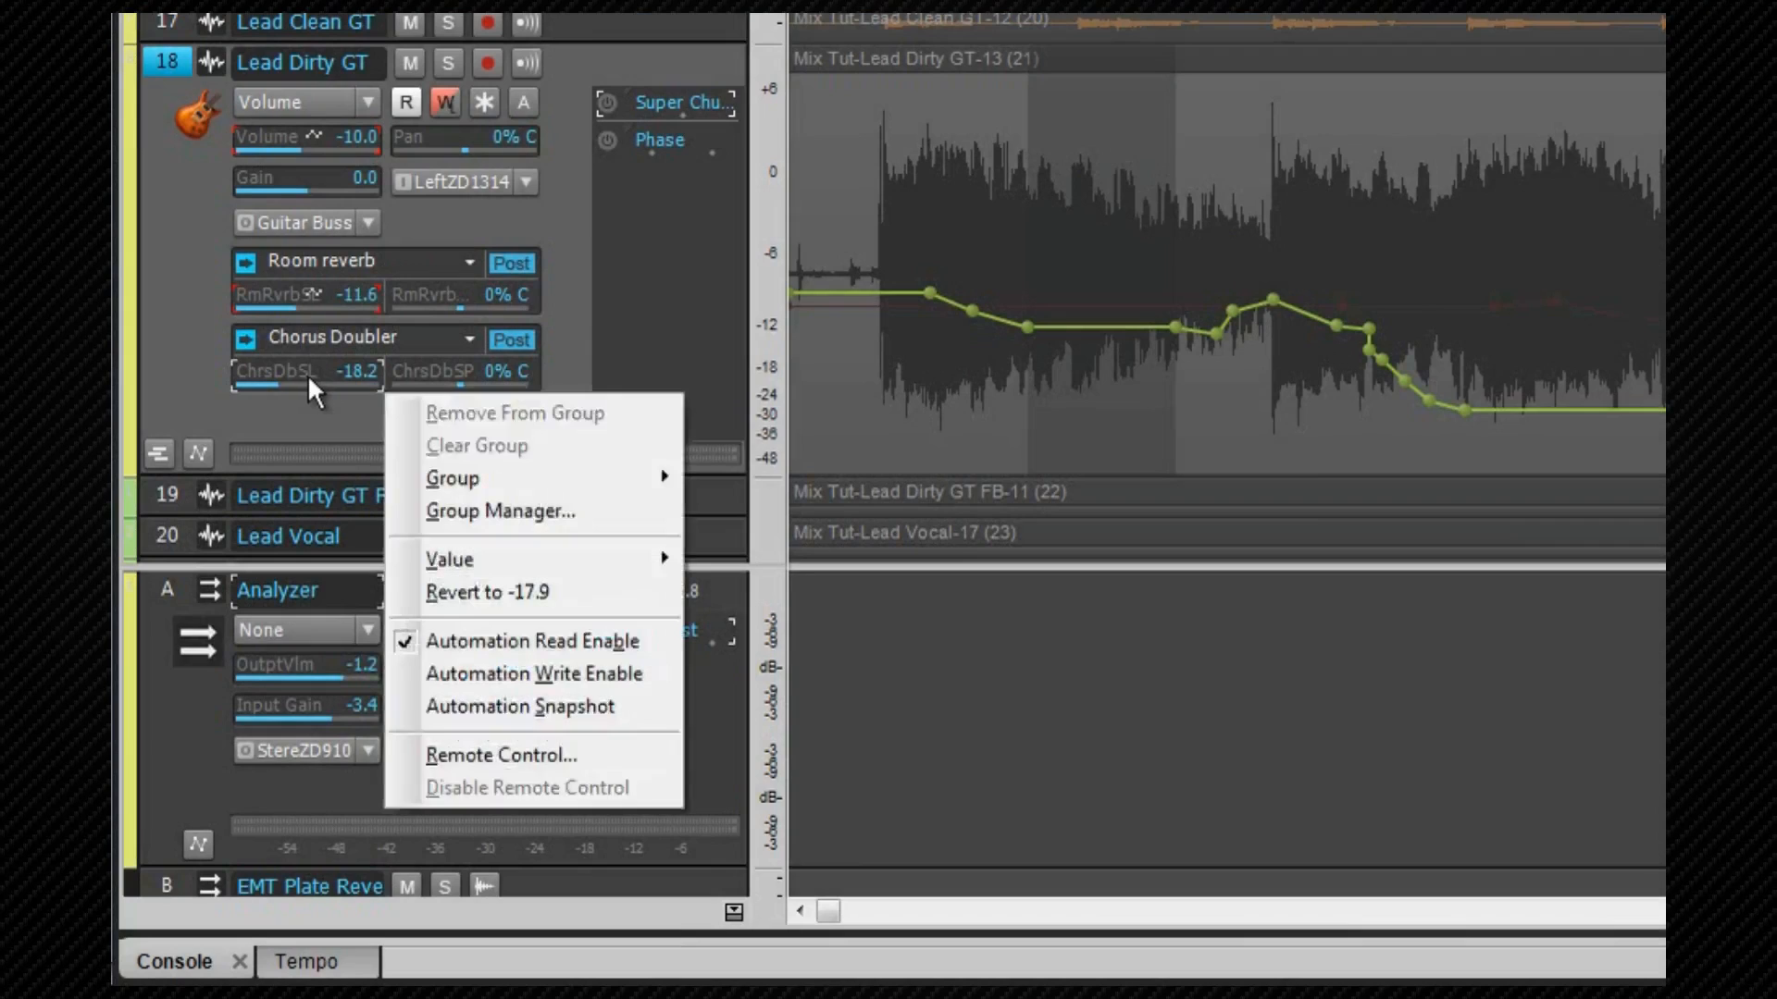
{"action": "left_click", "coordinate": [550, 707]}
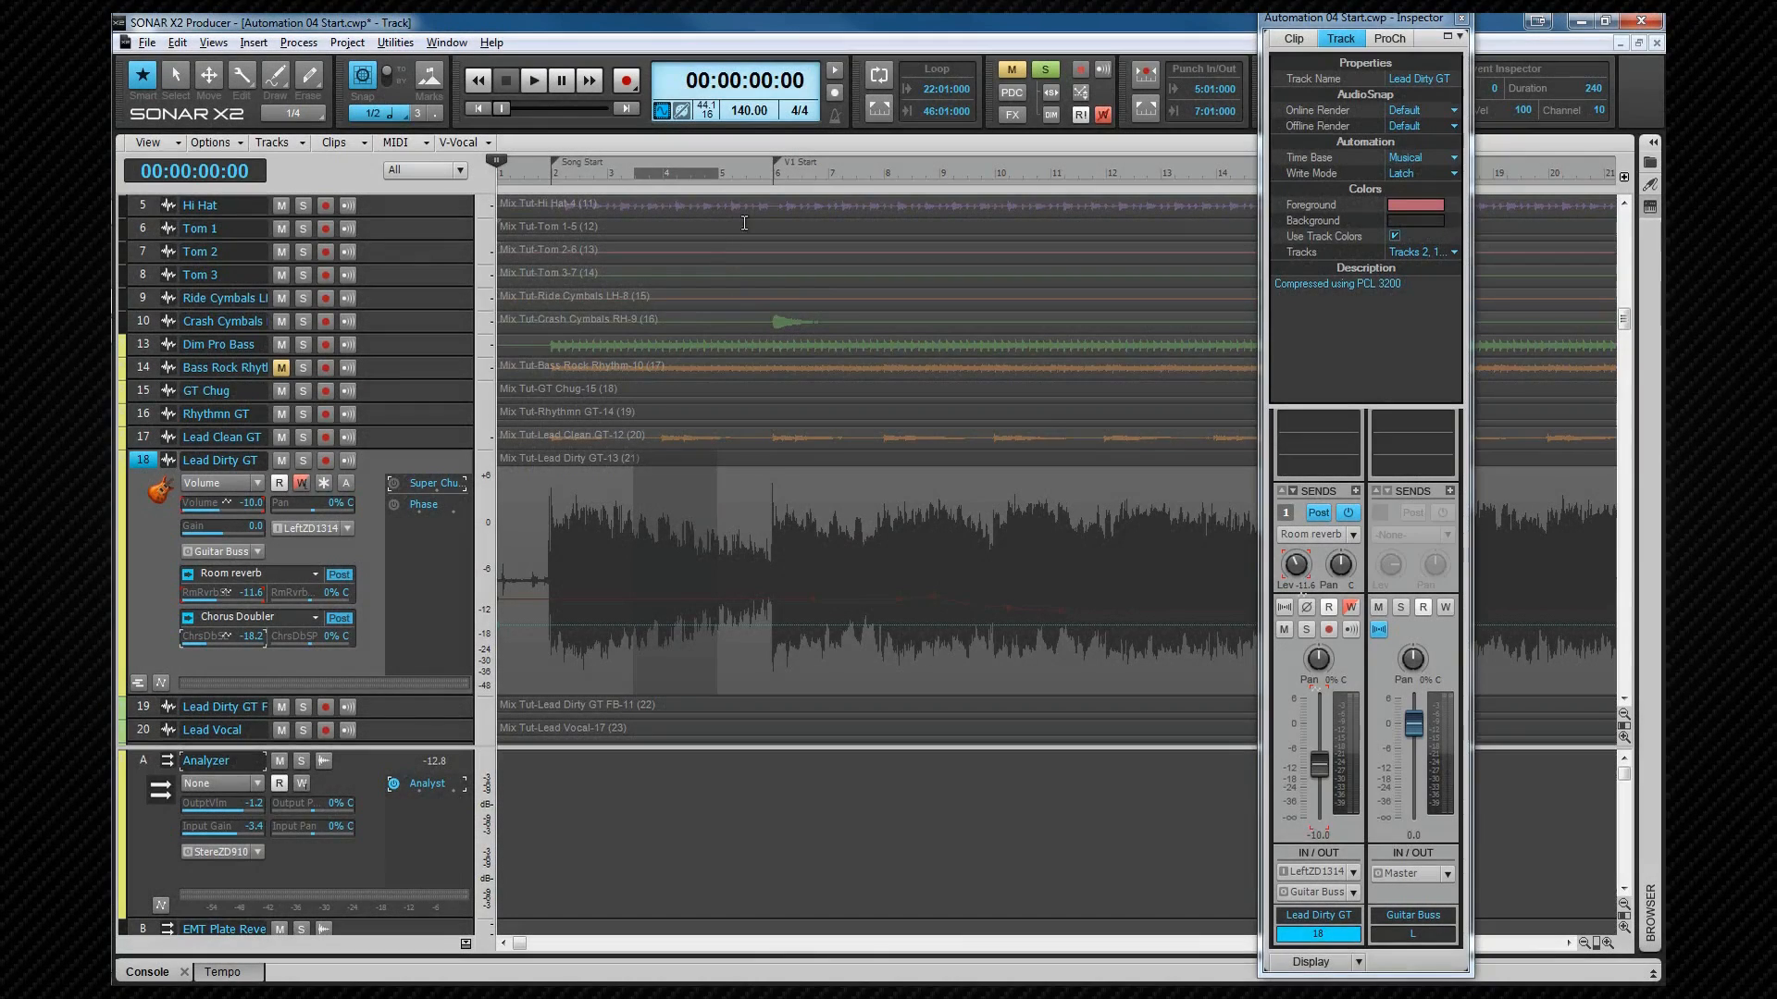
Step: Move to V1 Start and take another automation snapshot of the Chorus Doubler send level at -12.2
{"action": "left_click", "coordinate": [773, 170]}
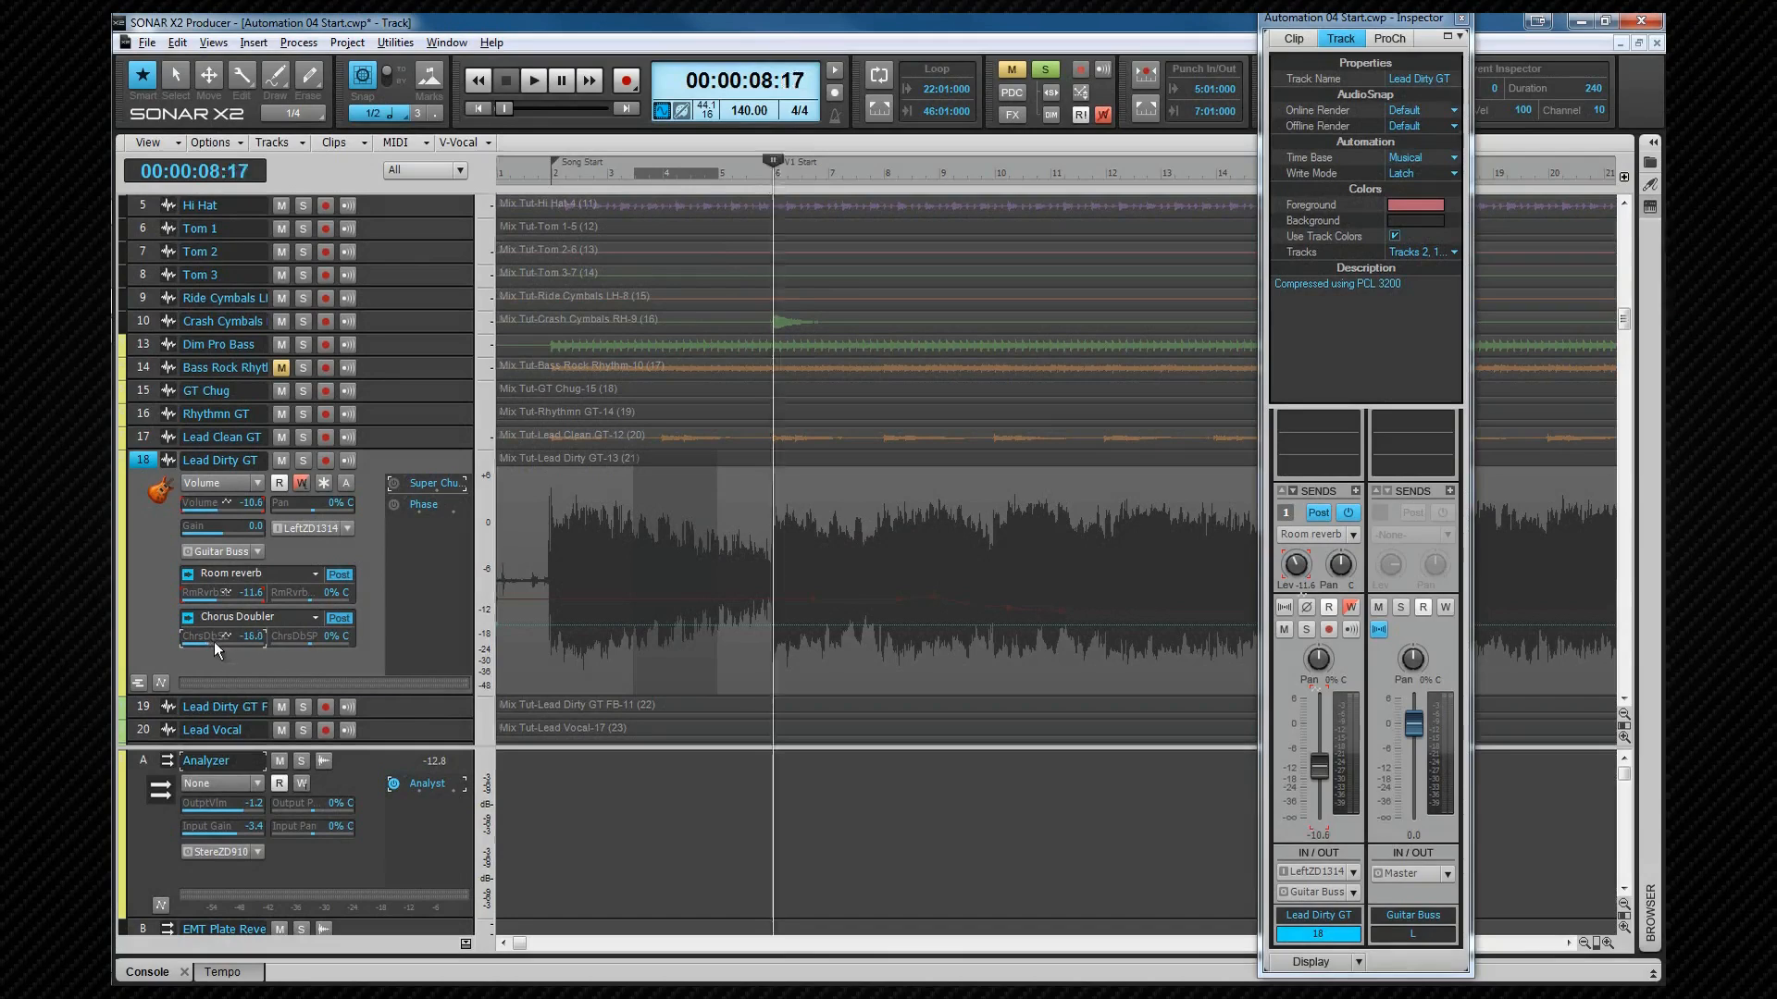
{"action": "right_click", "coordinate": [214, 637]}
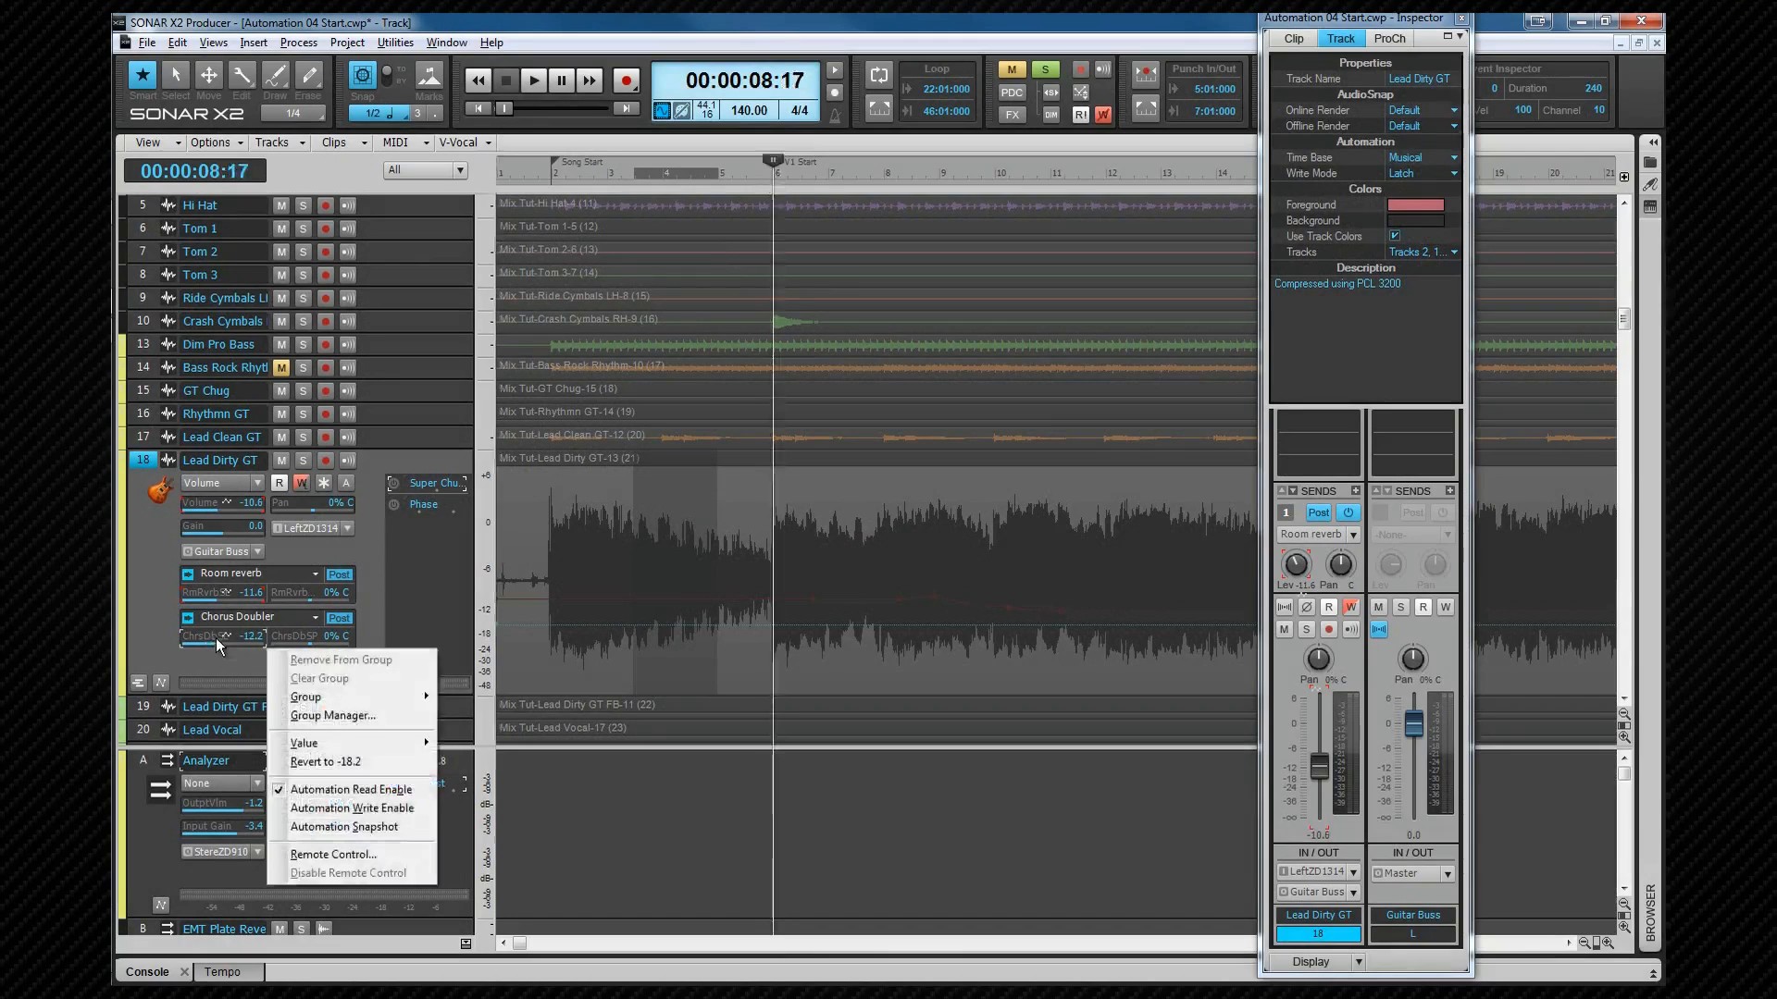
{"action": "left_click", "coordinate": [342, 826]}
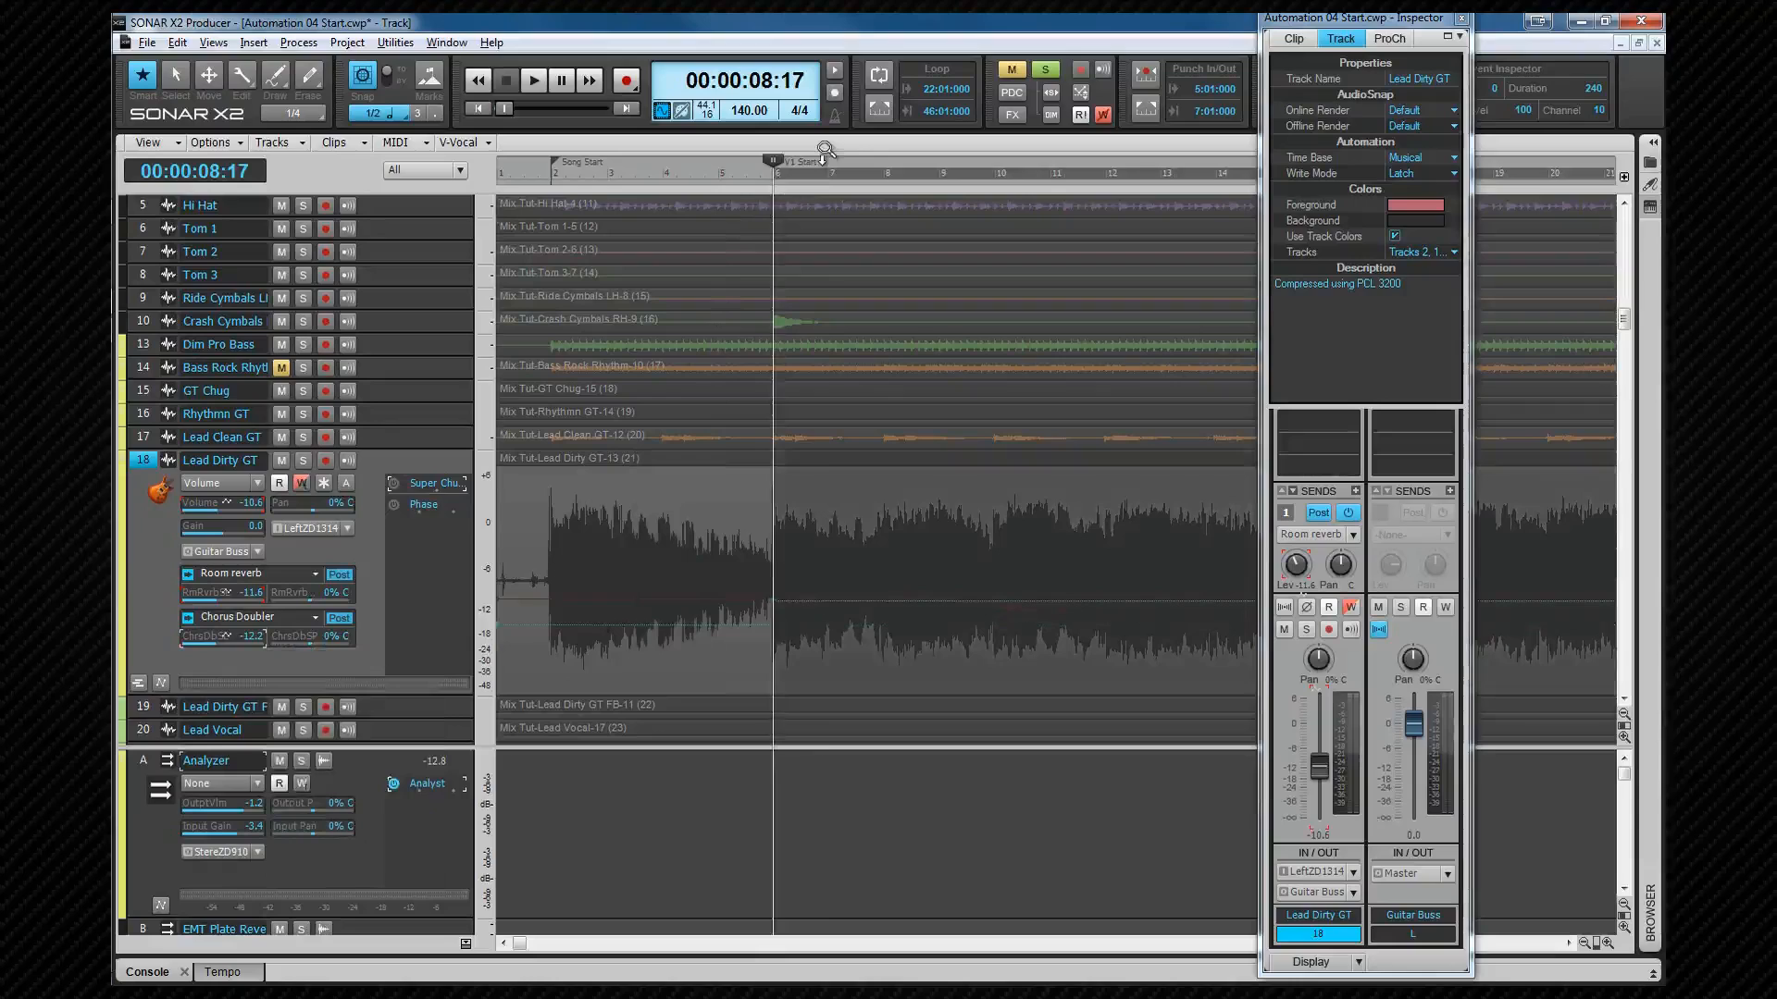
Step: On the Rapture 1 track, set the clip edit filter to the Rapture 1 Enabled automation parameter
{"action": "left_click", "coordinate": [824, 178]}
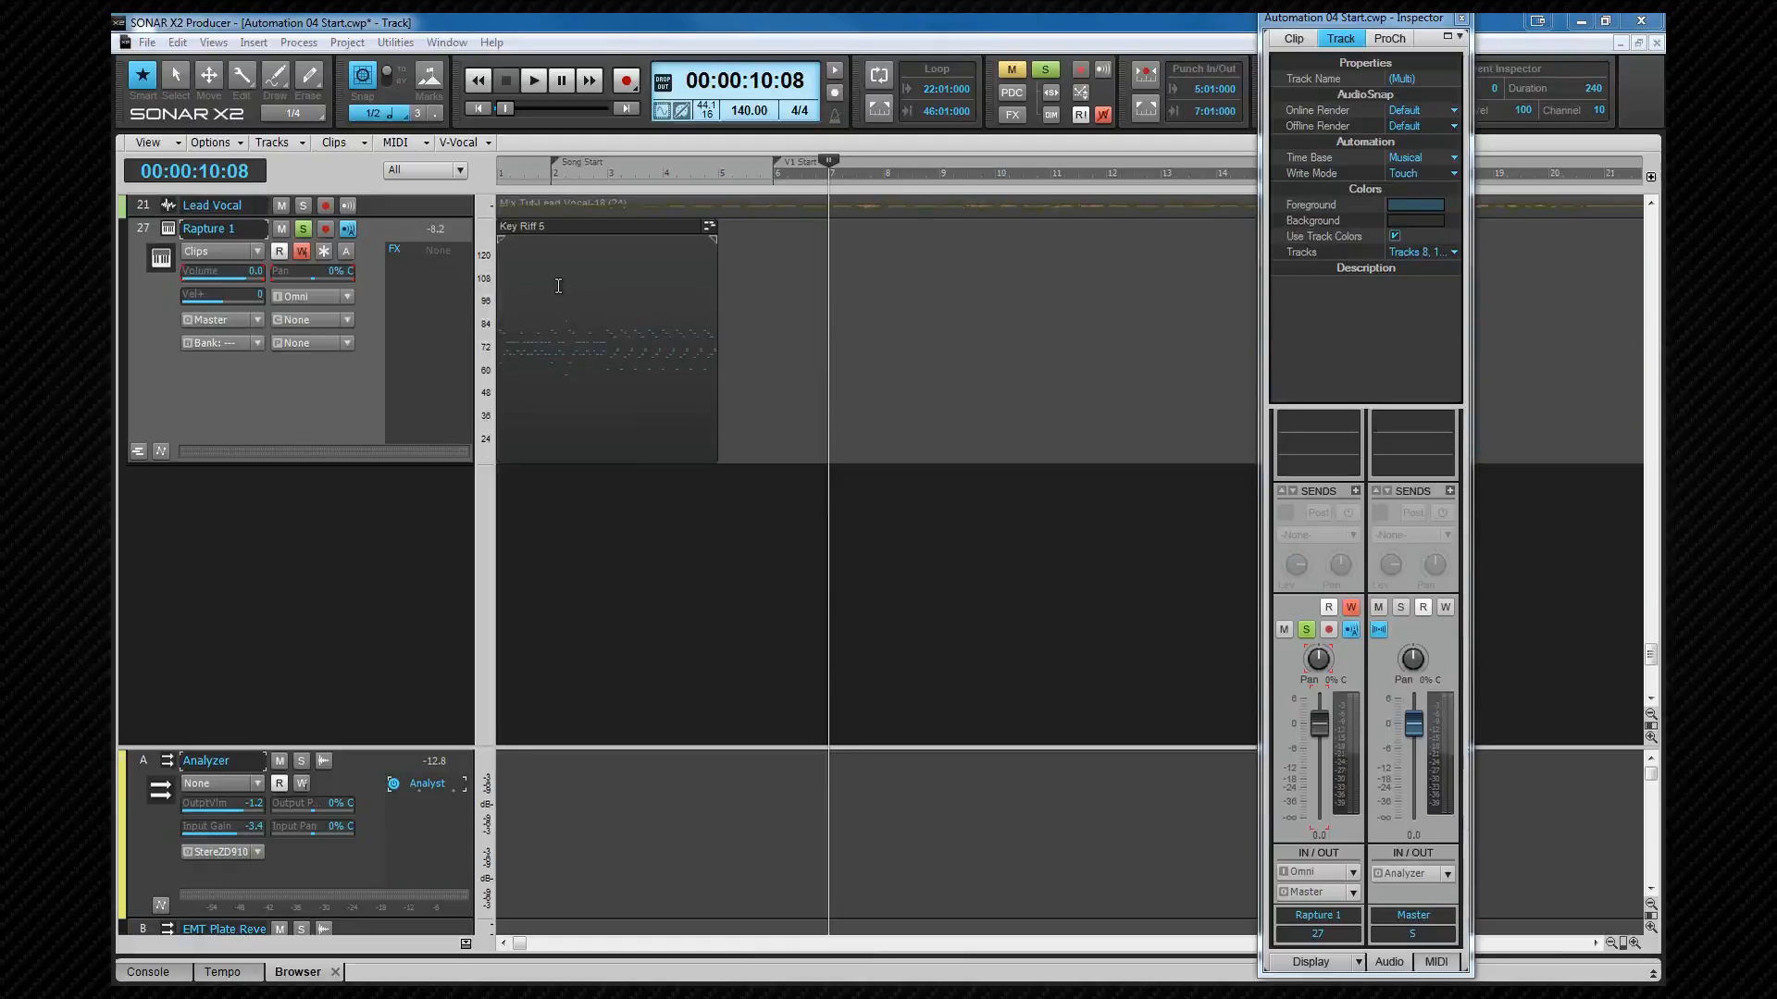
{"action": "key", "text": "t"}
{"action": "left_click", "coordinate": [539, 307]}
{"action": "mouse_move", "coordinate": [524, 373]}
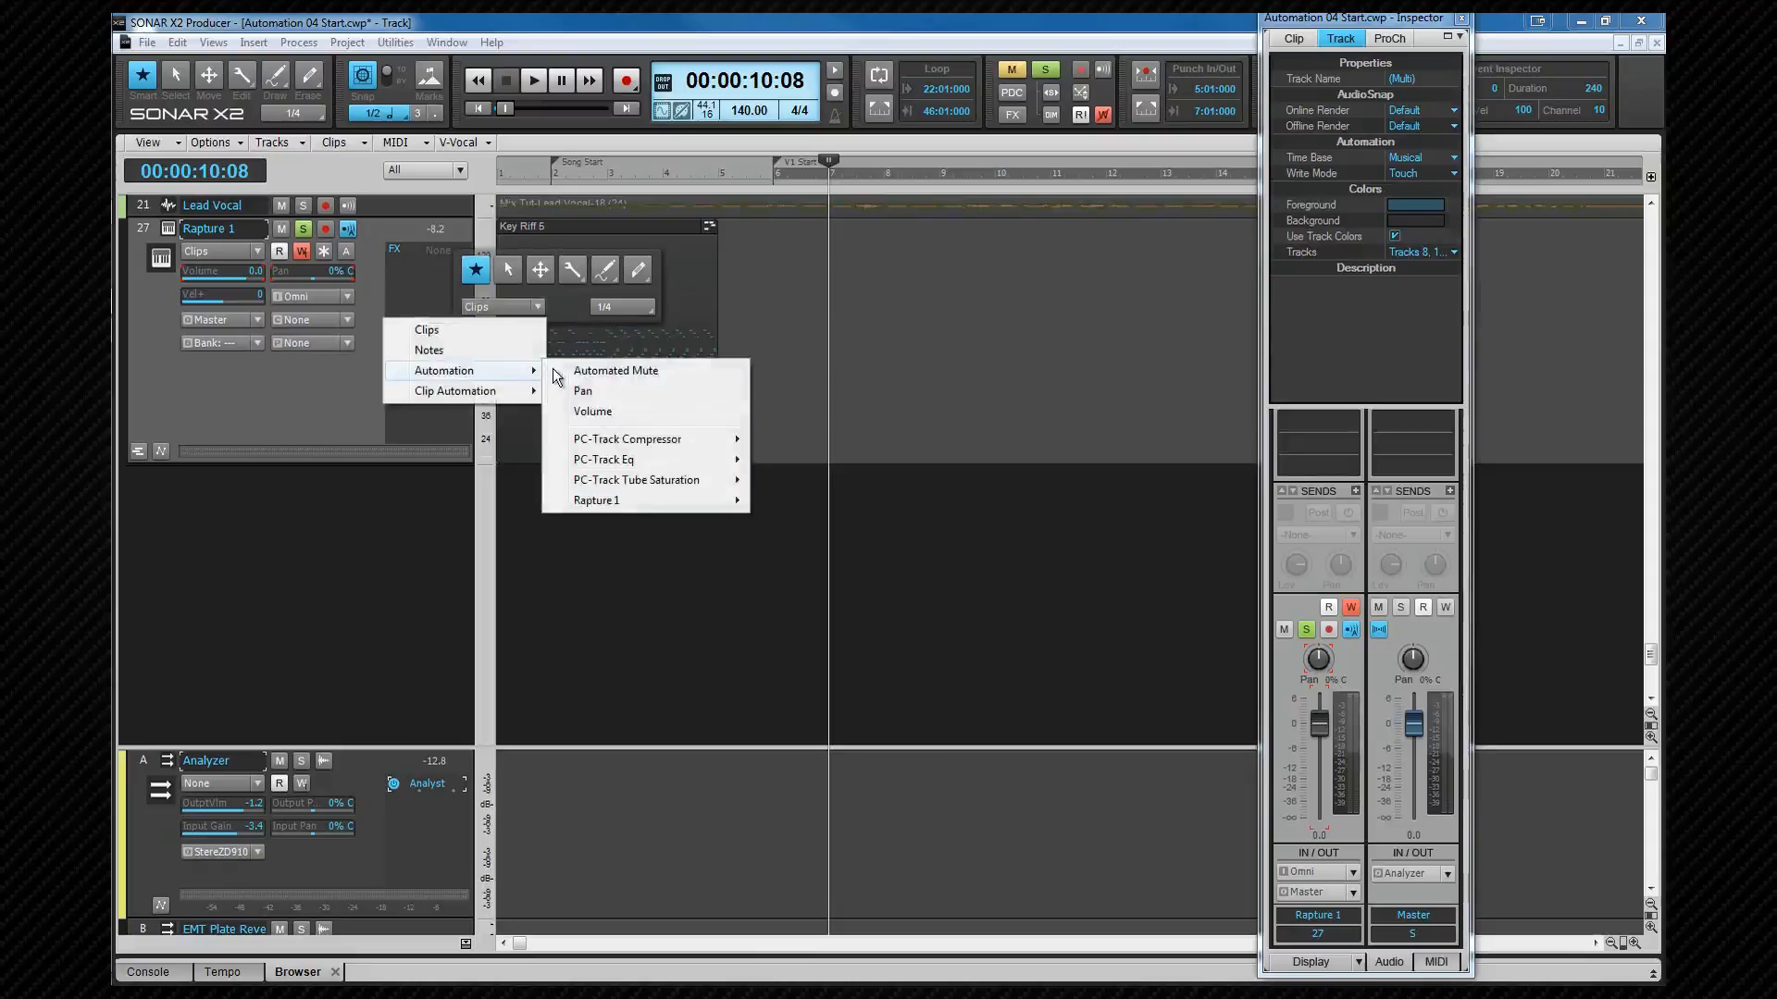
{"action": "mouse_move", "coordinate": [644, 502]}
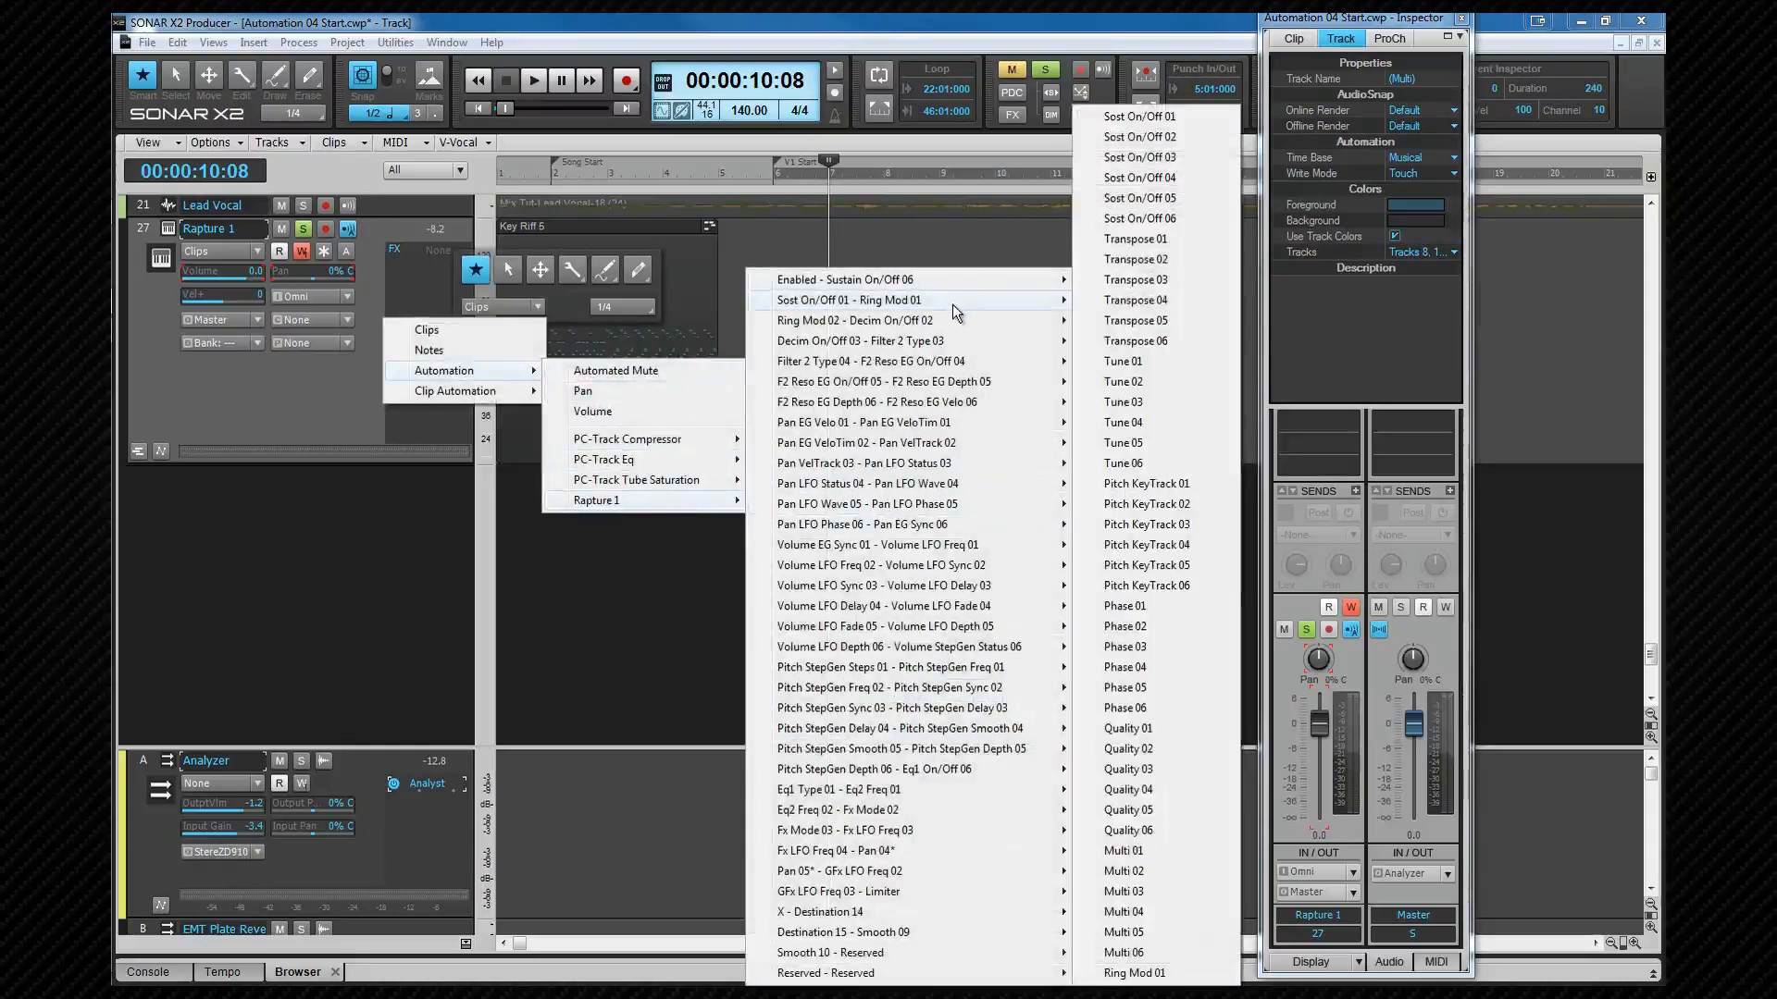
{"action": "mouse_move", "coordinate": [953, 327]}
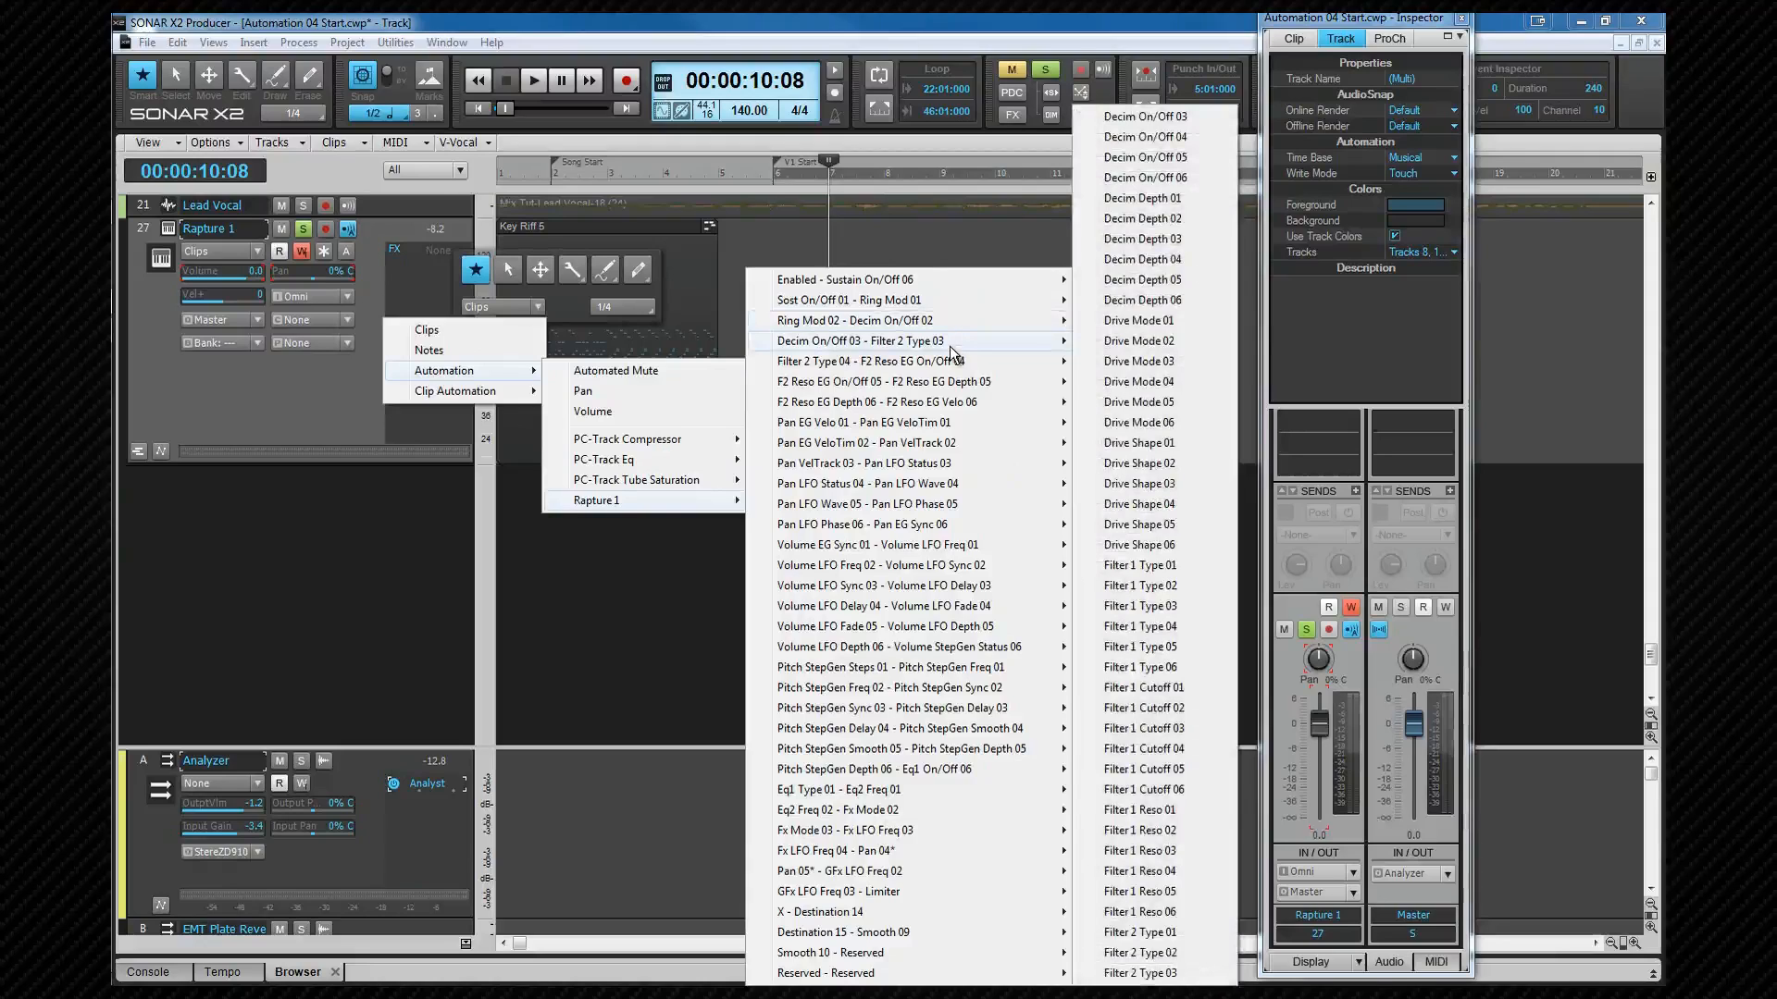
{"action": "mouse_move", "coordinate": [945, 280]}
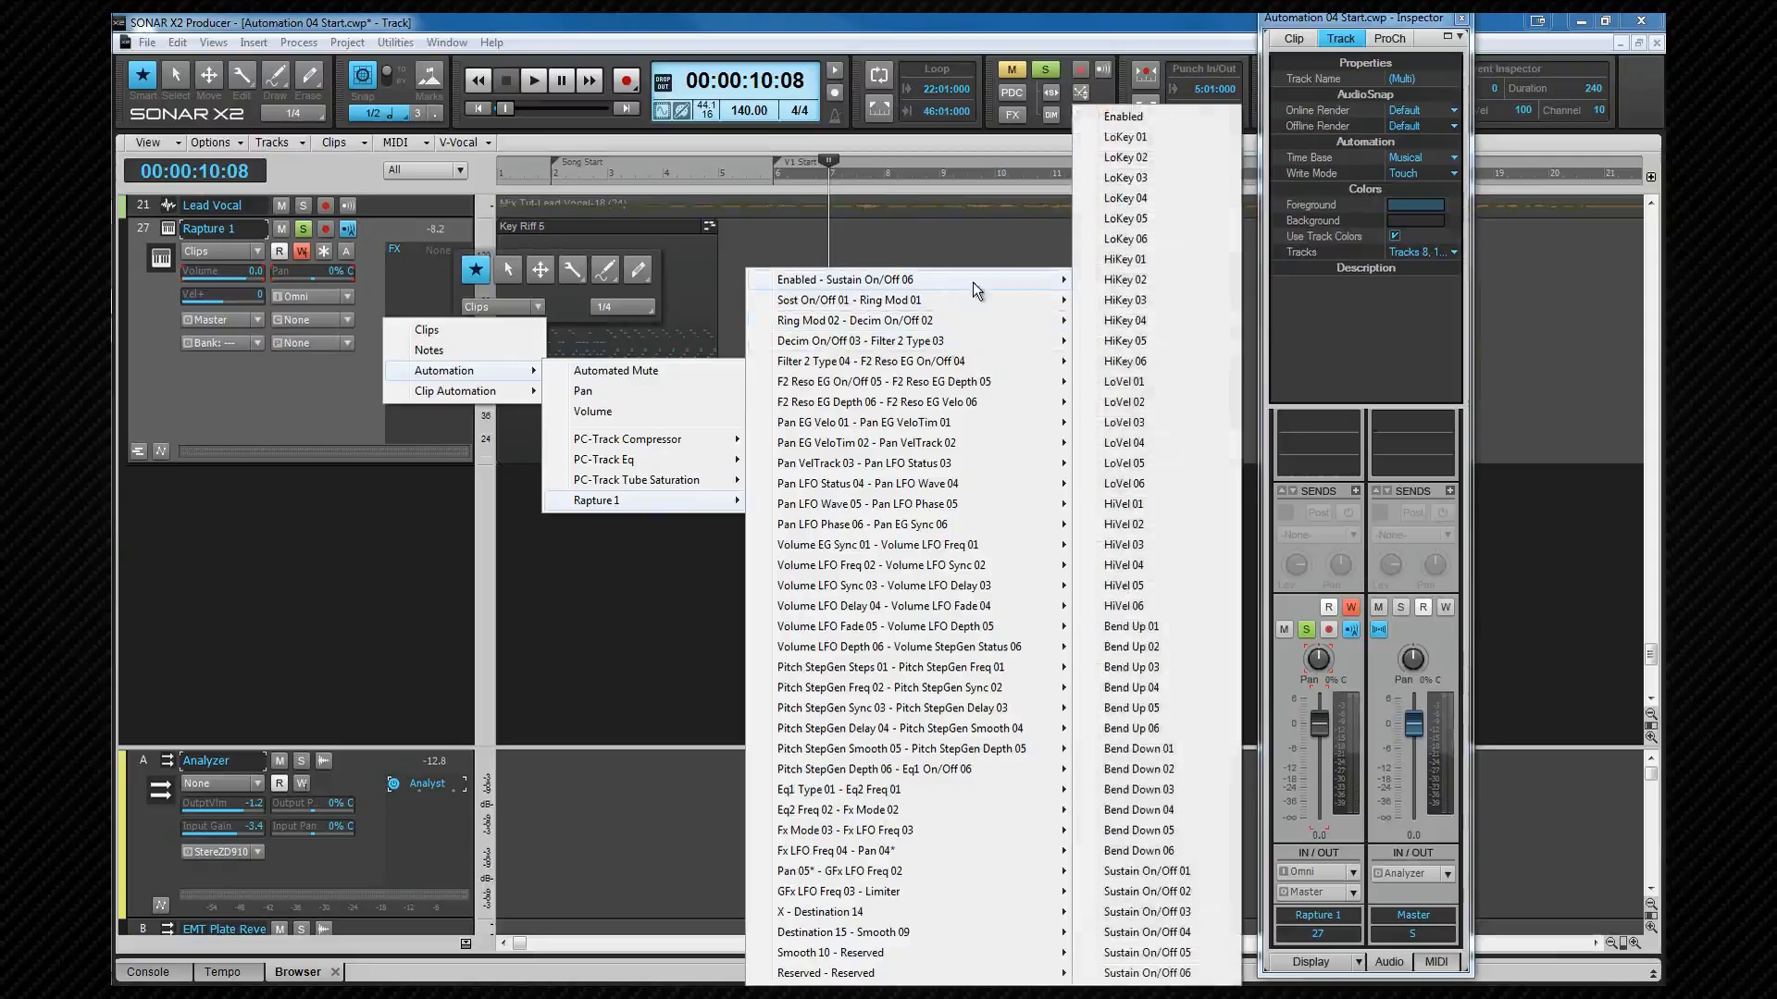
{"action": "left_click", "coordinate": [1136, 118]}
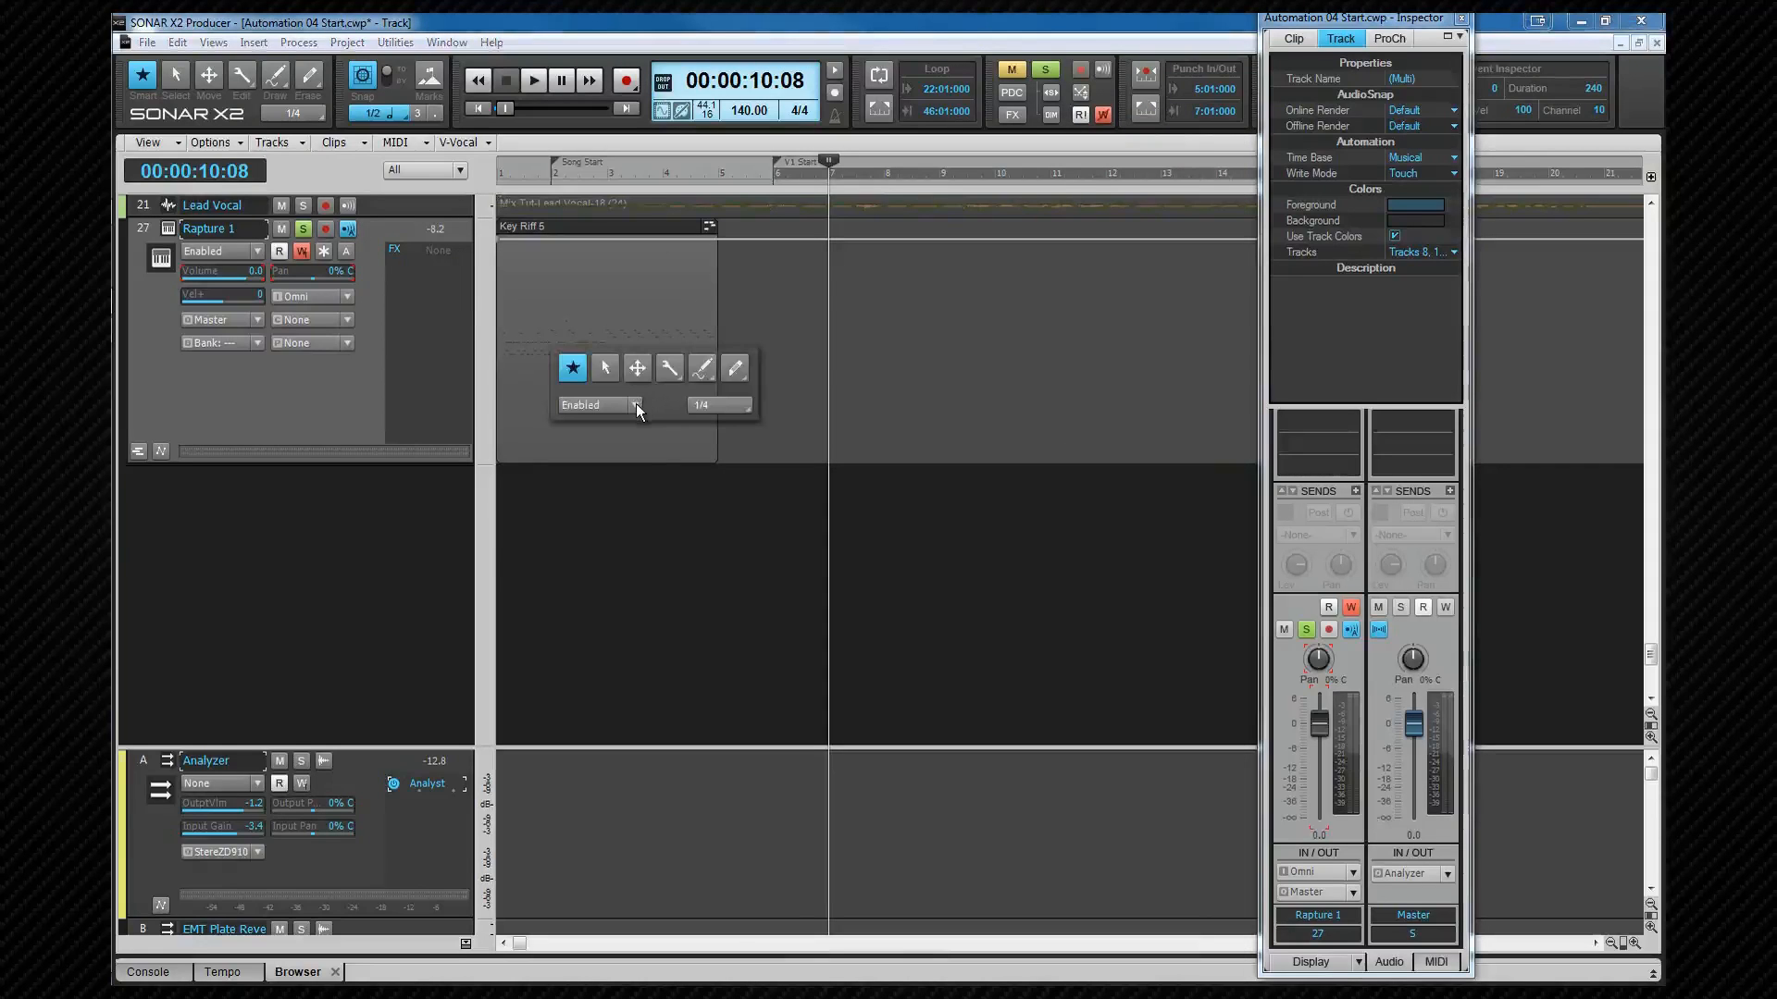
Step: Browse the edit filter's Automation submenu for the Rapture 1 entry
{"action": "left_click", "coordinate": [636, 404]}
{"action": "mouse_move", "coordinate": [605, 474]}
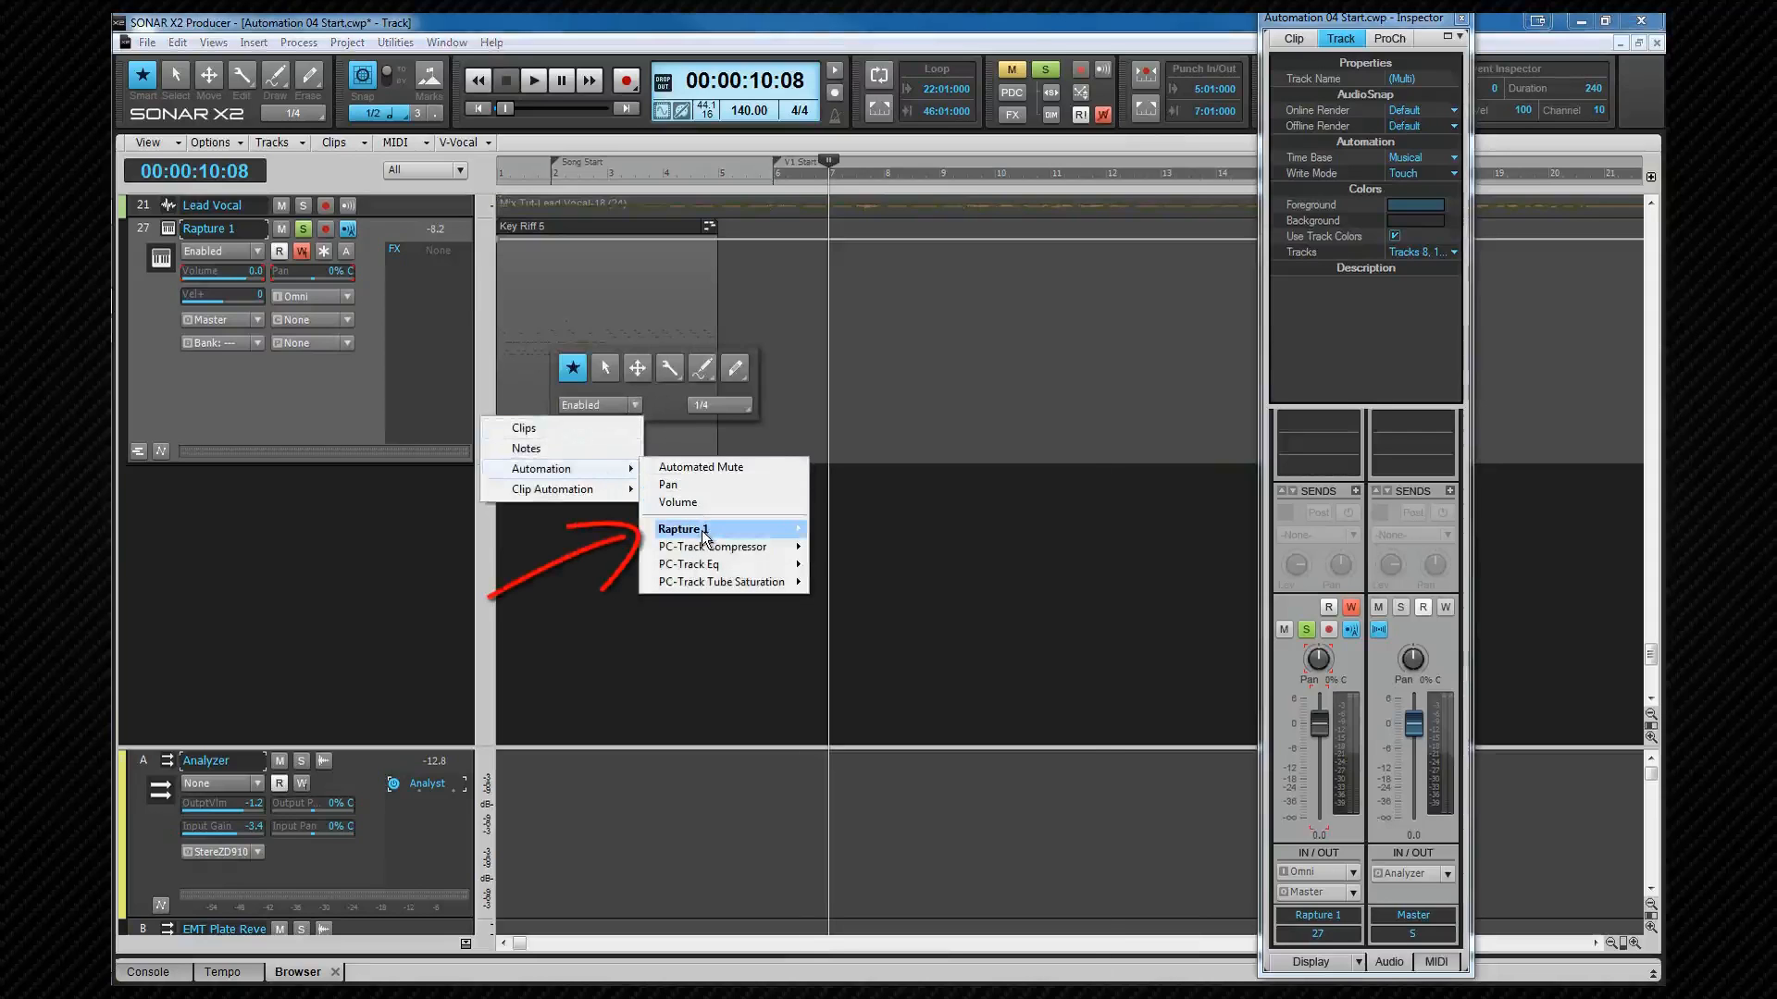
{"action": "mouse_move", "coordinate": [705, 533]}
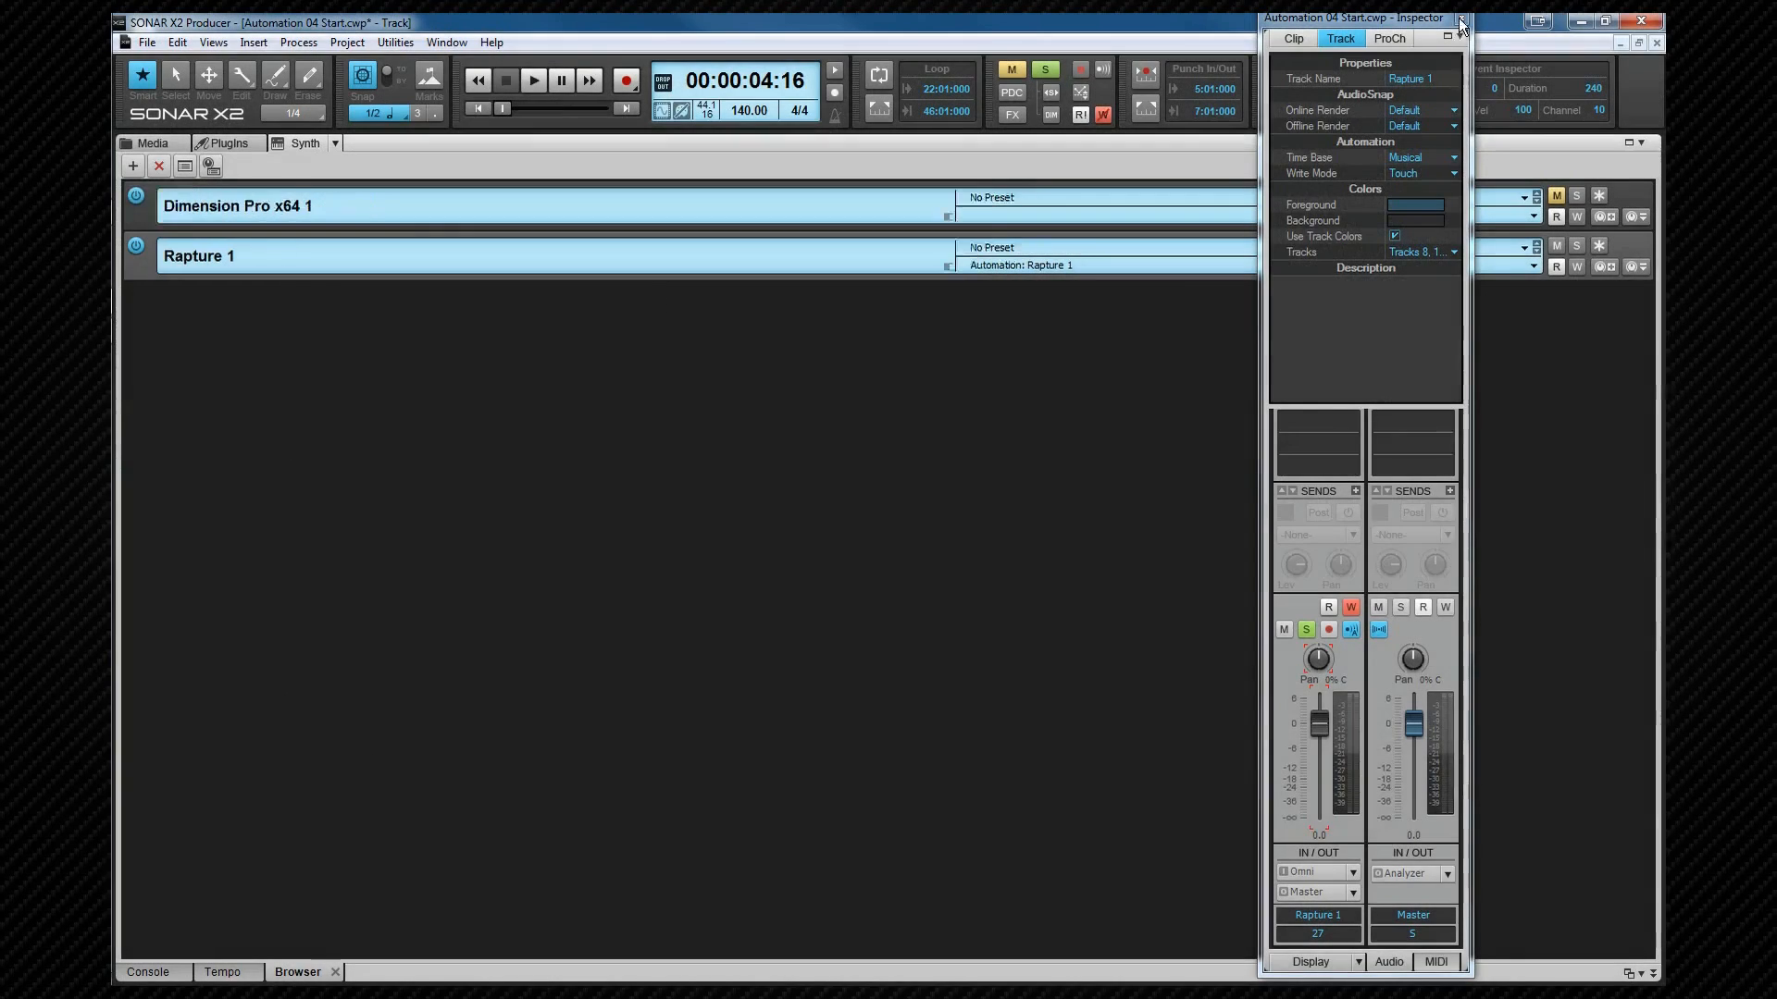
Step: Close the floating Inspector and show Rapture 1's assigned controls in the Synth Rack
{"action": "left_click", "coordinate": [1461, 20]}
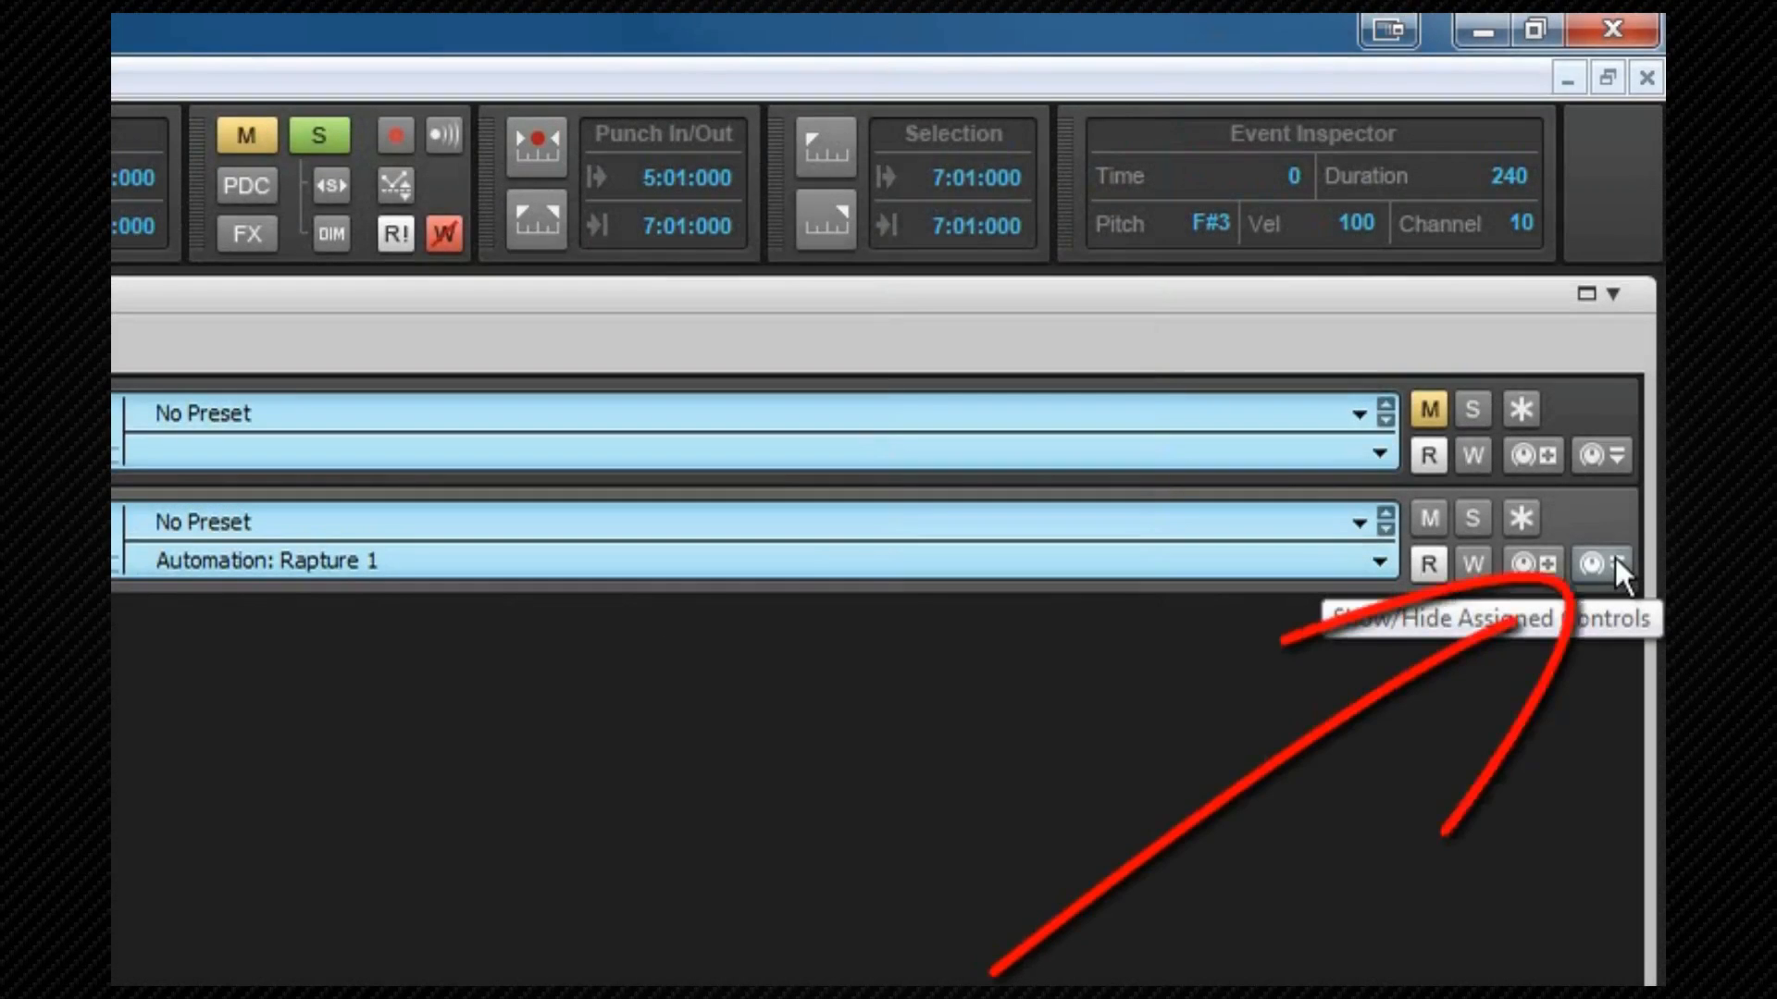
{"action": "left_click", "coordinate": [1615, 560]}
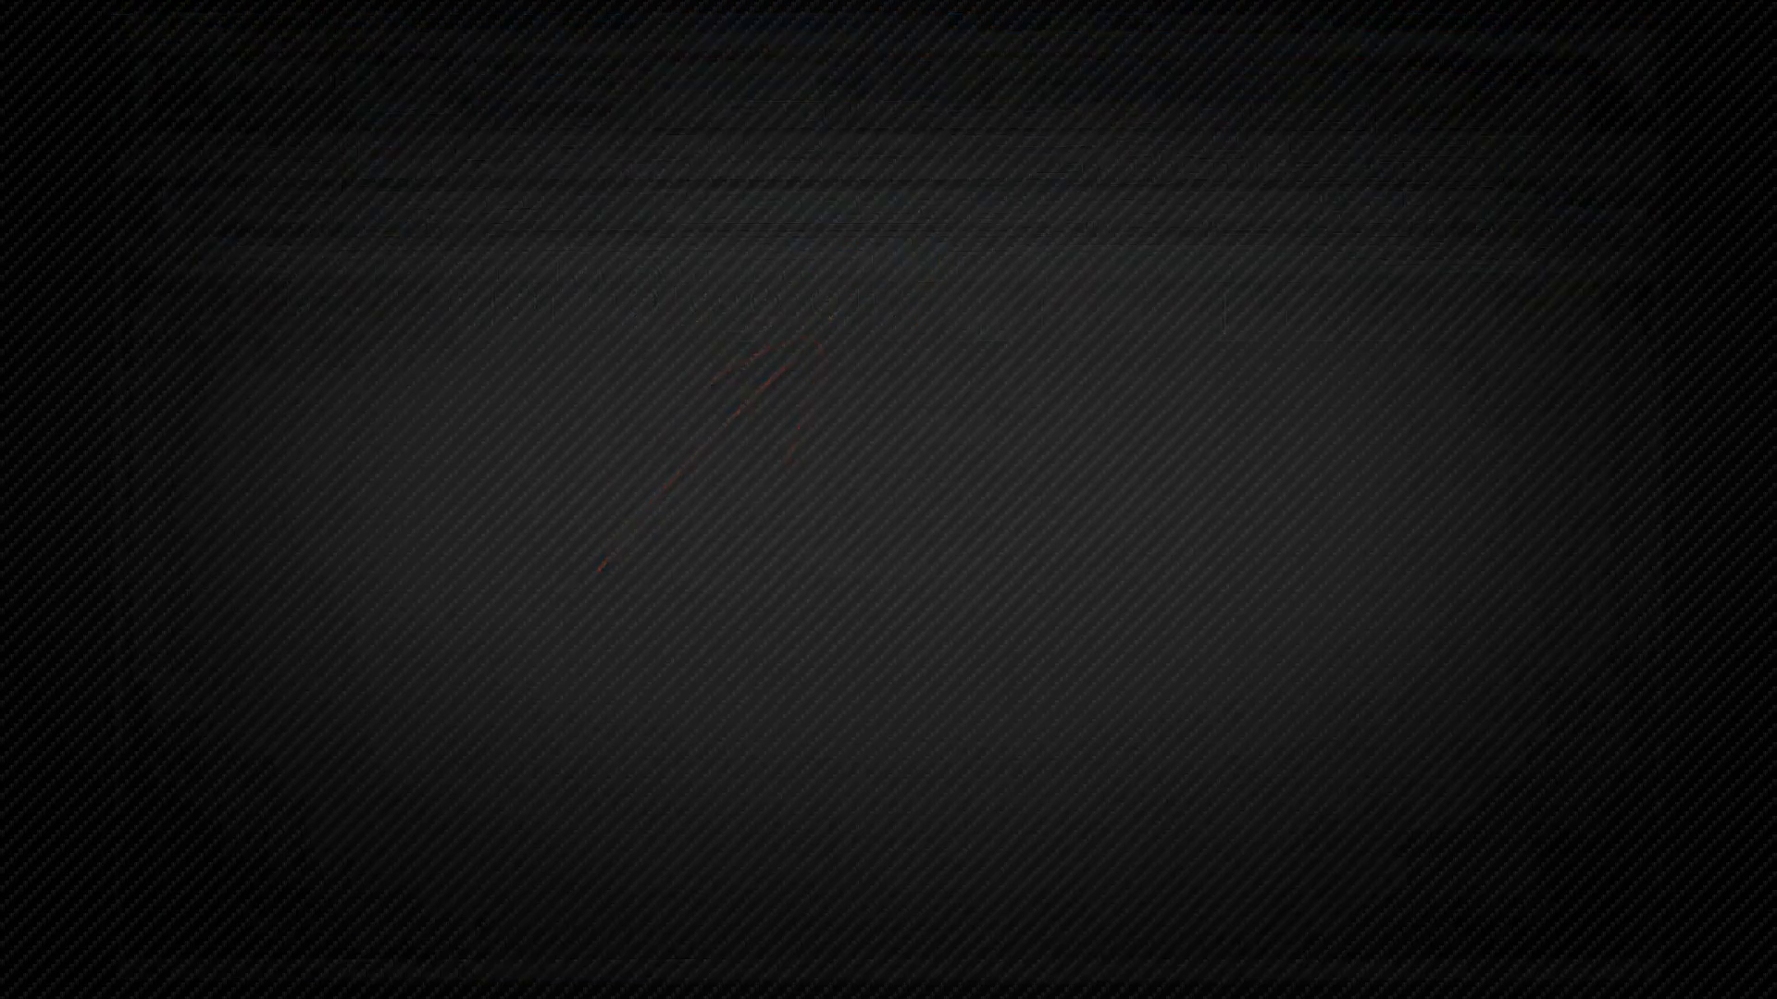
Step: Enable automation write for Rapture 1's assigned controls in the Synth Rack
{"action": "right_click", "coordinate": [831, 302]}
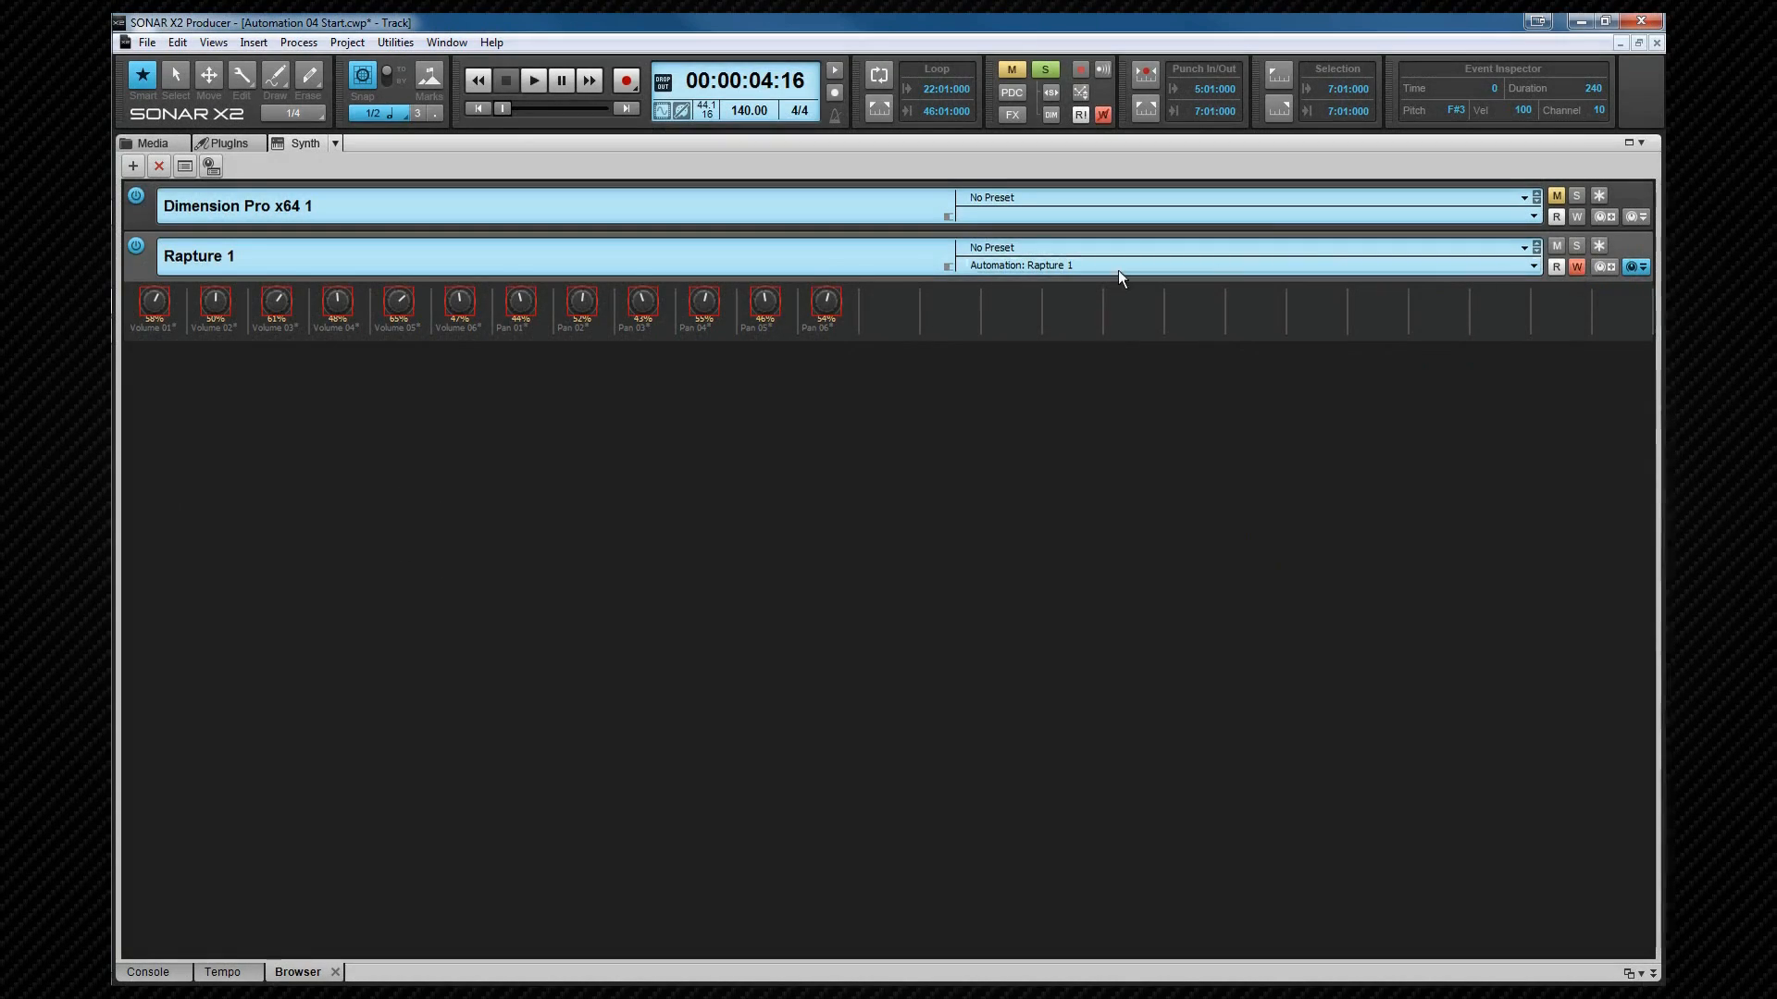
{"action": "double_click", "coordinate": [144, 269]}
{"action": "left_click", "coordinate": [1332, 290]}
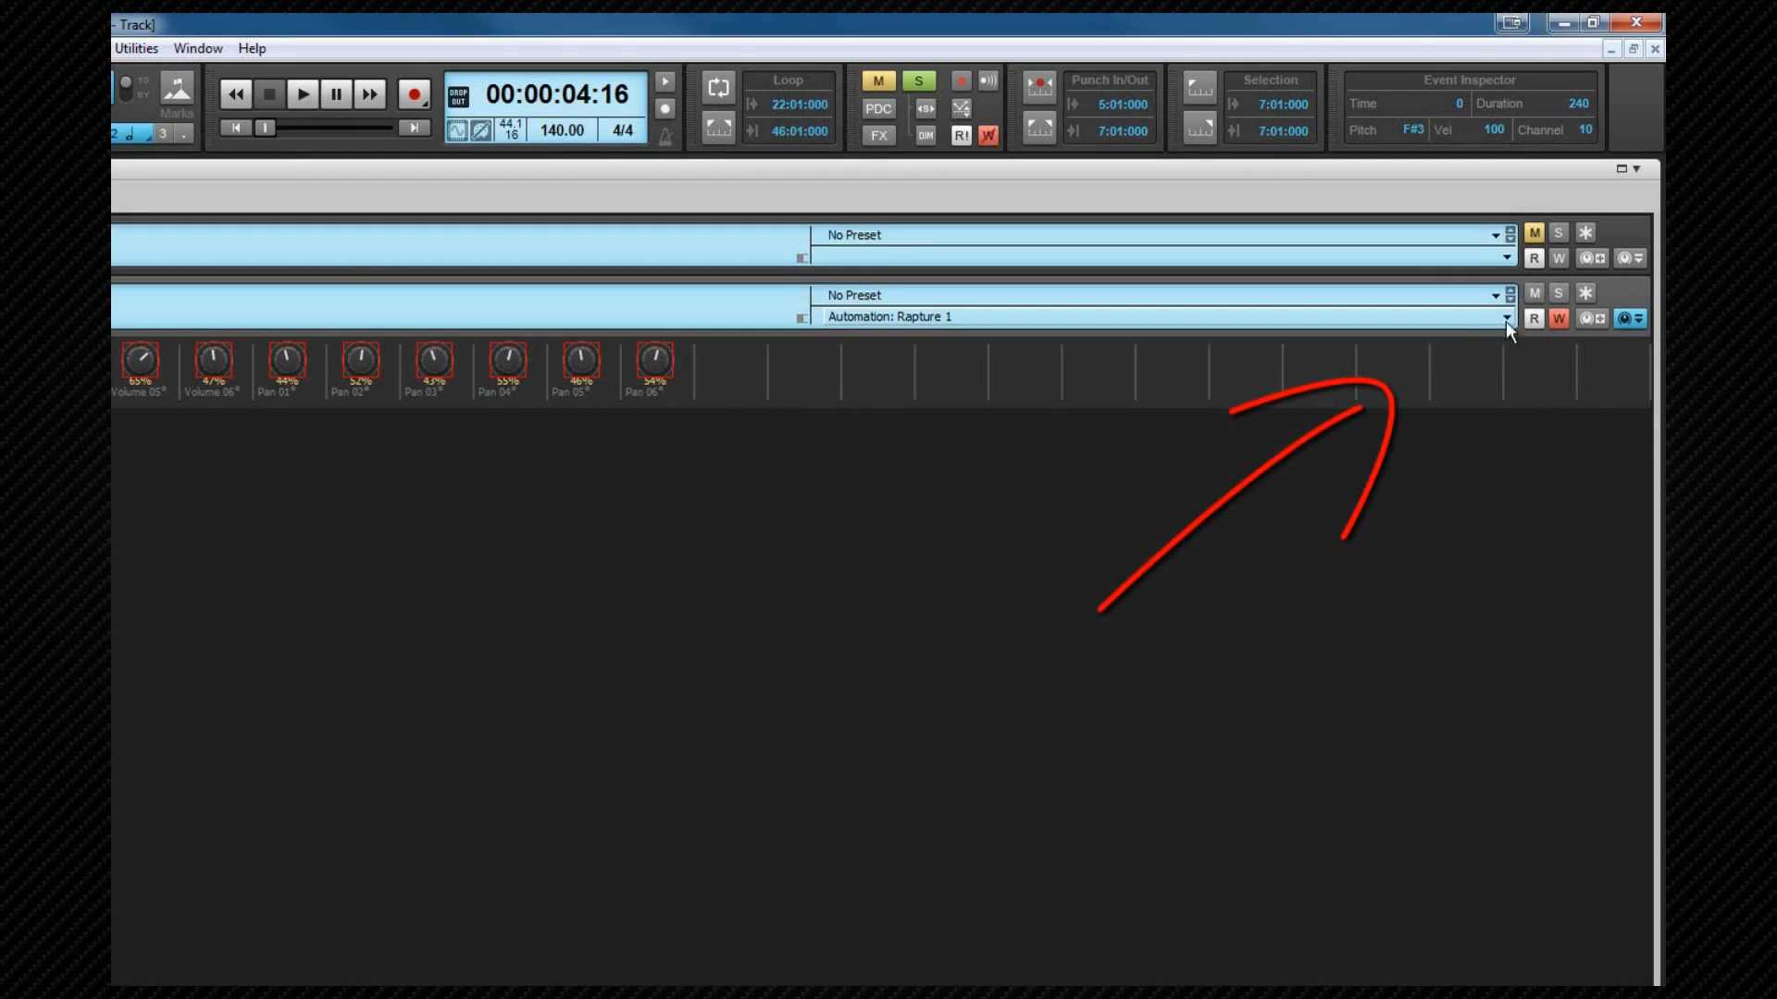
Step: Open Rapture 1's automation target list and browse its All Tracks submenu
{"action": "left_click", "coordinate": [1506, 318]}
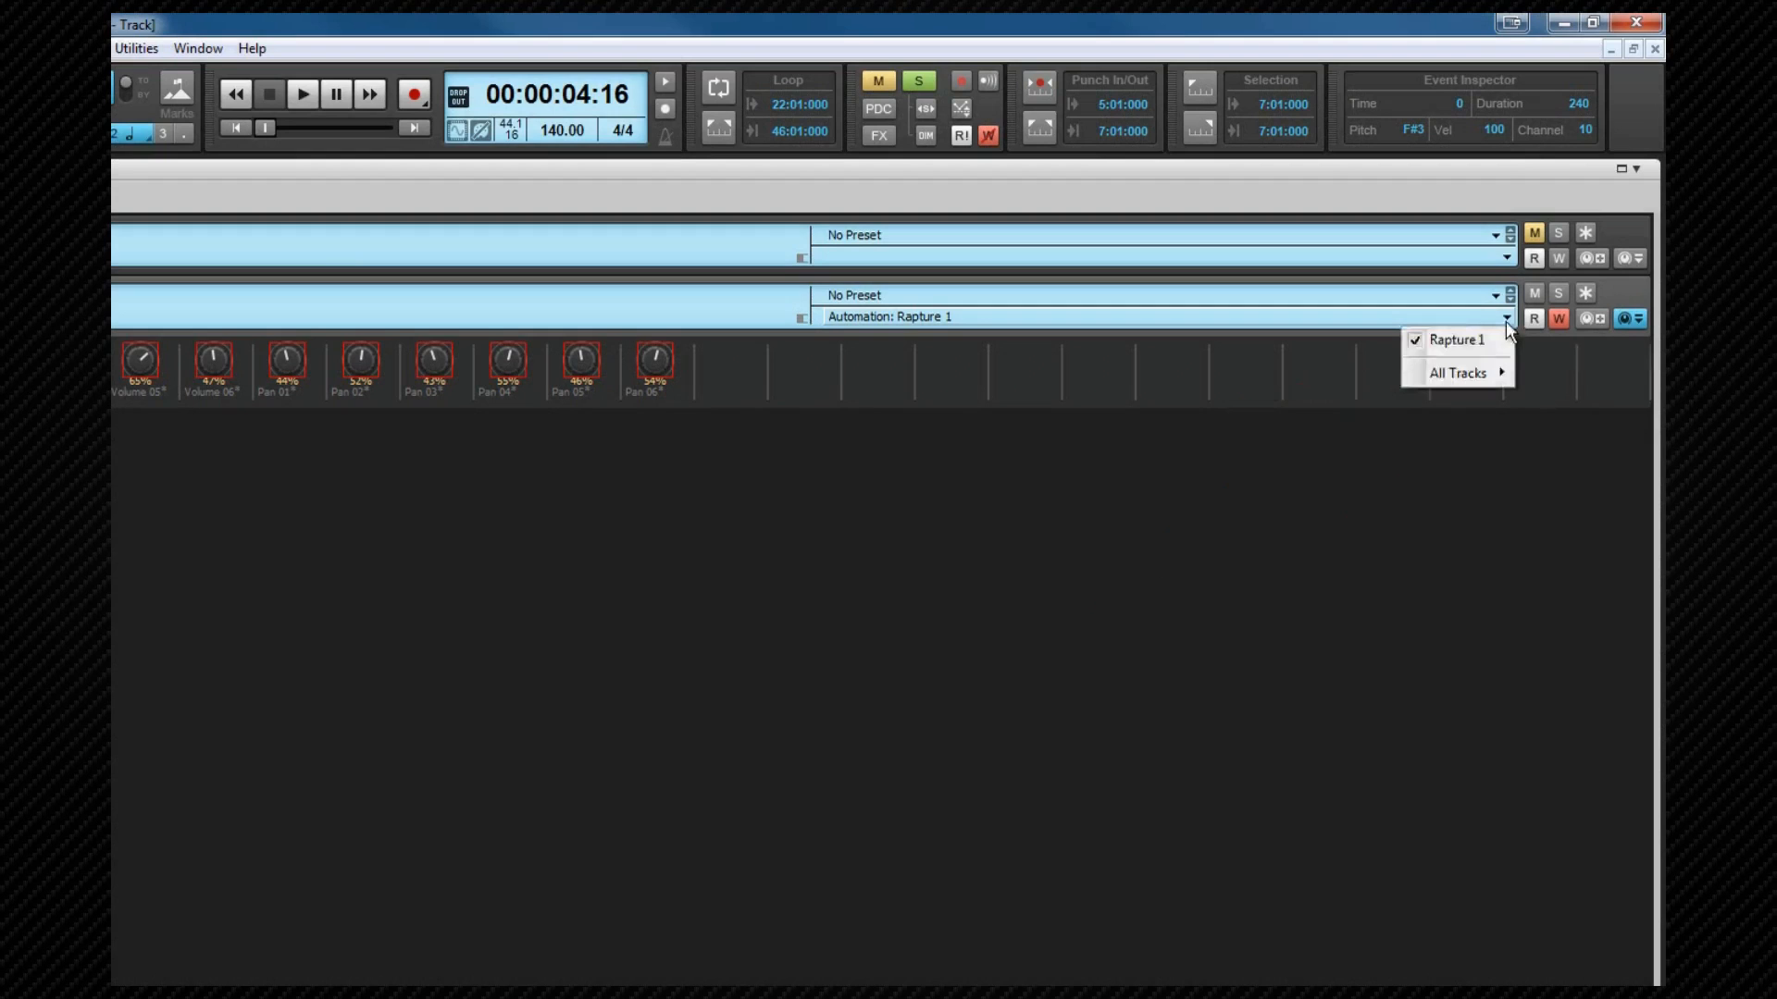
{"action": "mouse_move", "coordinate": [1469, 380]}
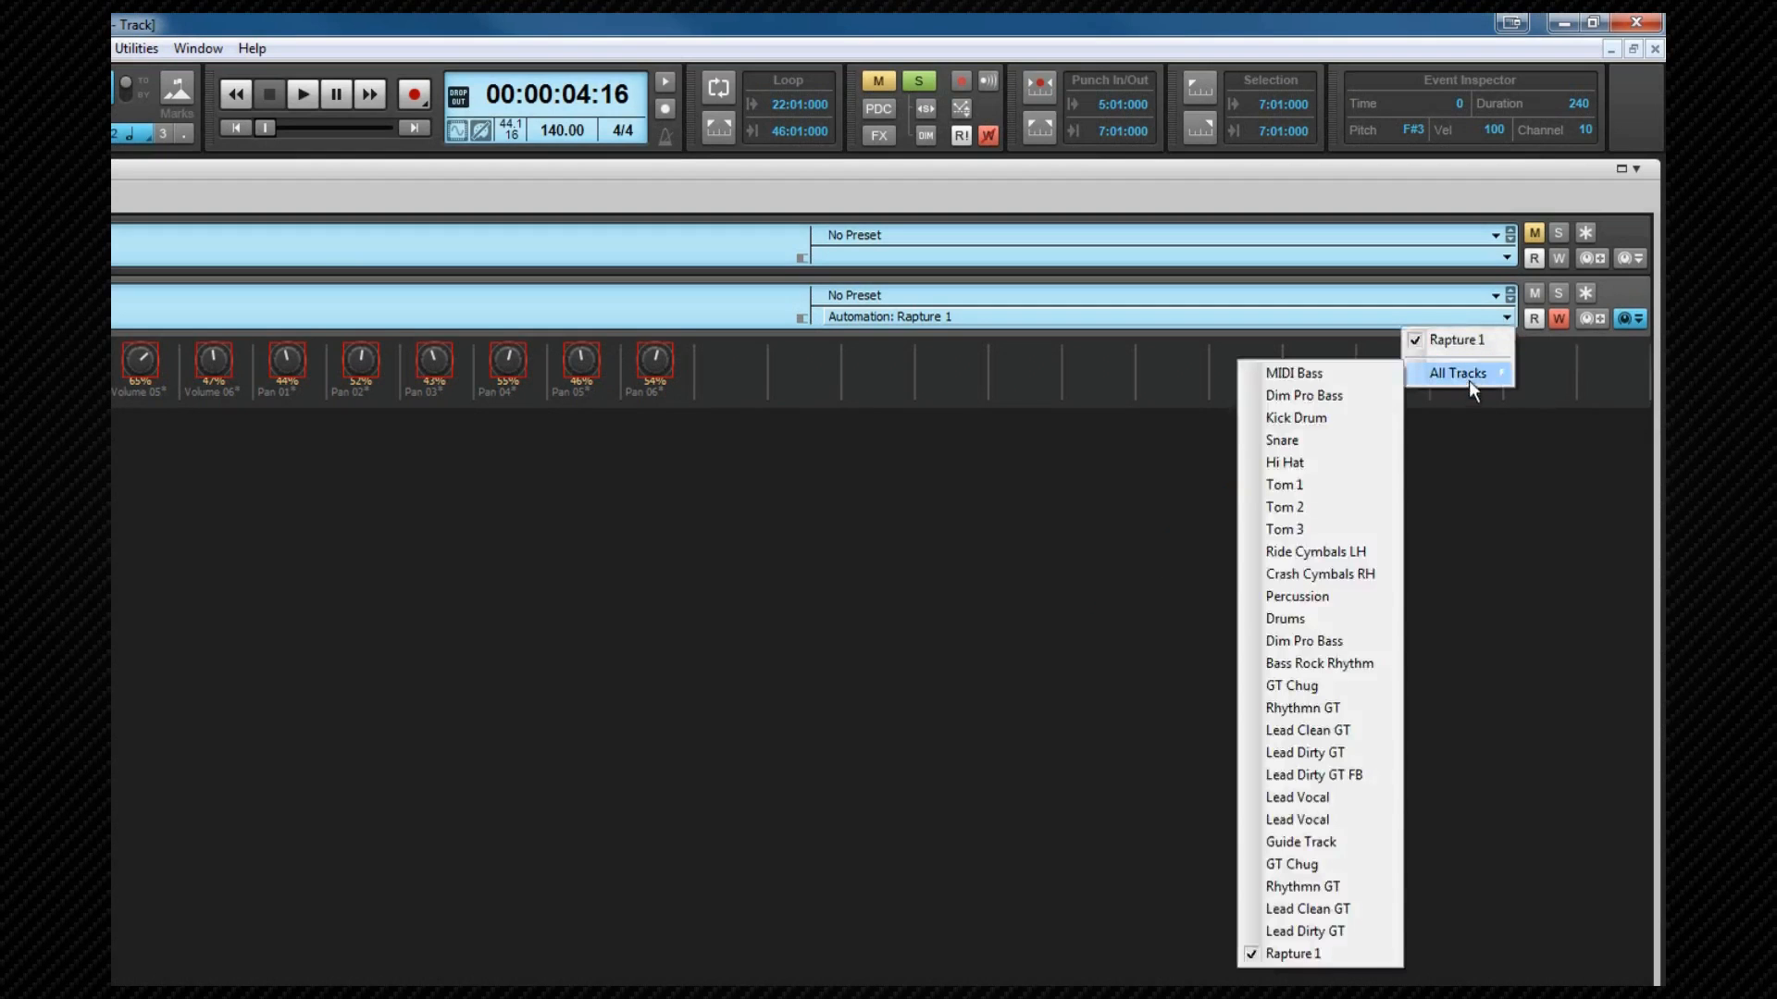